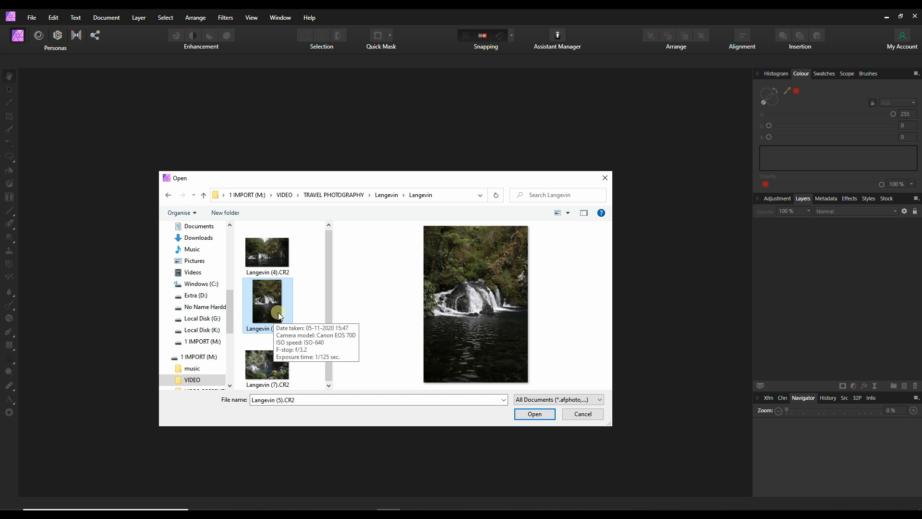
Restart opening a file and browse to the folder VIDEO > TRAVEL PHOTOGRAPHY > Lengevin > Langevin on the 1 IMPORT drive.
click(590, 414)
click(37, 21)
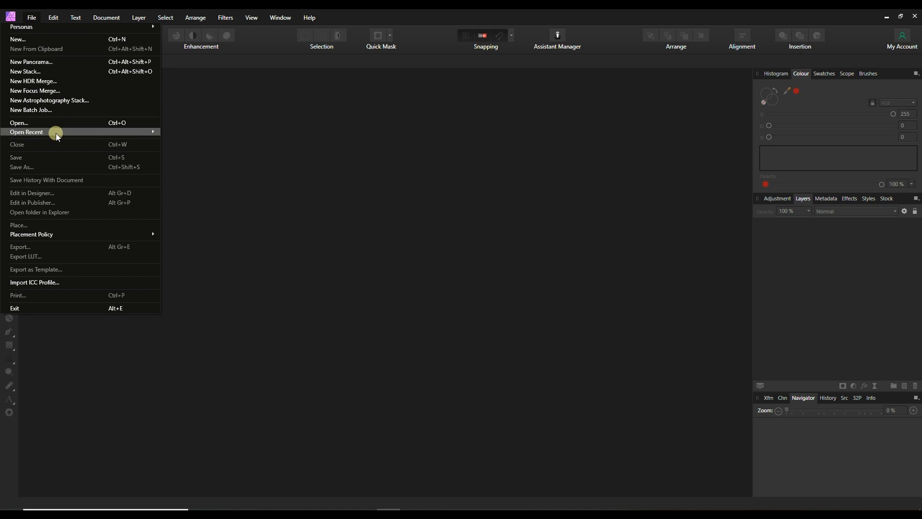
click(67, 120)
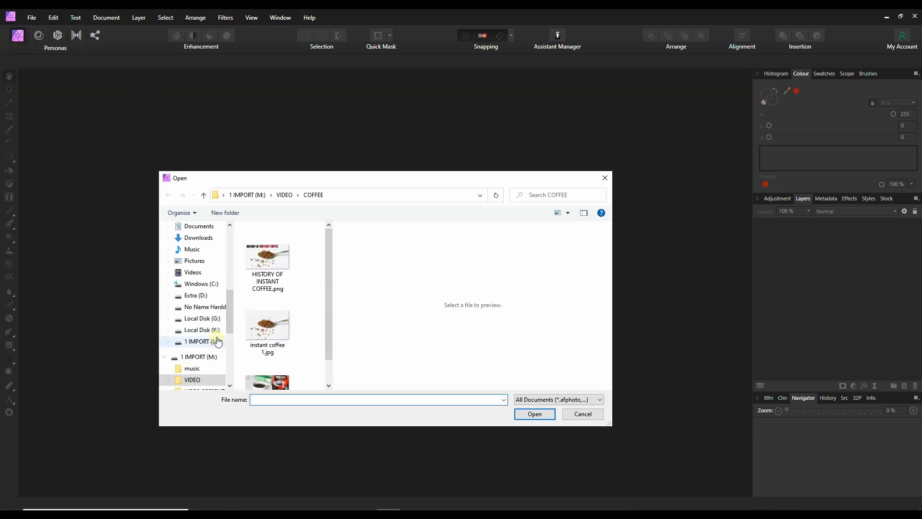
click(284, 194)
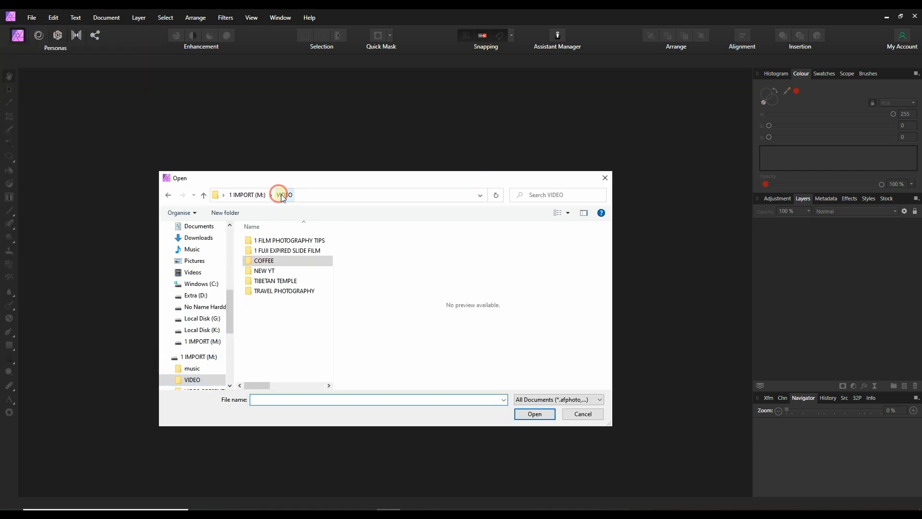
double_click(277, 292)
double_click(275, 250)
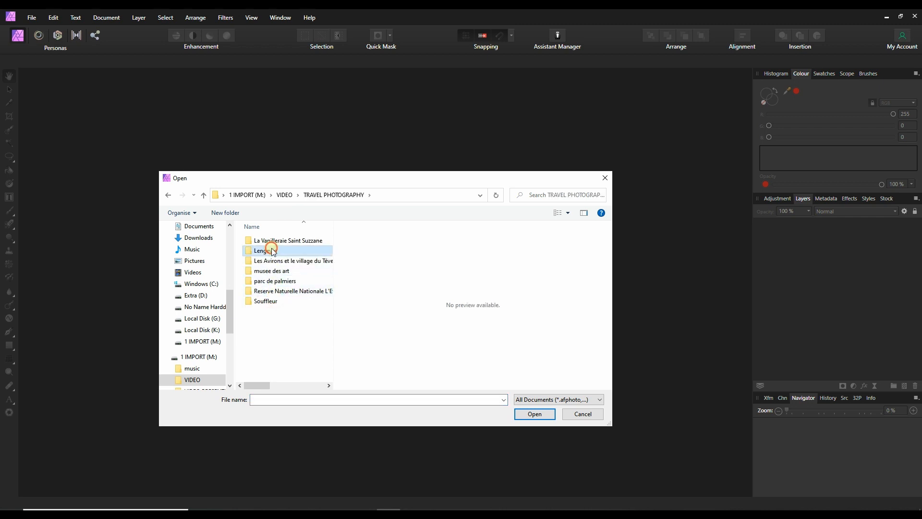
double_click(277, 248)
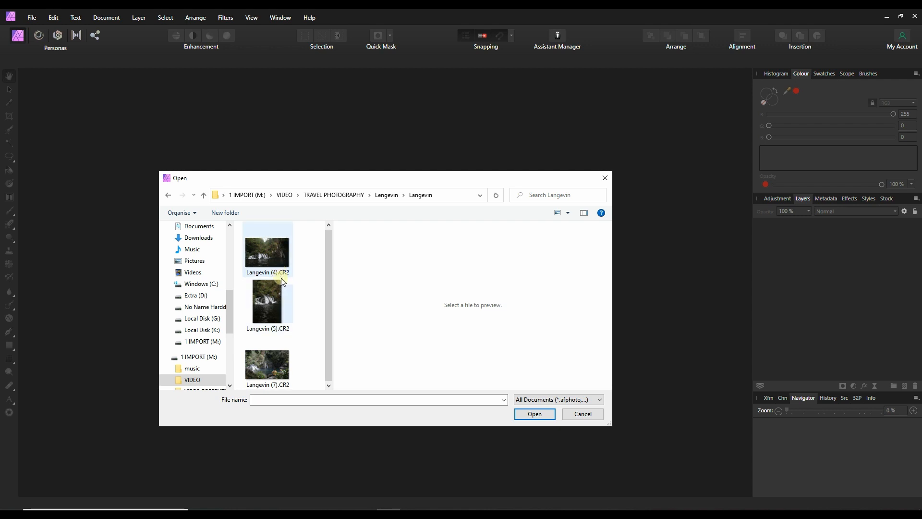
Preview Langevin (7).CR2 and open the raw waterfall photo Langevin (5).CR2.
click(267, 368)
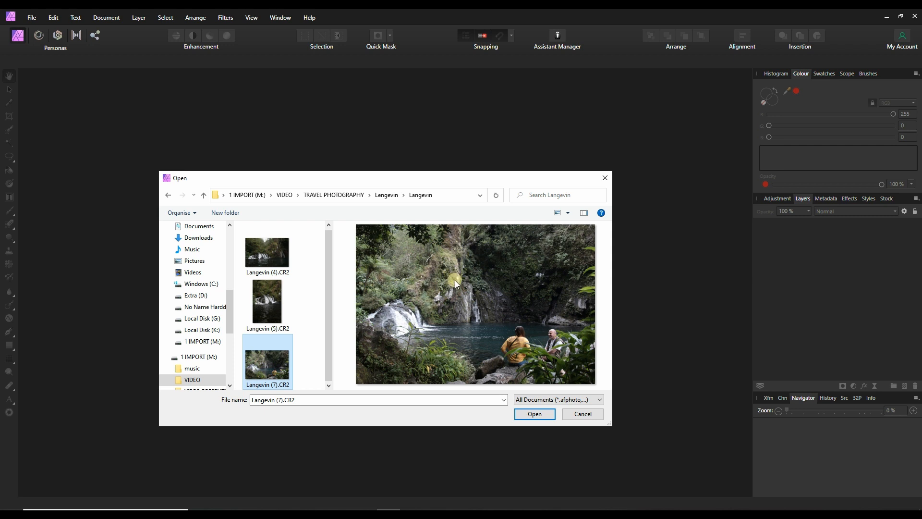
click(270, 315)
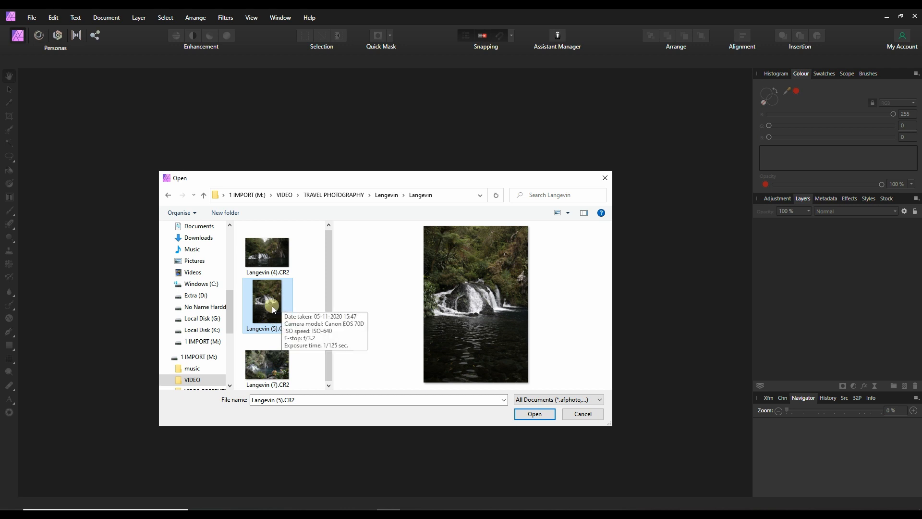
double_click(272, 305)
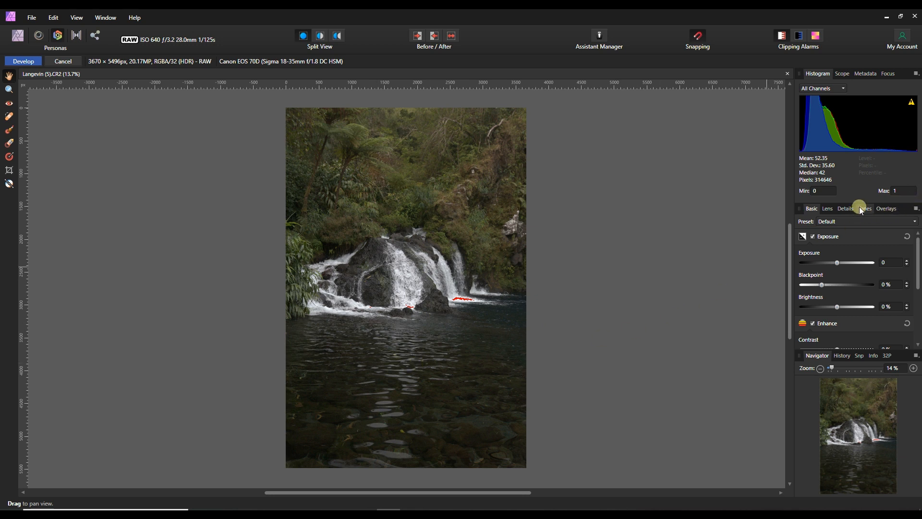
Enable Detail Refinement and Noise Reduction for the raw photo.
click(846, 210)
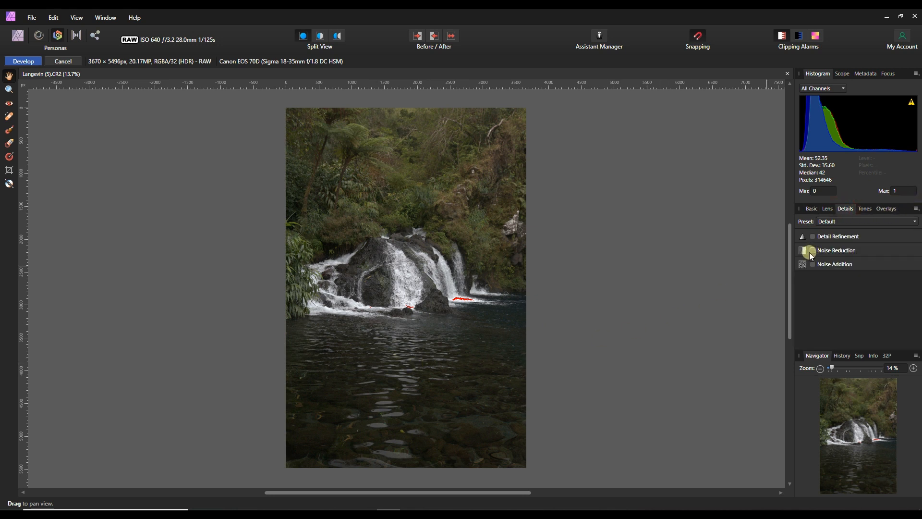
click(811, 237)
click(831, 236)
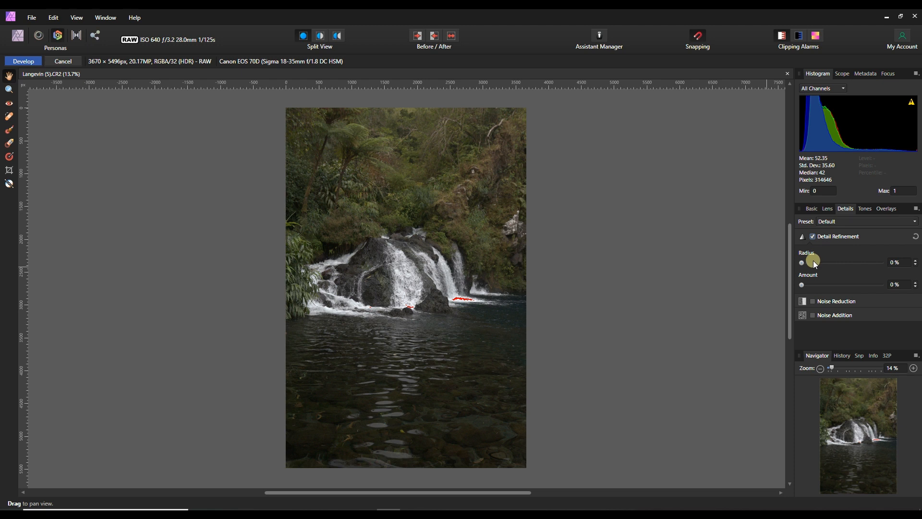
click(812, 301)
scroll(858, 299, down, 1)
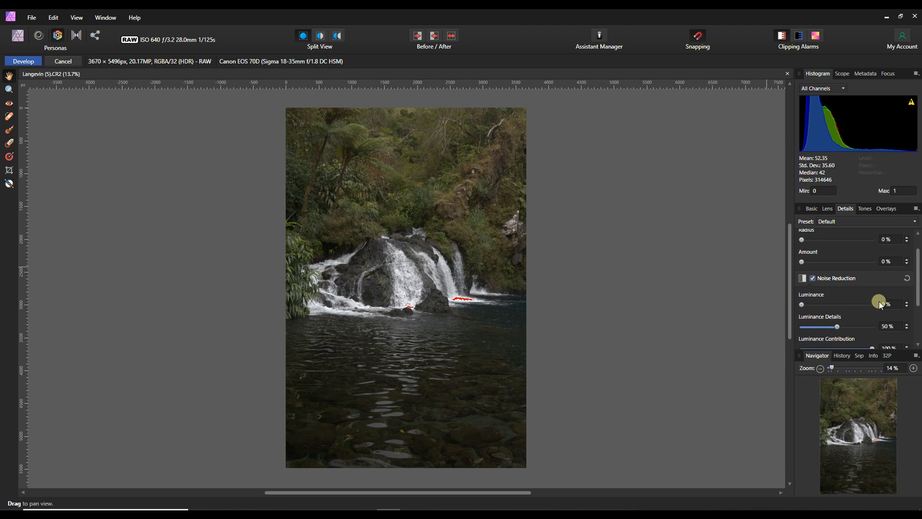
Inspect the foliage and waterfall for noise and set the noise reduction Colours value to 1%.
drag(426, 315, 427, 315)
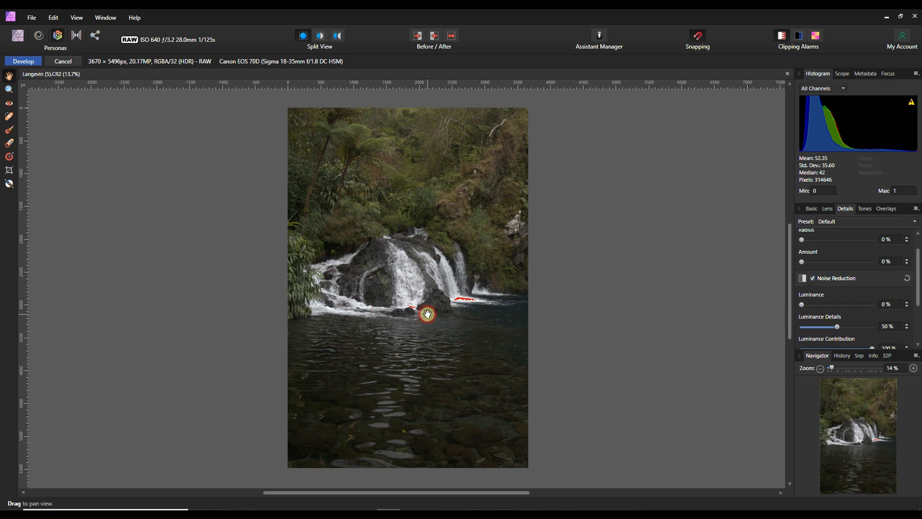
scroll(413, 221, up, 8)
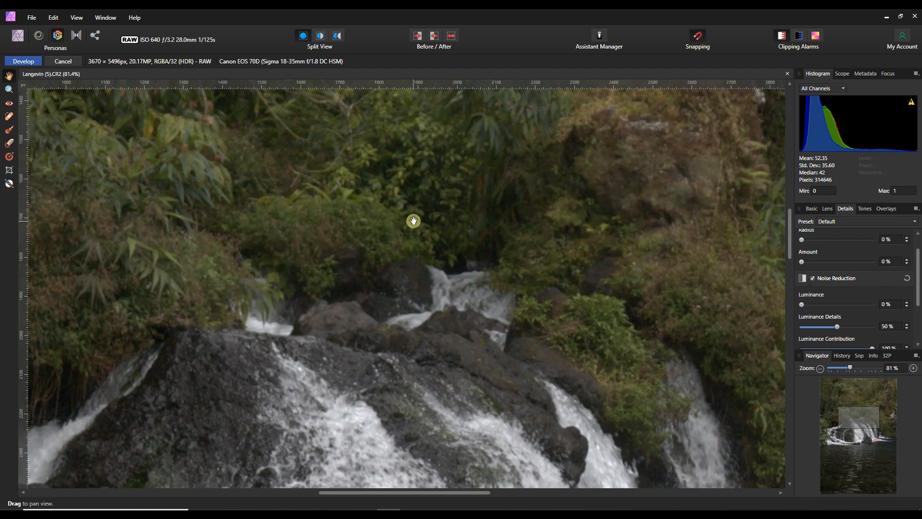
scroll(408, 237, up, 2)
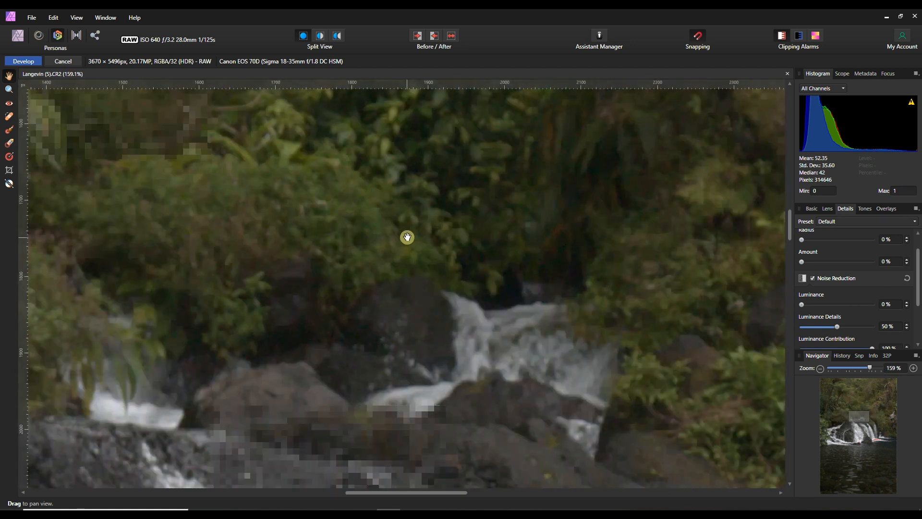
scroll(407, 237, down, 2)
scroll(834, 283, down, 2)
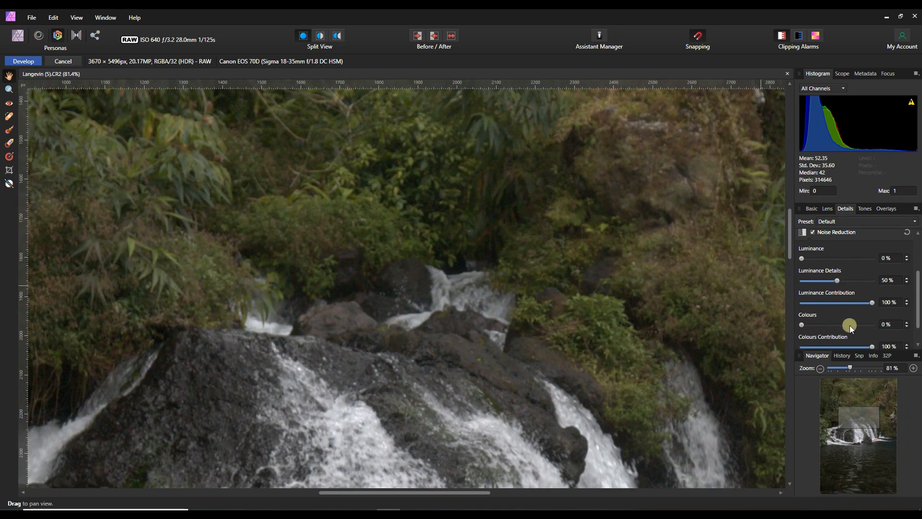
click(908, 323)
Check the photo's EXIF metadata, its histogram and the remaining noise reduction settings.
click(864, 74)
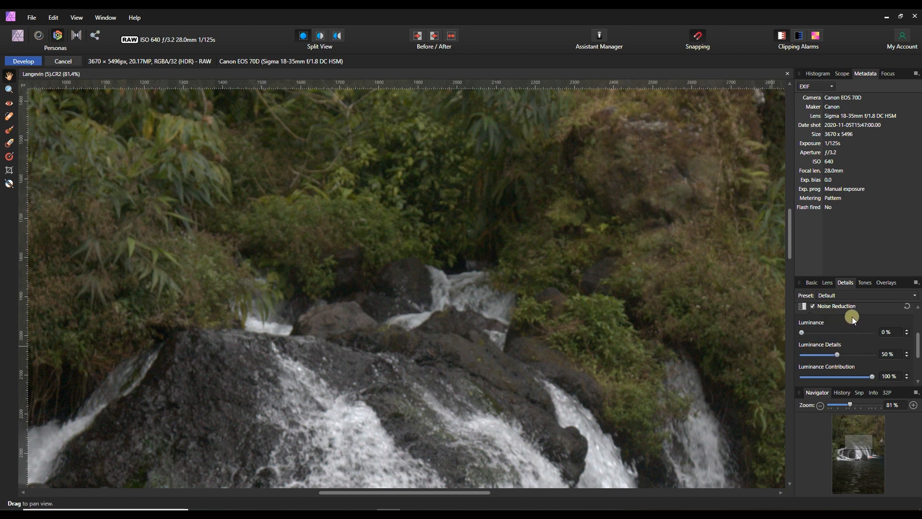
click(815, 74)
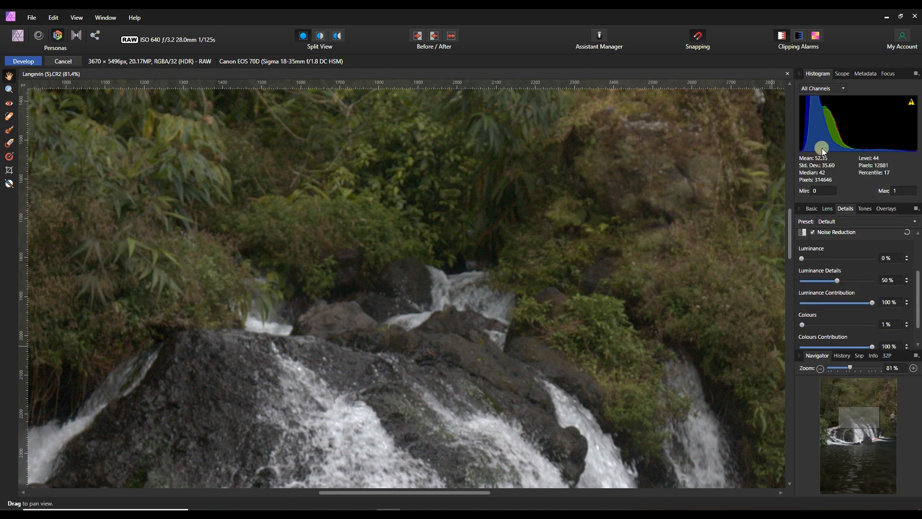
scroll(838, 290, down, 1)
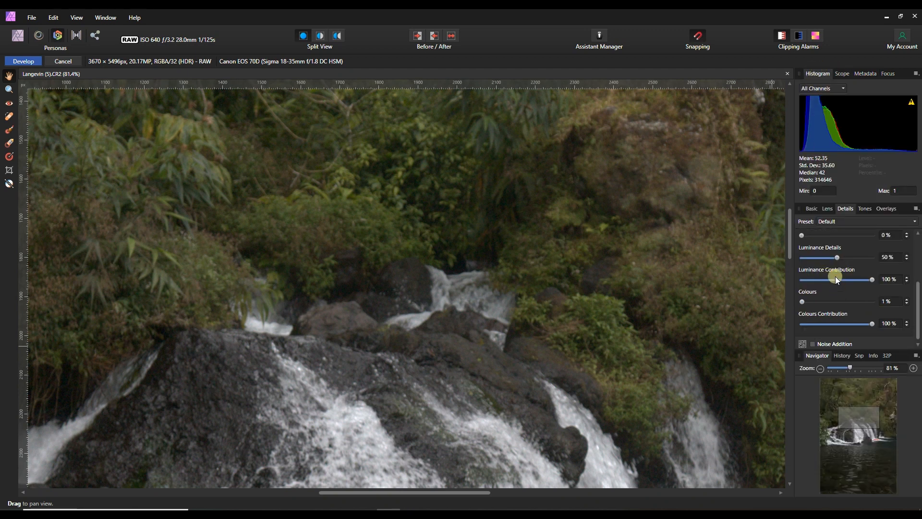
Examine the Lens Correction settings and look over the whole photo.
click(830, 209)
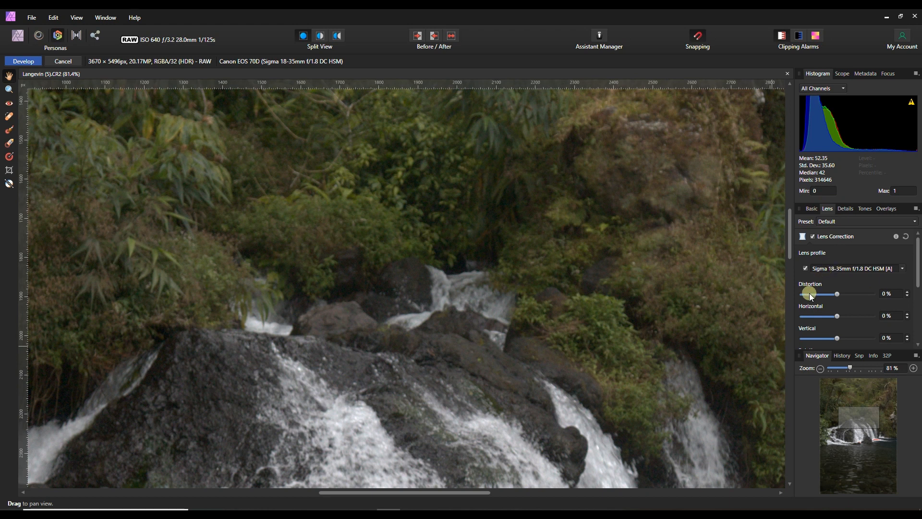
scroll(390, 159, down, 5)
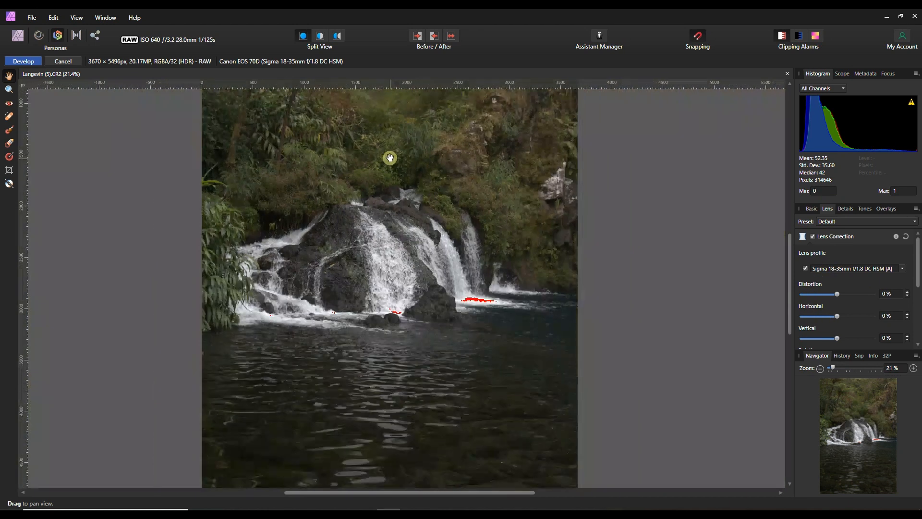
scroll(389, 159, down, 2)
drag(389, 155, 403, 213)
drag(406, 270, 159, 246)
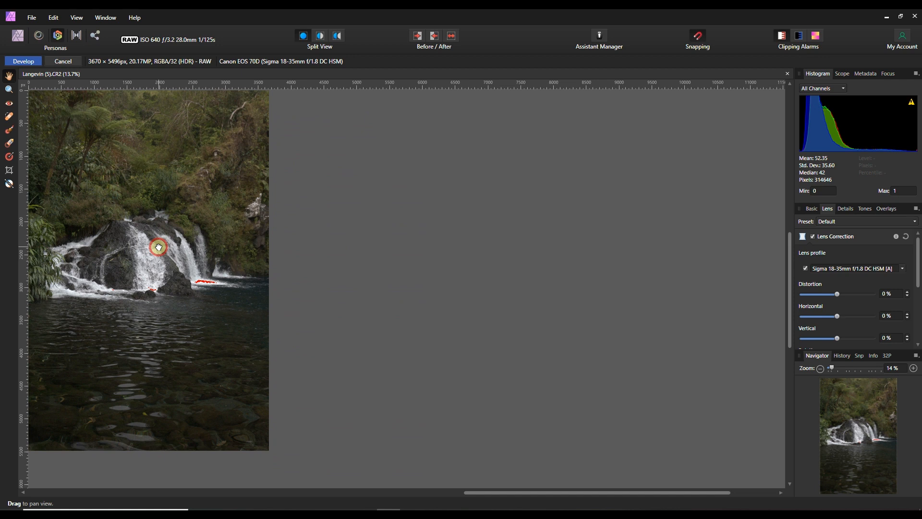
scroll(158, 247, up, 1)
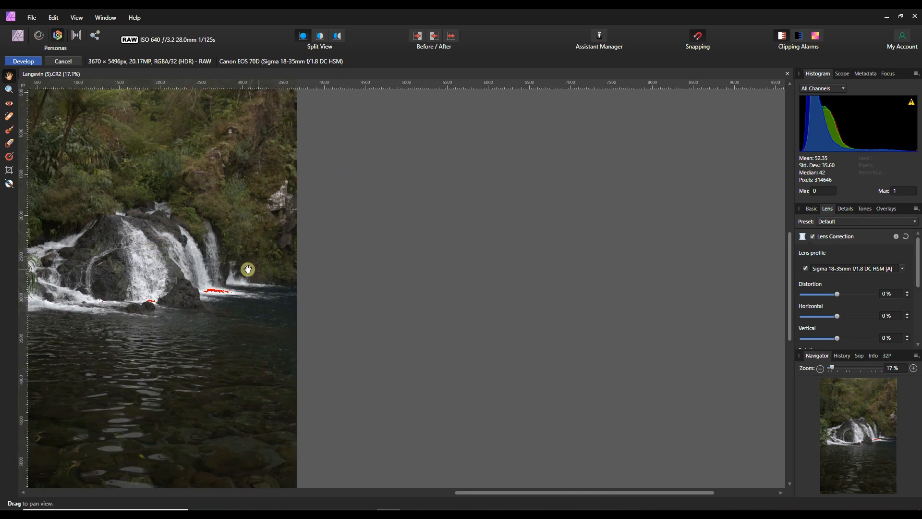
drag(221, 269, 492, 286)
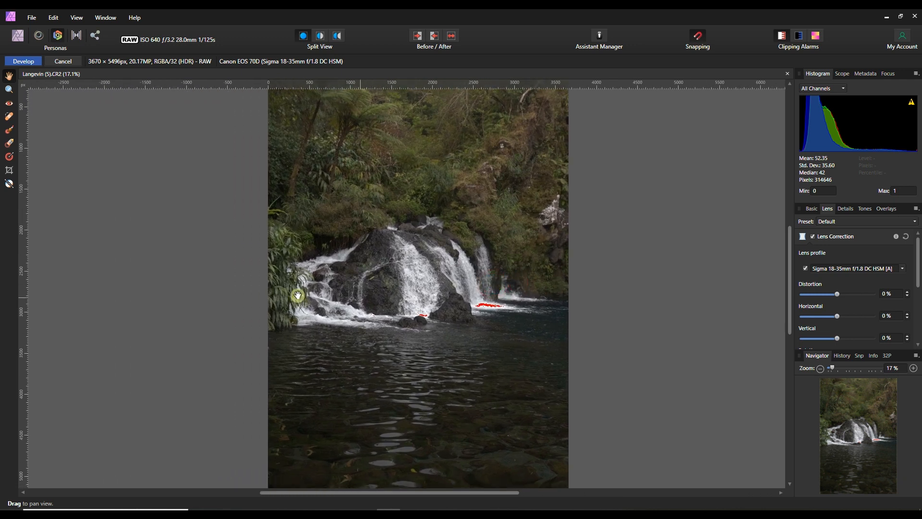
scroll(316, 294, down, 1)
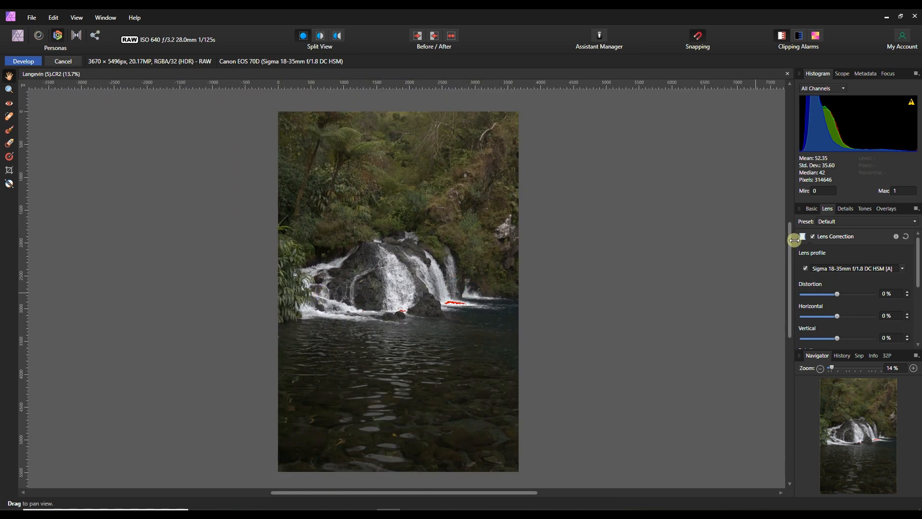
Compare the histogram with the scope's Intensity Waveform and RGB Parade displays, and set the scope to RGB Waveform.
click(815, 209)
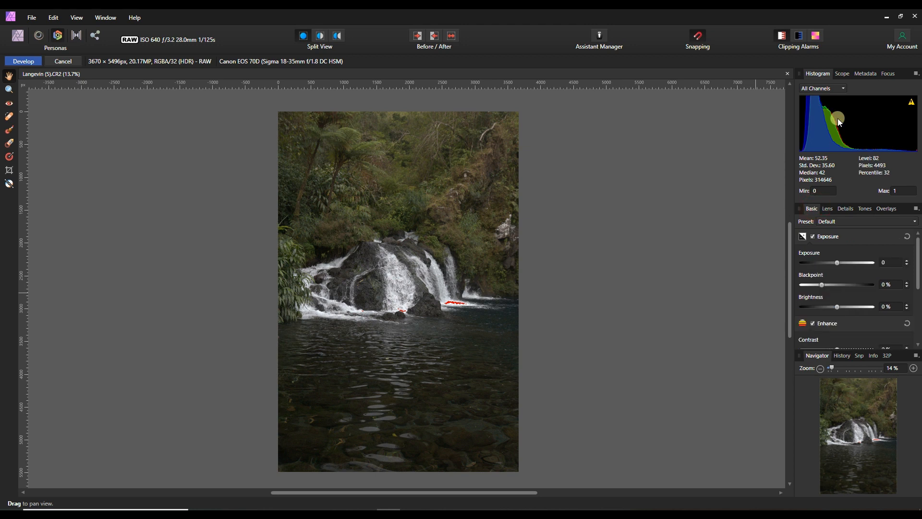
click(844, 74)
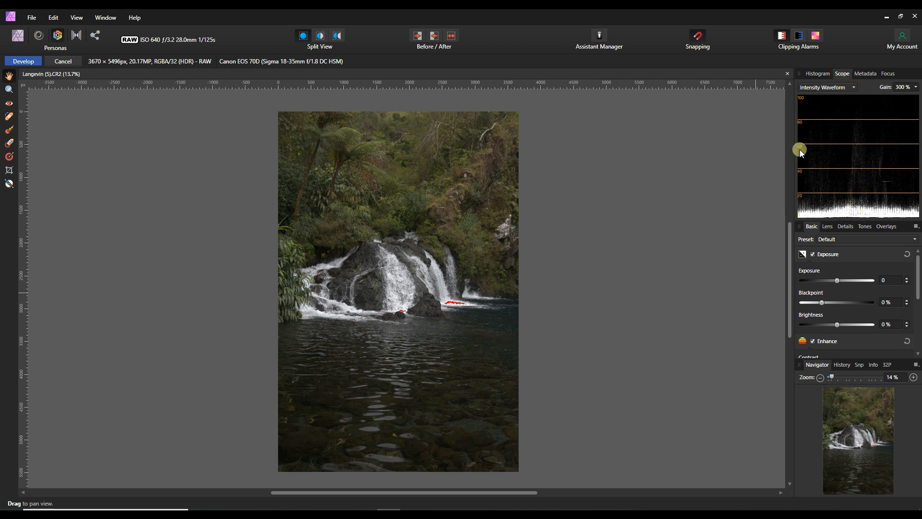
click(818, 73)
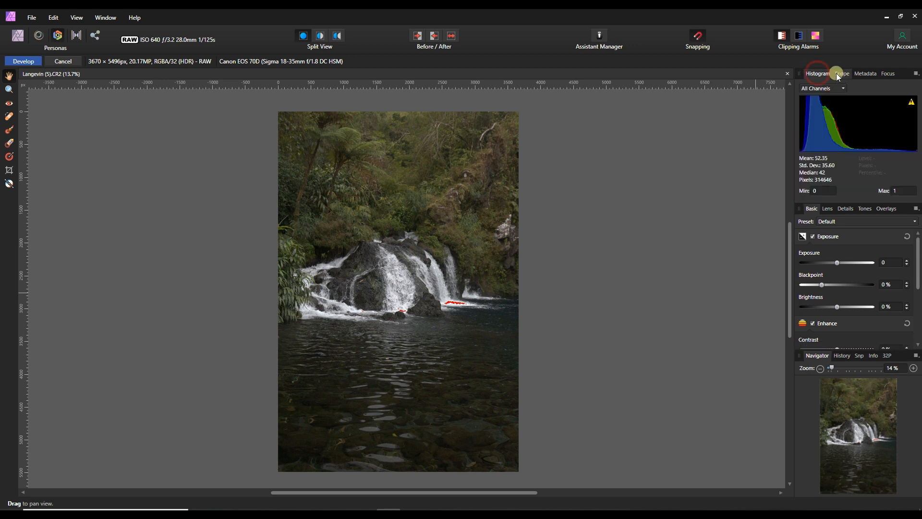
click(844, 74)
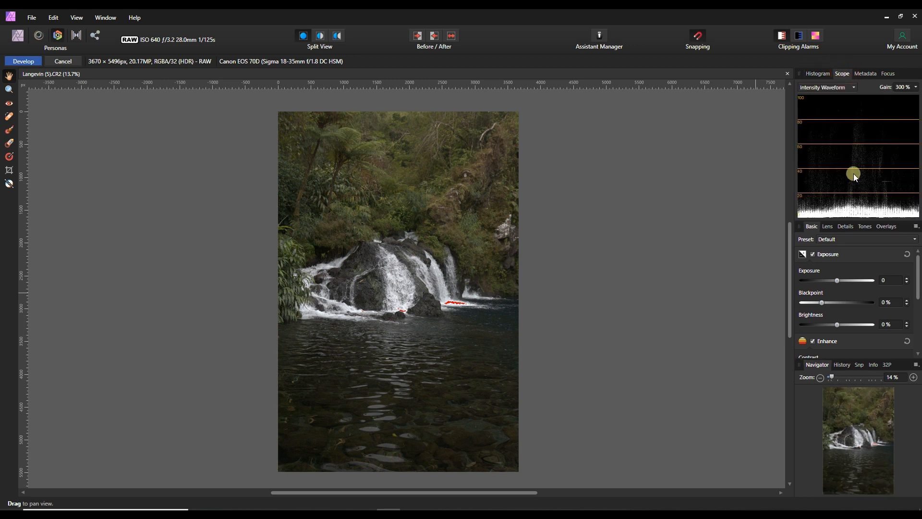
click(843, 90)
click(831, 108)
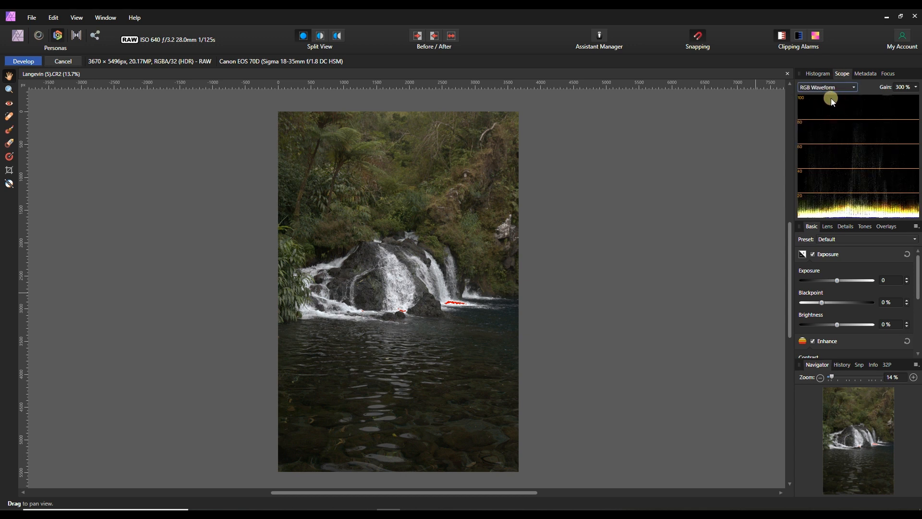
click(834, 92)
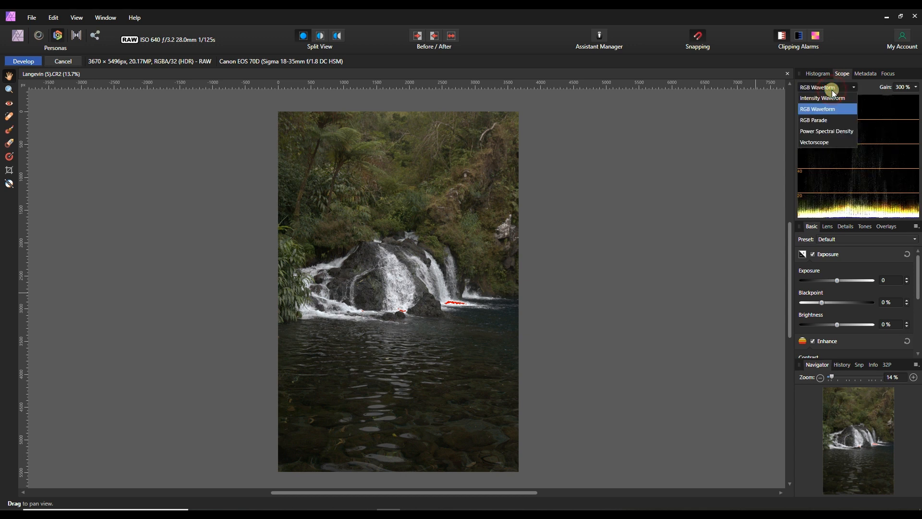
click(828, 120)
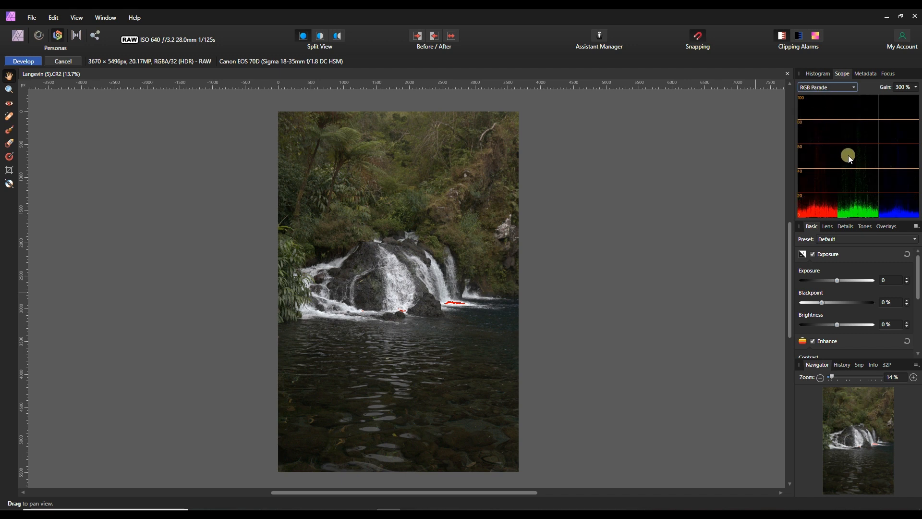
click(828, 87)
click(825, 109)
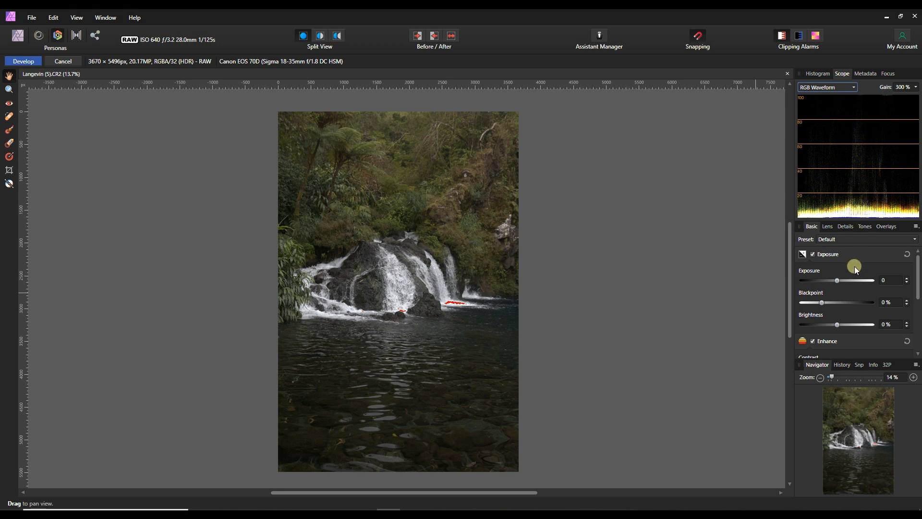
Raise the photo's Brightness to 19%.
click(838, 281)
drag(837, 324, 864, 325)
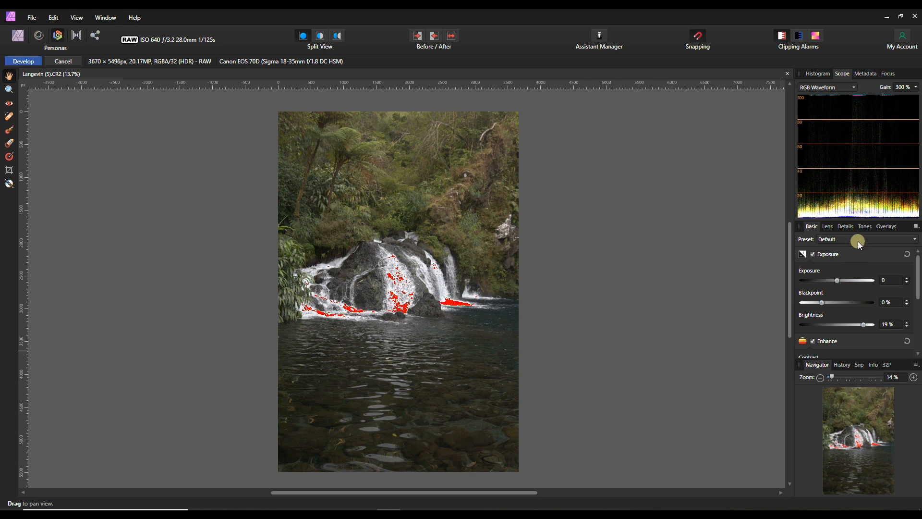
Enable the Curves adjustment and lower the curve's white end point slightly to bring down the clipped waterfall highlights.
click(863, 227)
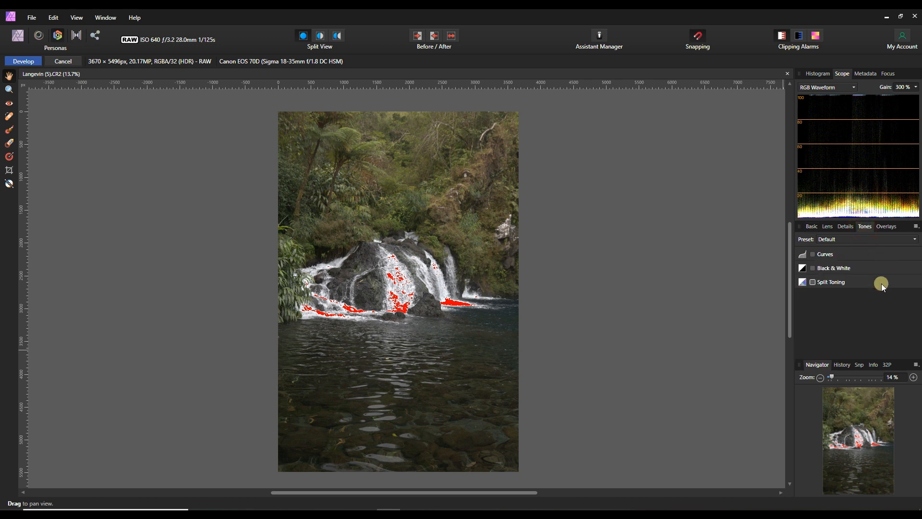
click(839, 254)
drag(917, 292, 916, 301)
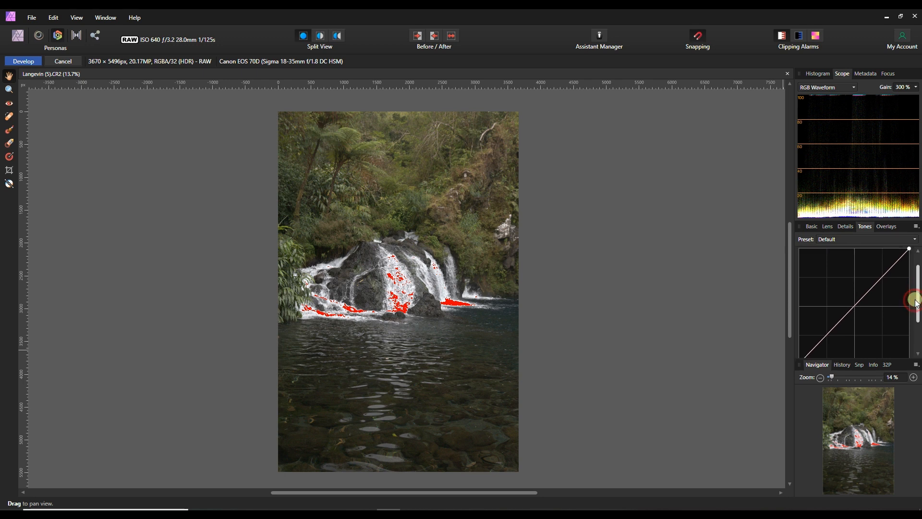
click(909, 249)
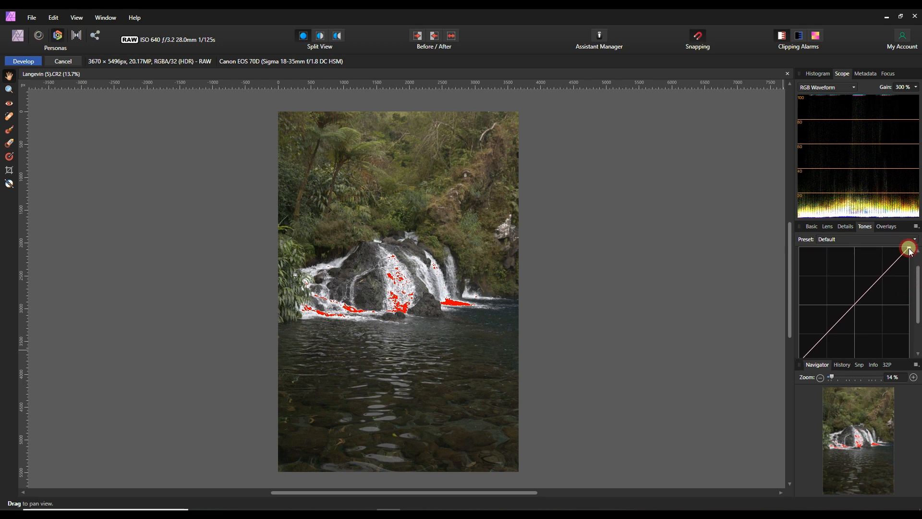
drag(911, 251, 912, 253)
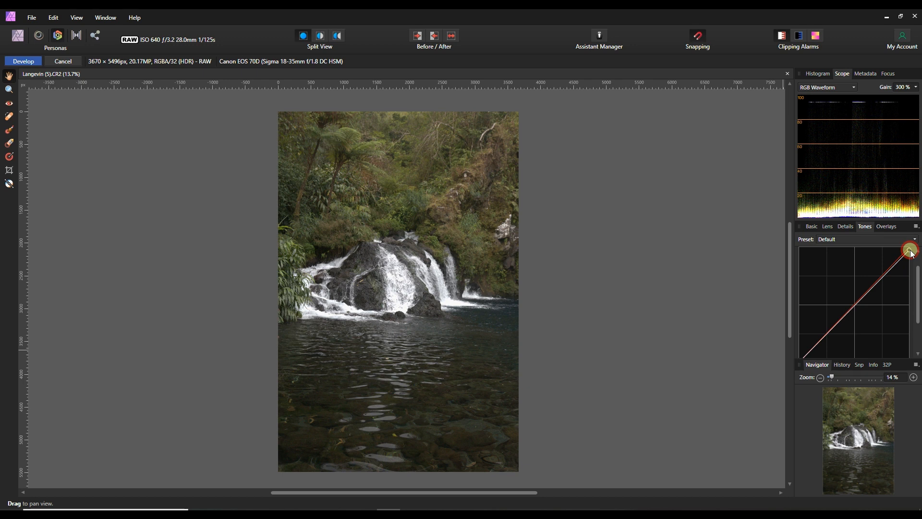
drag(912, 254, 912, 257)
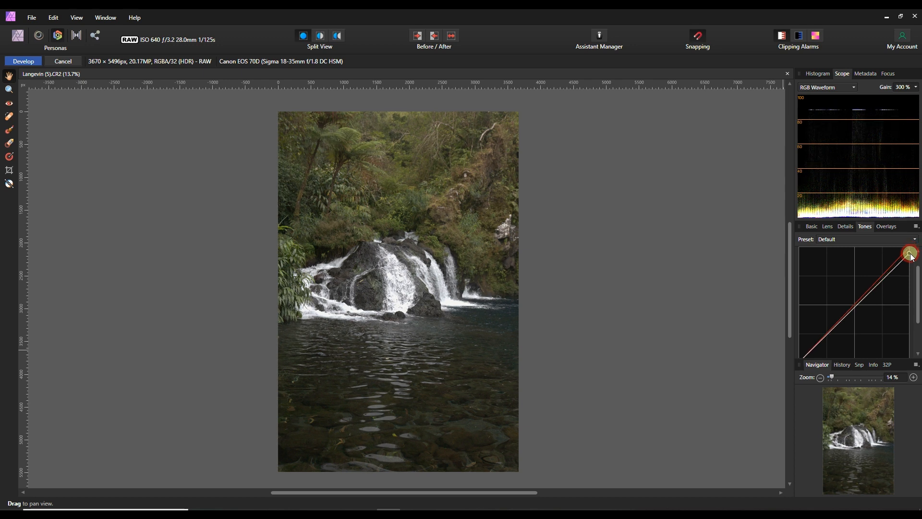
Add control points in the curve's upper highlights, midtones and upper midtones to keep the rest of the curve close to the diagonal.
drag(901, 262, 899, 264)
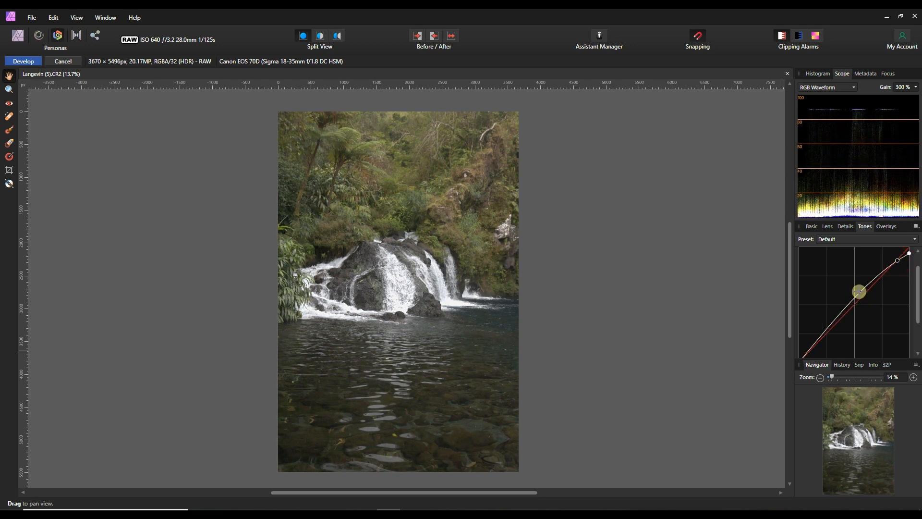
drag(861, 293, 862, 295)
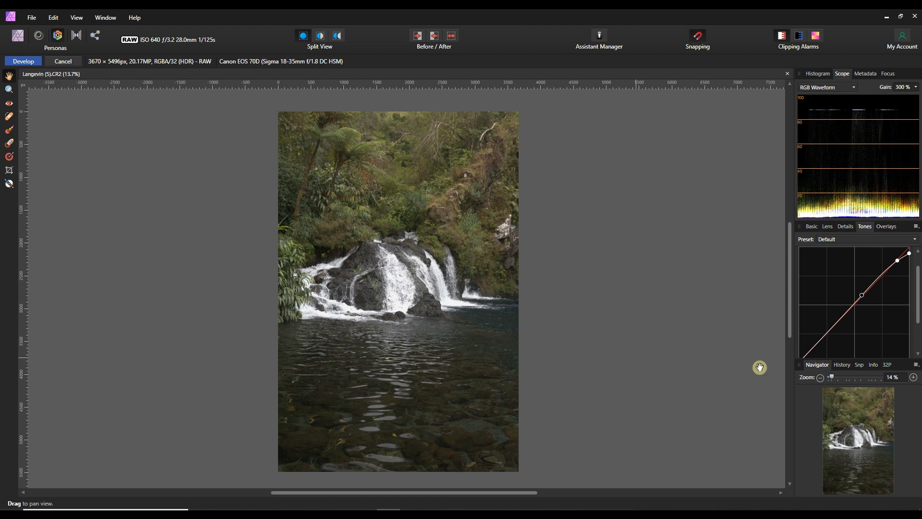
click(878, 278)
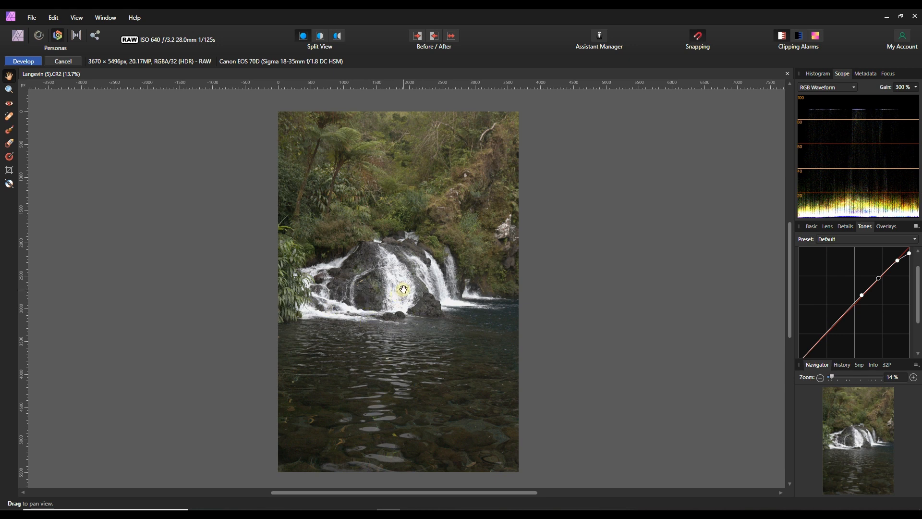
Try a higher Exposure for the whole photo, and settle on -0.102.
click(812, 226)
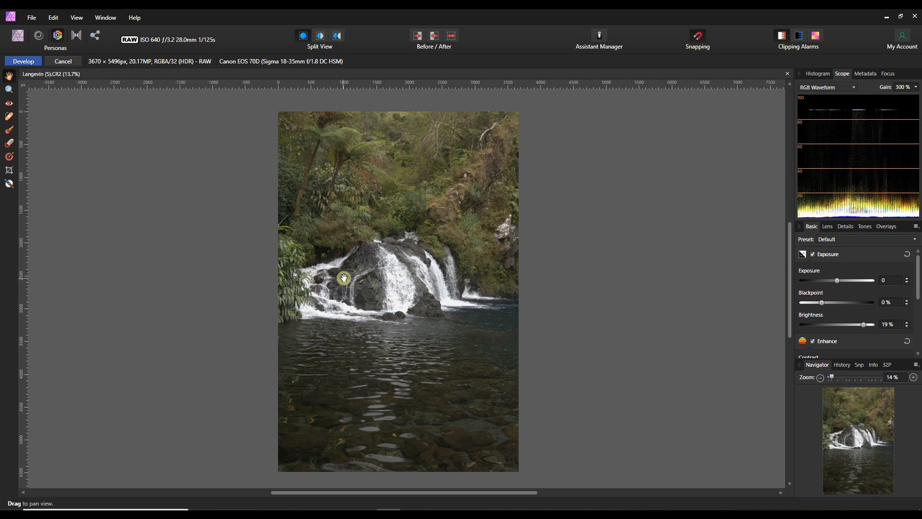
drag(842, 282, 843, 279)
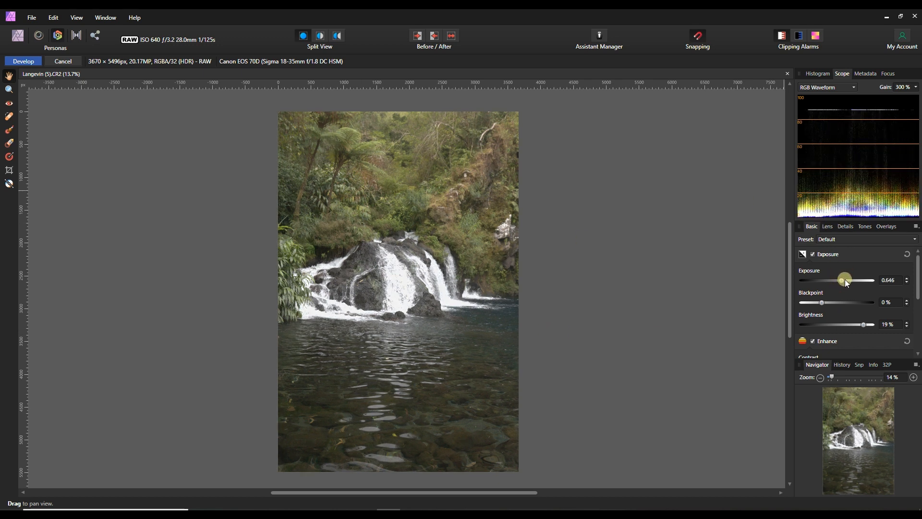
drag(846, 280, 836, 281)
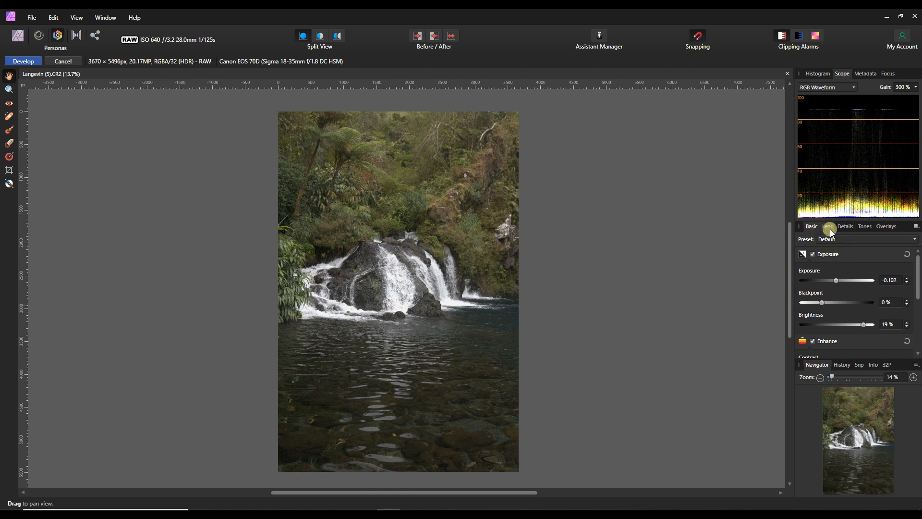
Raise the photo's Vibrance to 28%.
scroll(857, 314, down, 3)
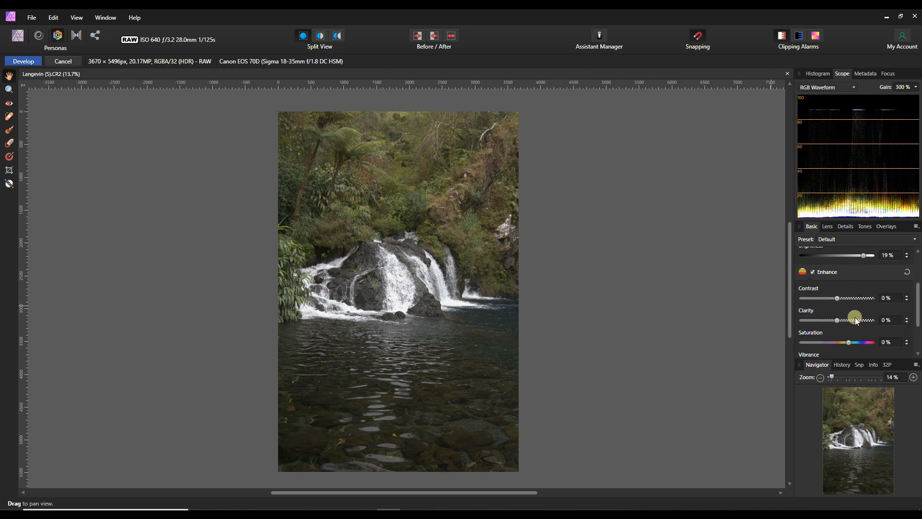
scroll(855, 317, down, 1)
drag(845, 347, 851, 344)
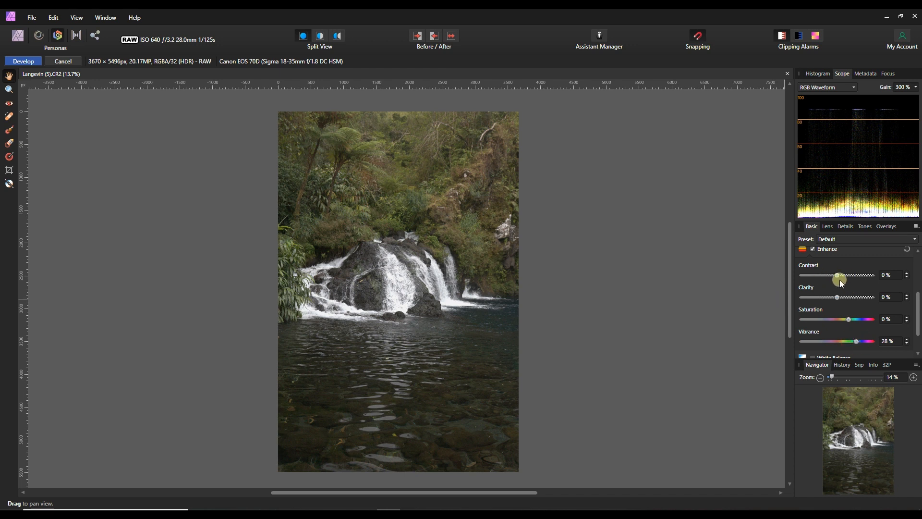
Enable White Balance and set the Temperature to 6831 K and the Tint to 15%.
scroll(865, 312, down, 2)
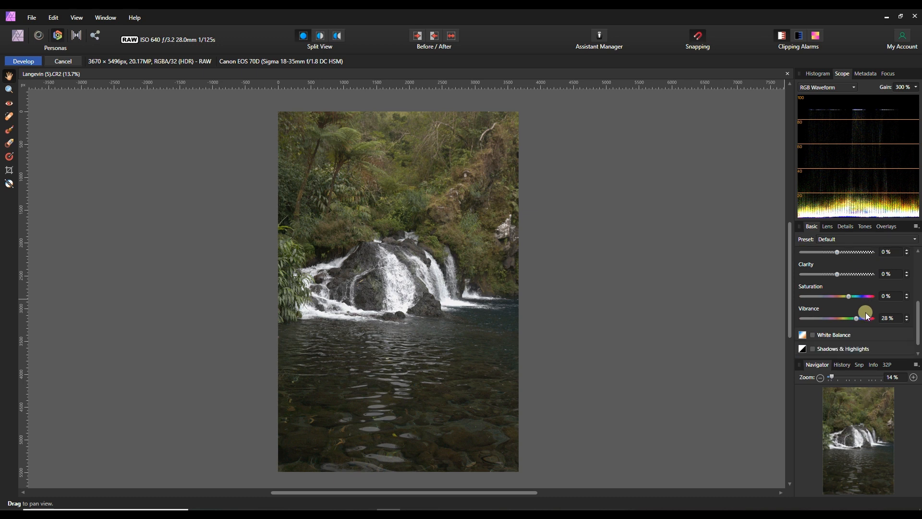
click(850, 327)
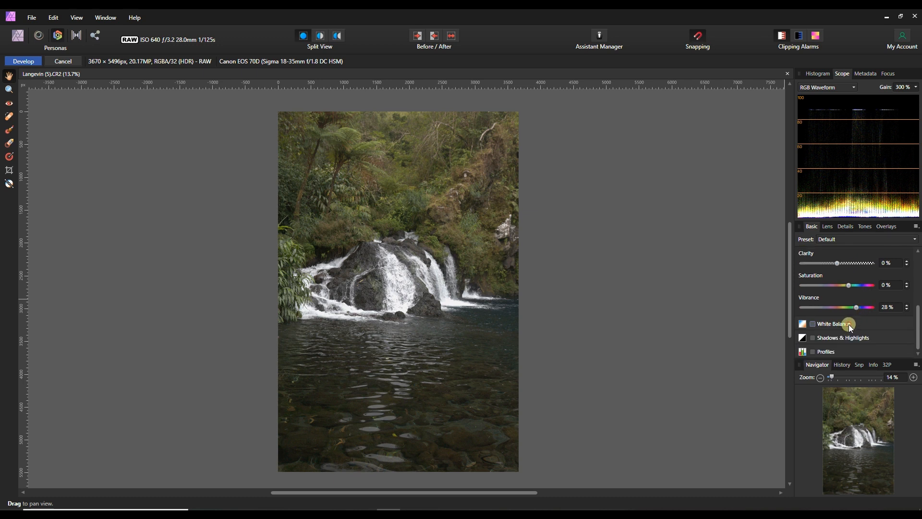
scroll(855, 327, down, 1)
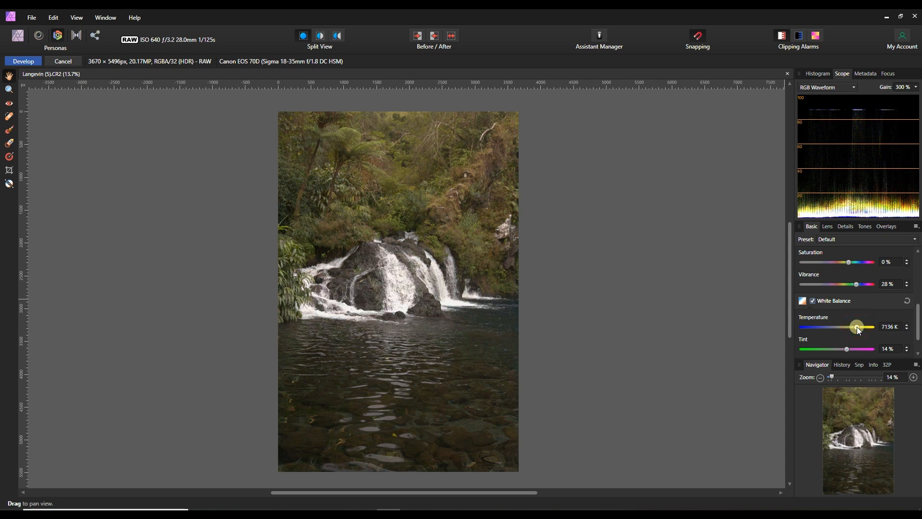
drag(857, 327, 855, 330)
mouse_move(849, 350)
mouse_down()
mouse_move(760, 347)
mouse_move(873, 354)
mouse_move(879, 363)
mouse_move(848, 366)
mouse_up()
click(802, 349)
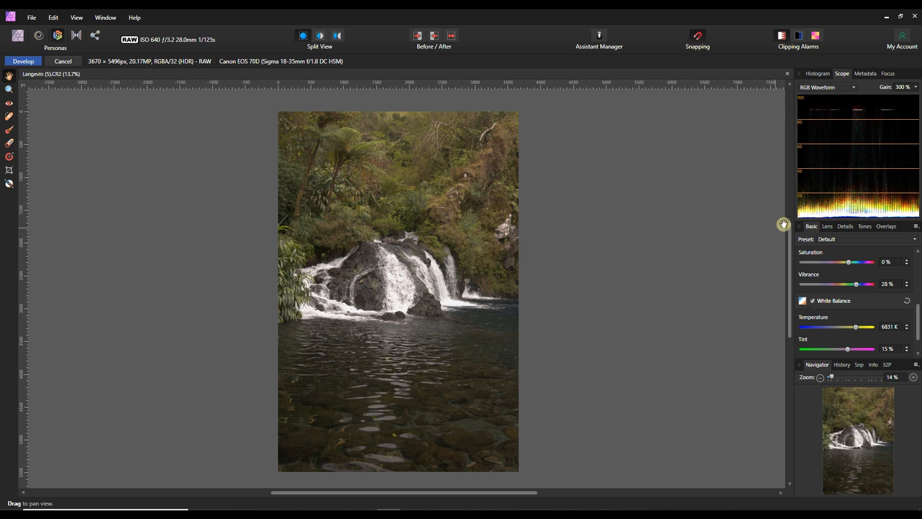
Add a linear gradient overlay over the pool, running from the photo's lower edge up to the middle of the water.
click(890, 227)
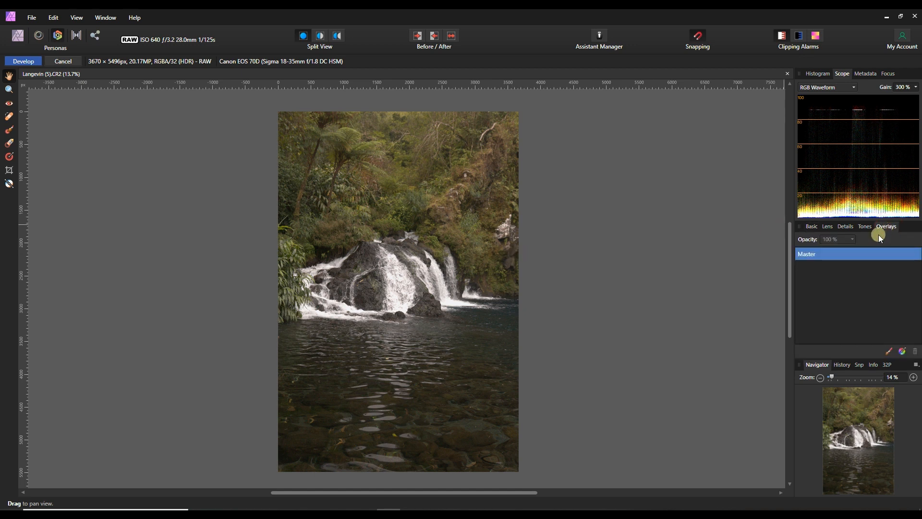
click(902, 352)
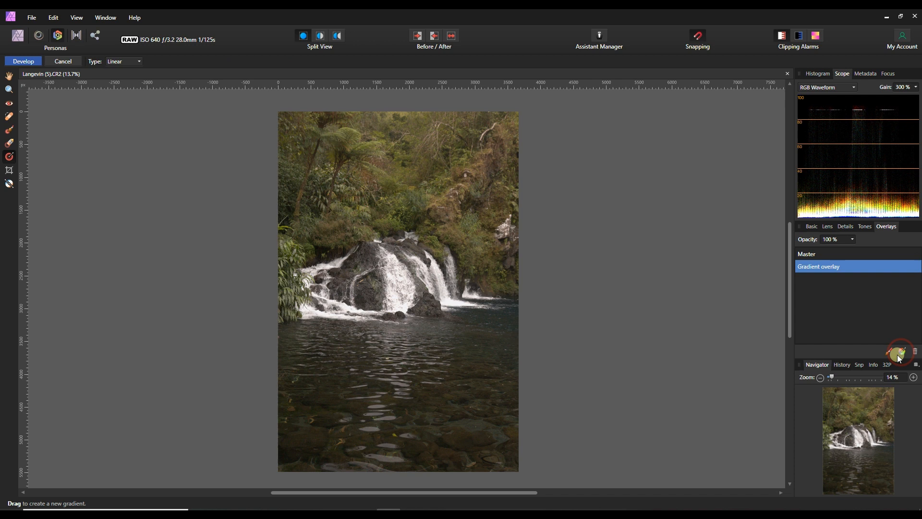
drag(393, 449, 397, 341)
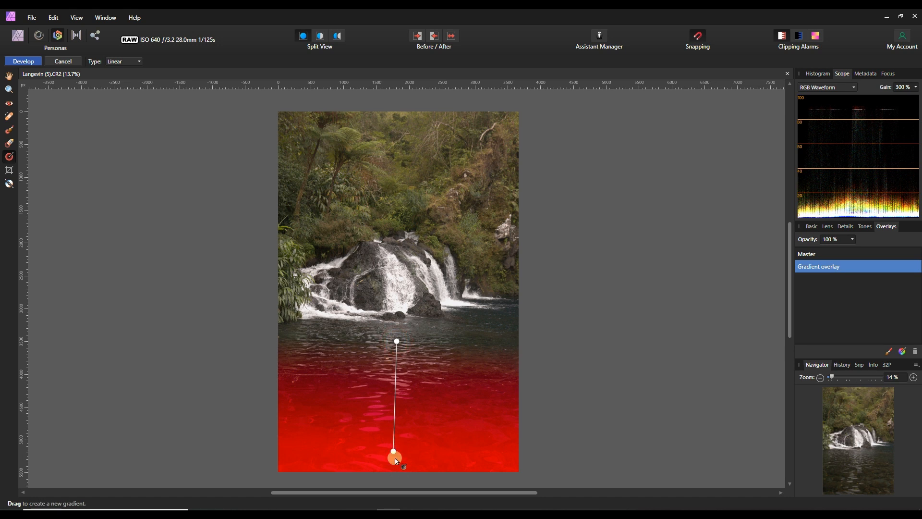
drag(393, 458, 395, 472)
drag(398, 343, 395, 359)
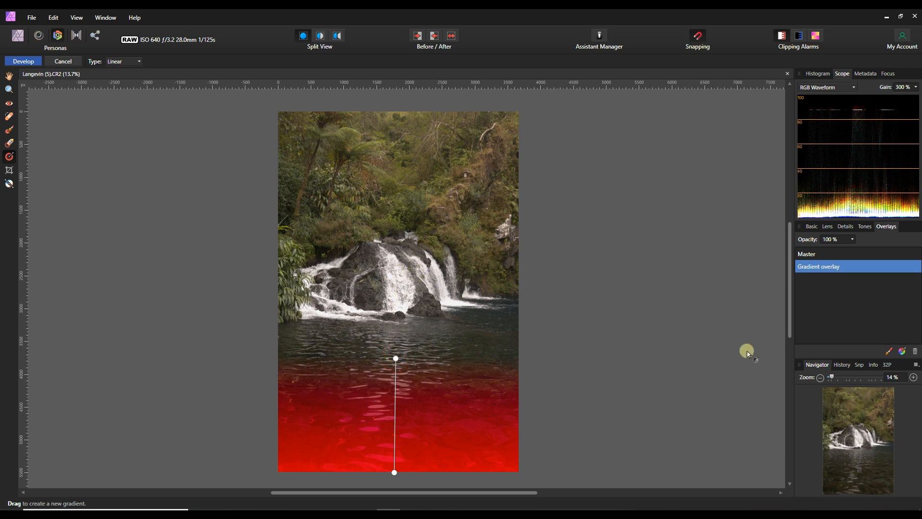
Set the gradient overlay's Brightness to 25%, Exposure to 0.918 and Blackpoint to 4%.
click(812, 228)
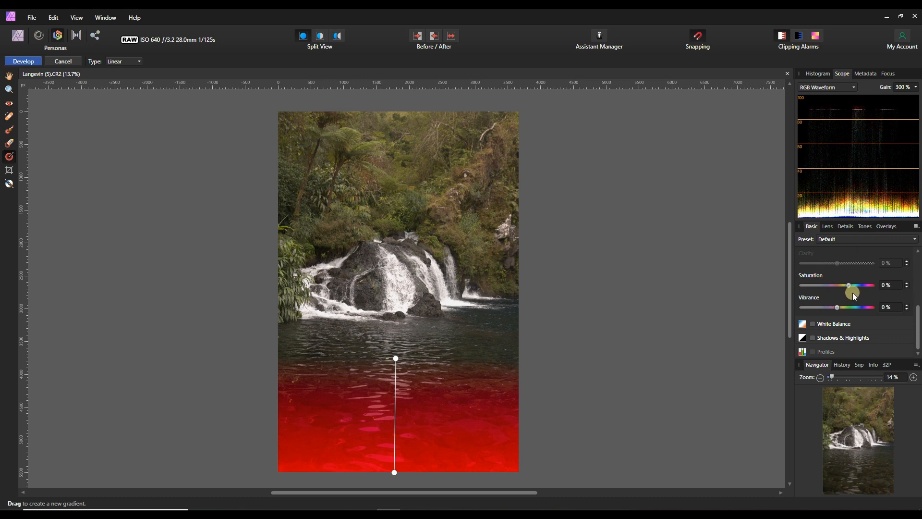
drag(849, 271, 889, 275)
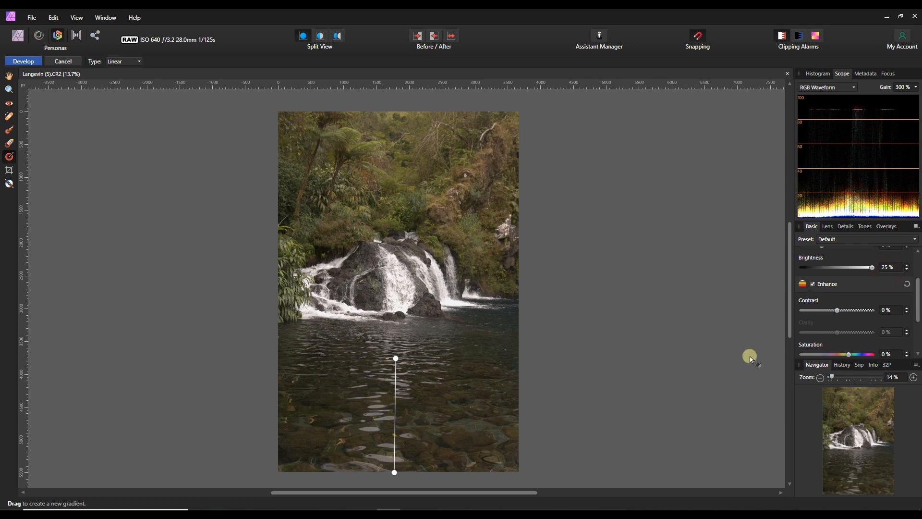
scroll(823, 296, up, 1)
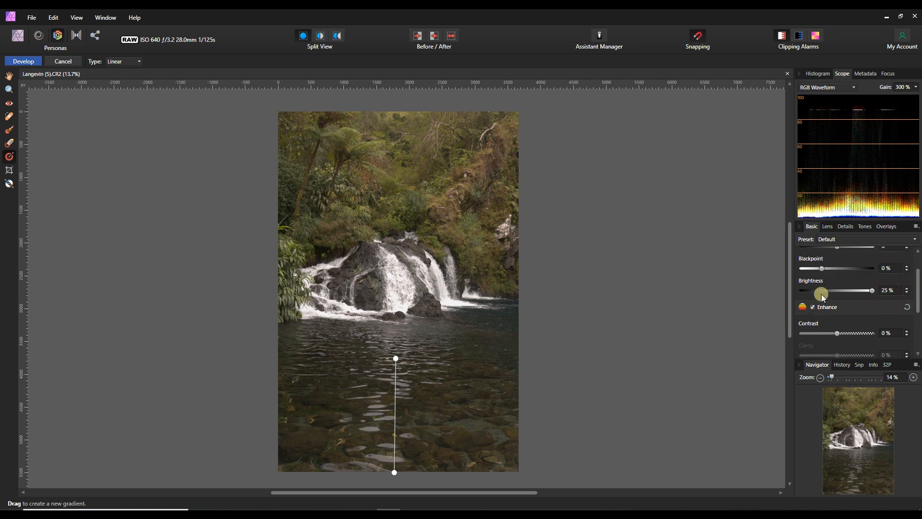
scroll(836, 275, up, 1)
click(844, 270)
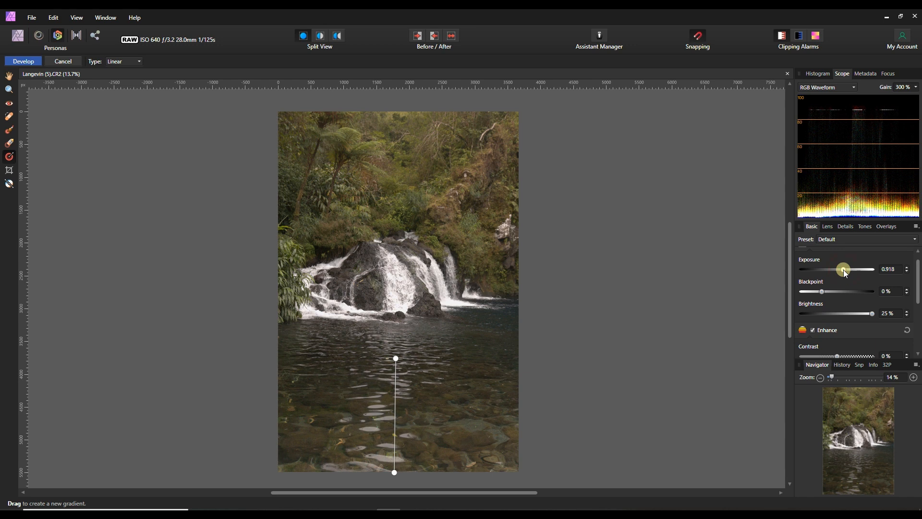
click(822, 292)
drag(823, 294, 827, 299)
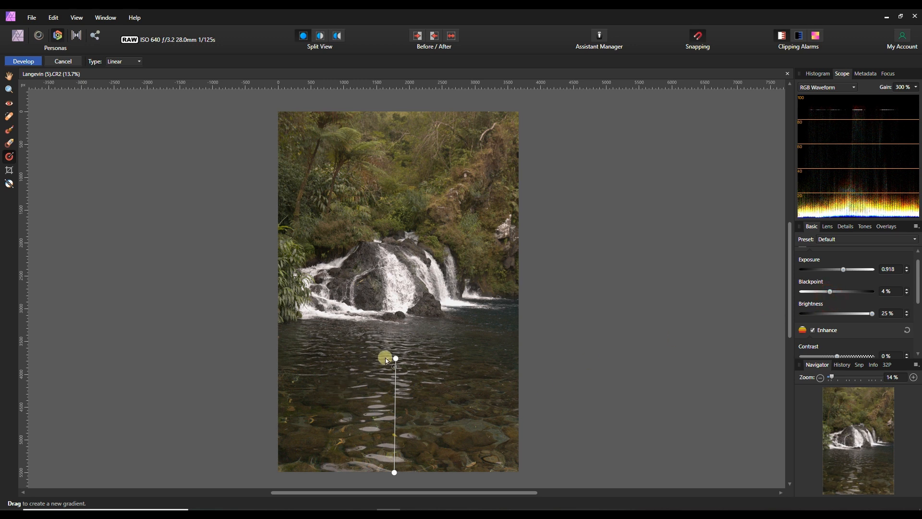
Extend the gradient up to just below the waterfall and raise its Exposure to 1.667 and Blackpoint to 8%.
drag(396, 356, 389, 329)
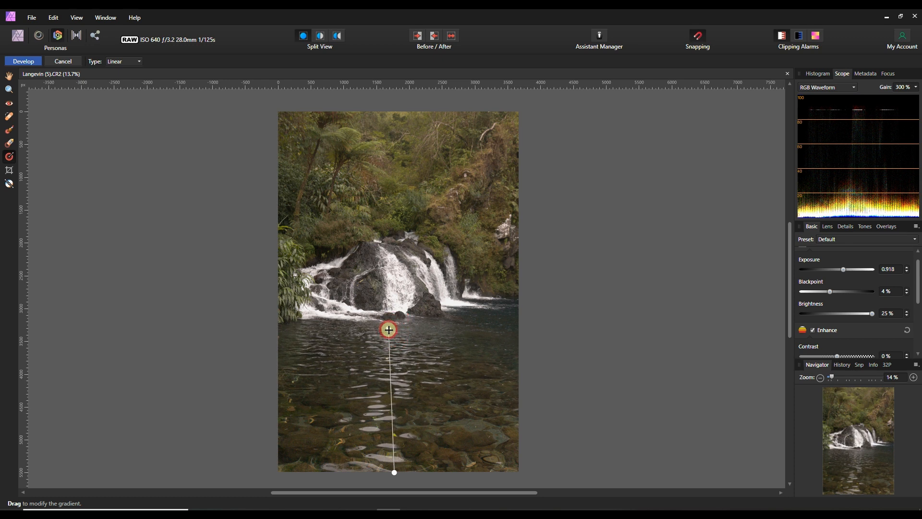
drag(844, 269, 846, 277)
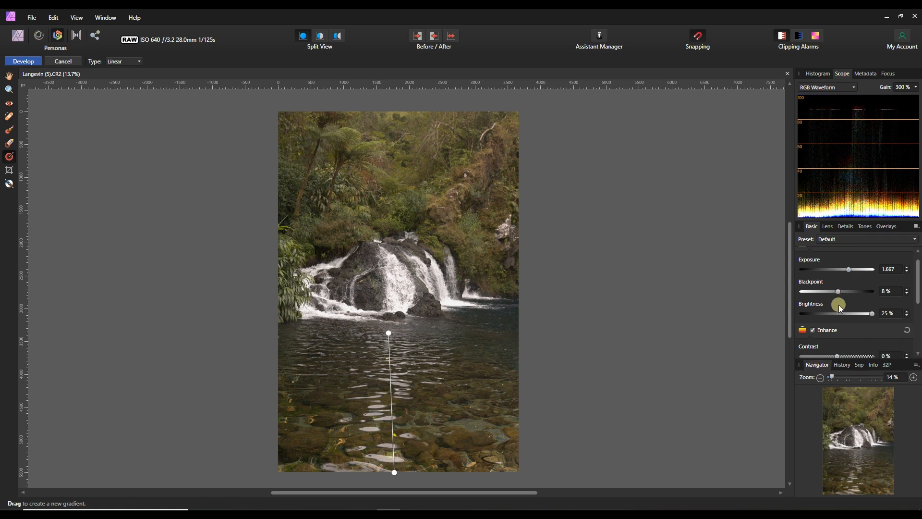
Add a brush overlay and paint it with the 500 px brush over the central band of forest from the photo's upper edge to the waterfall.
click(894, 226)
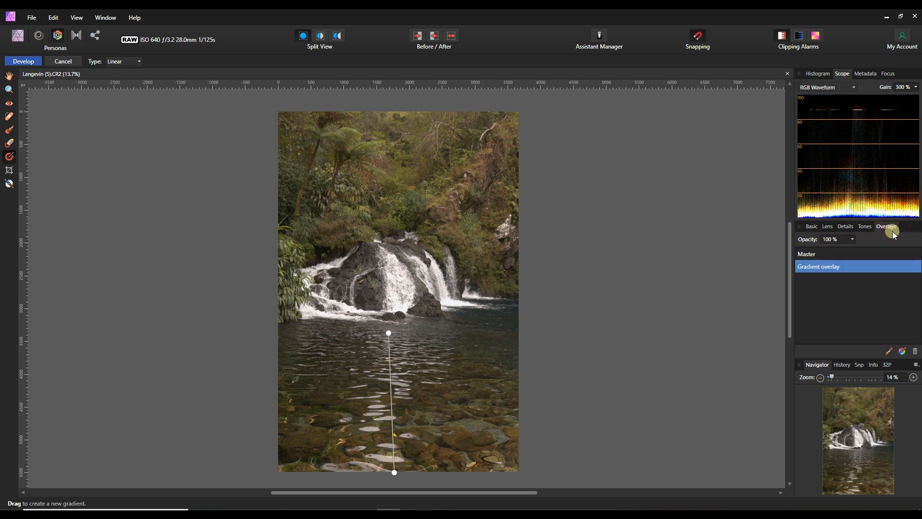
click(891, 350)
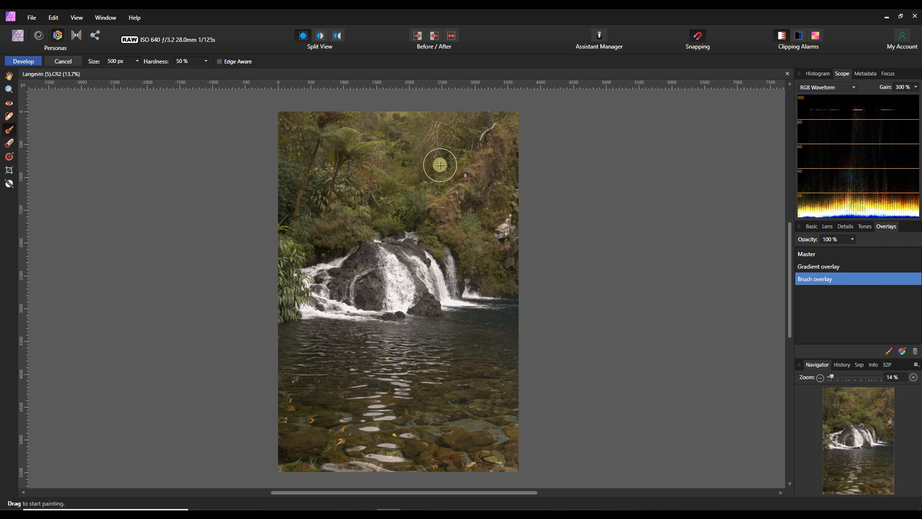
mouse_move(395, 122)
mouse_down()
mouse_move(410, 156)
mouse_move(404, 179)
mouse_move(376, 206)
mouse_up()
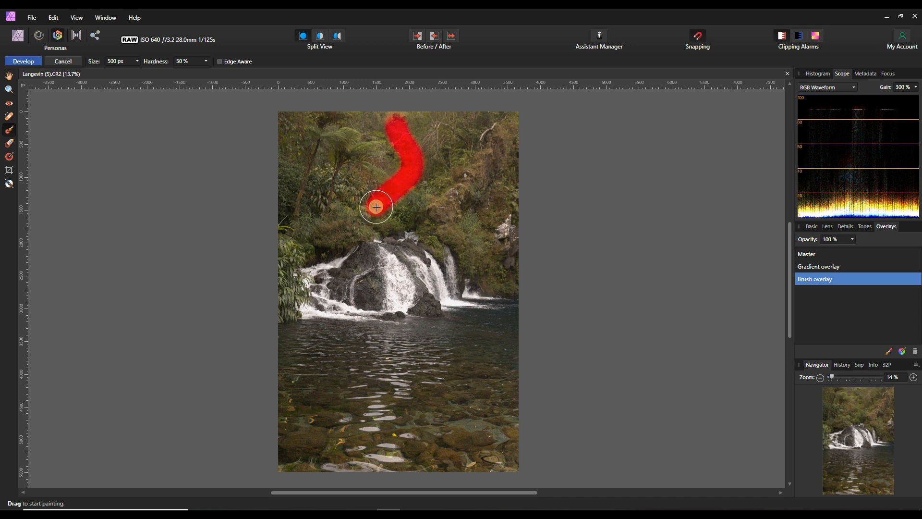
mouse_move(424, 117)
mouse_down()
mouse_move(433, 158)
mouse_move(431, 178)
mouse_move(387, 226)
mouse_up()
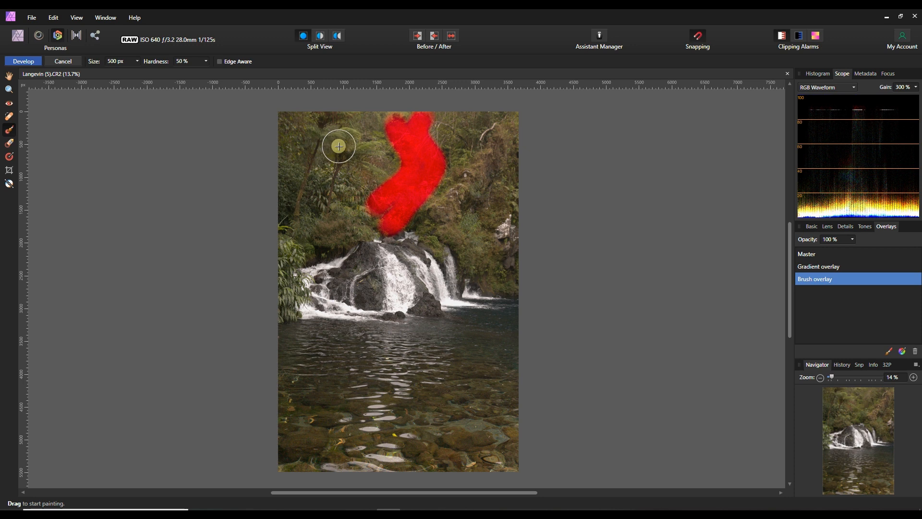
scroll(339, 146, up, 2)
scroll(344, 148, down, 1)
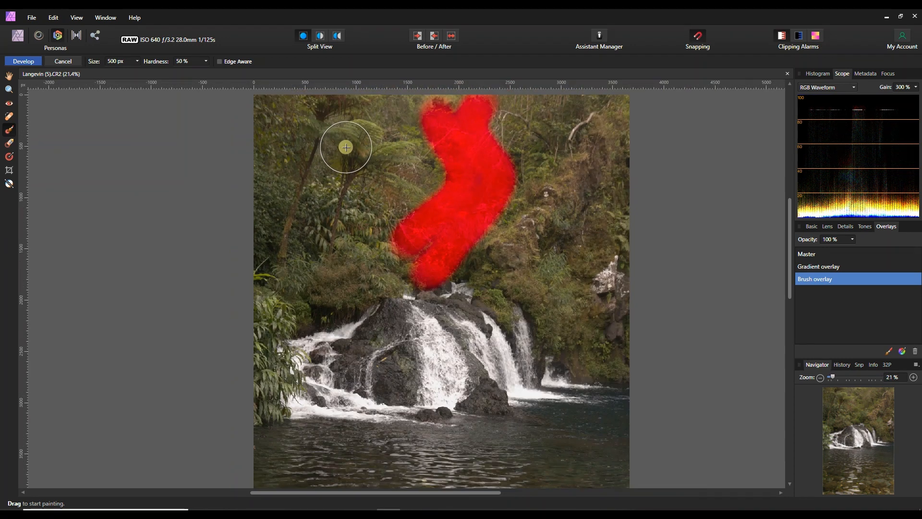
drag(860, 425, 859, 416)
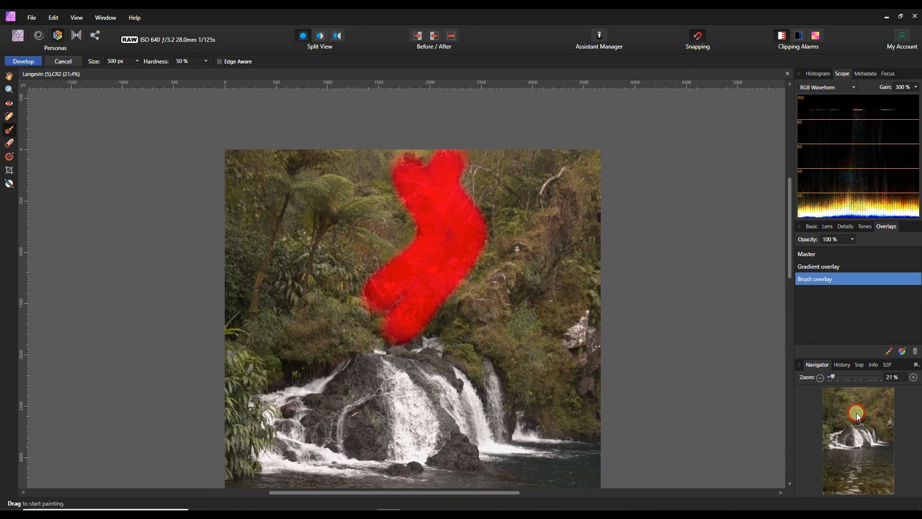
mouse_move(412, 174)
mouse_down()
mouse_move(368, 166)
mouse_move(404, 196)
mouse_move(407, 220)
mouse_move(335, 346)
mouse_move(380, 306)
mouse_move(364, 341)
mouse_move(391, 326)
mouse_move(385, 350)
mouse_up()
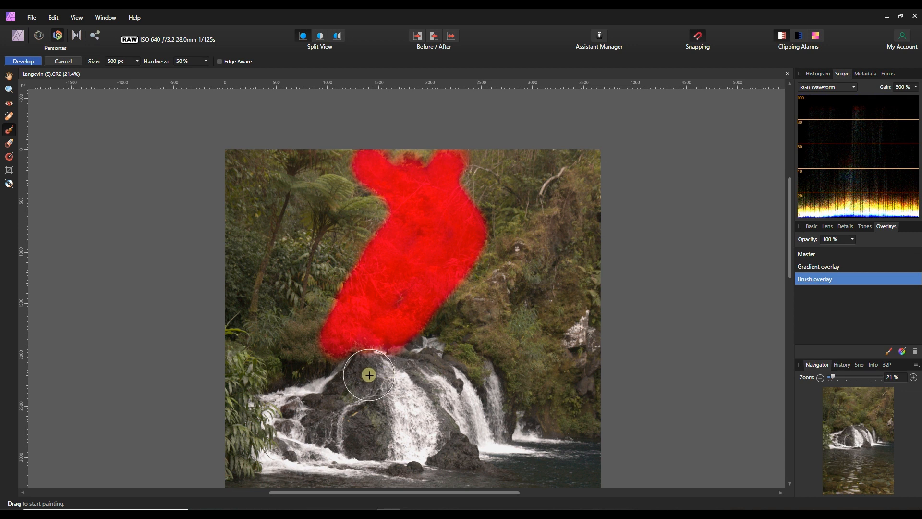
drag(412, 156, 387, 158)
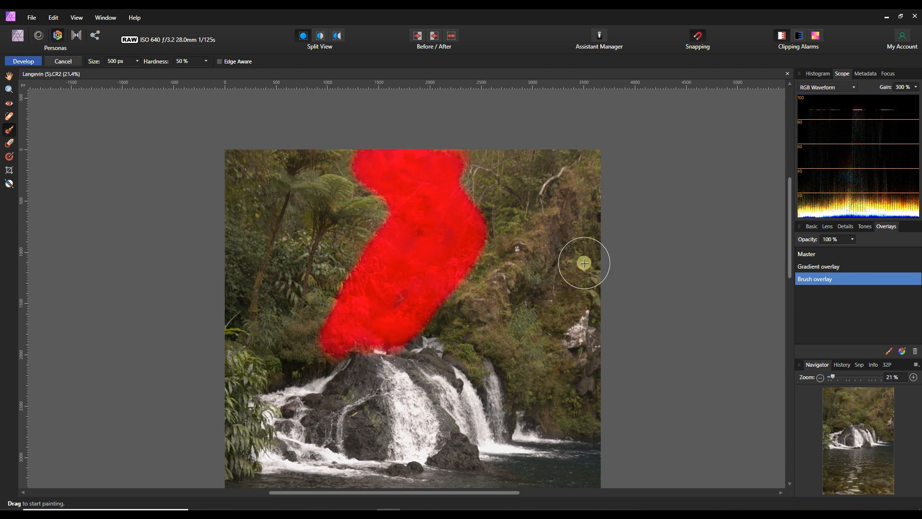
Set the brush overlay's Exposure to -1.054 and reduce its Opacity to 72%.
click(814, 229)
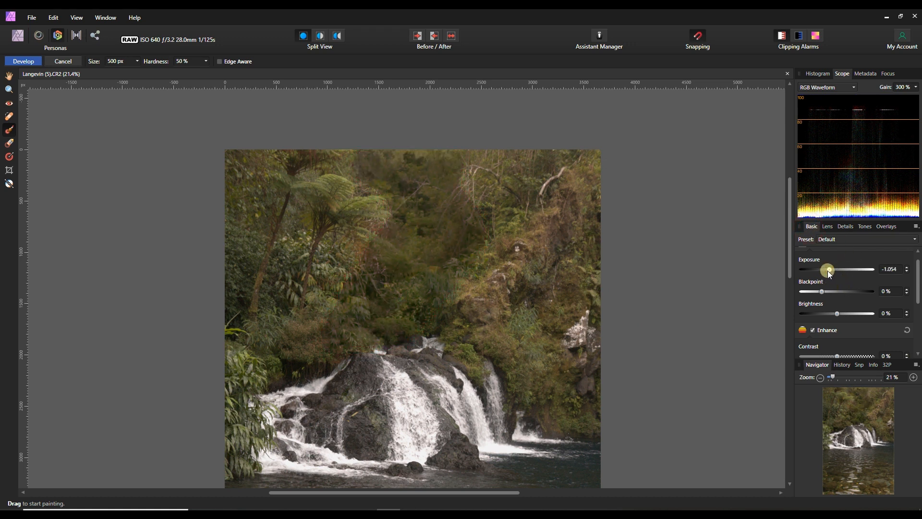
scroll(342, 323, down, 5)
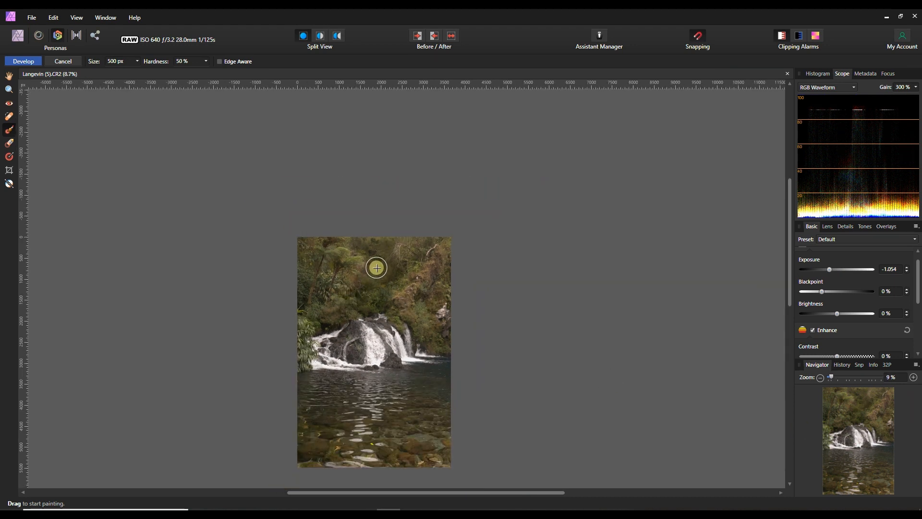
click(887, 226)
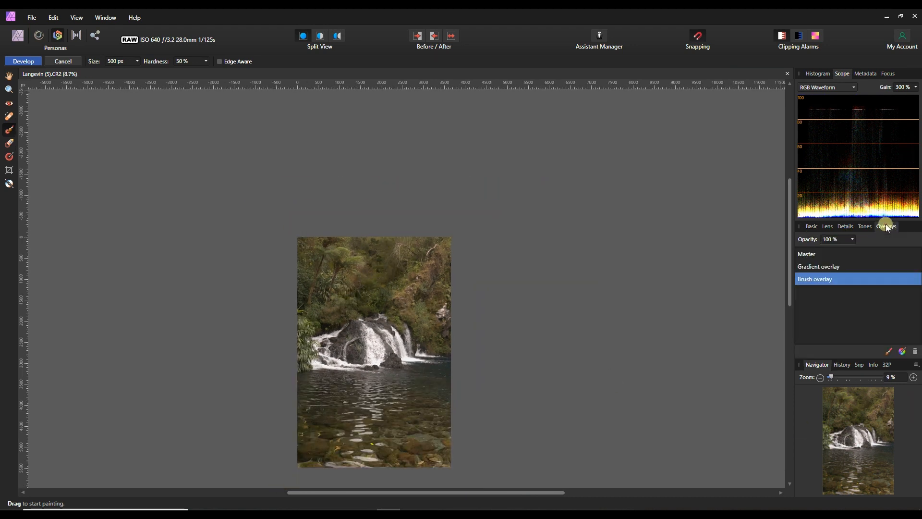
click(853, 239)
drag(851, 249, 835, 249)
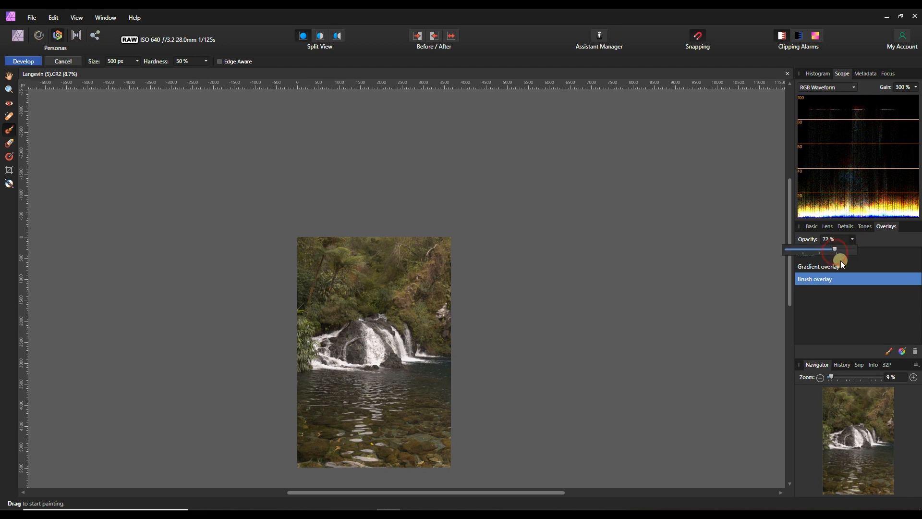
Add a second brush overlay and set the brush Hardness to 15%.
scroll(419, 361, up, 3)
scroll(419, 360, down, 1)
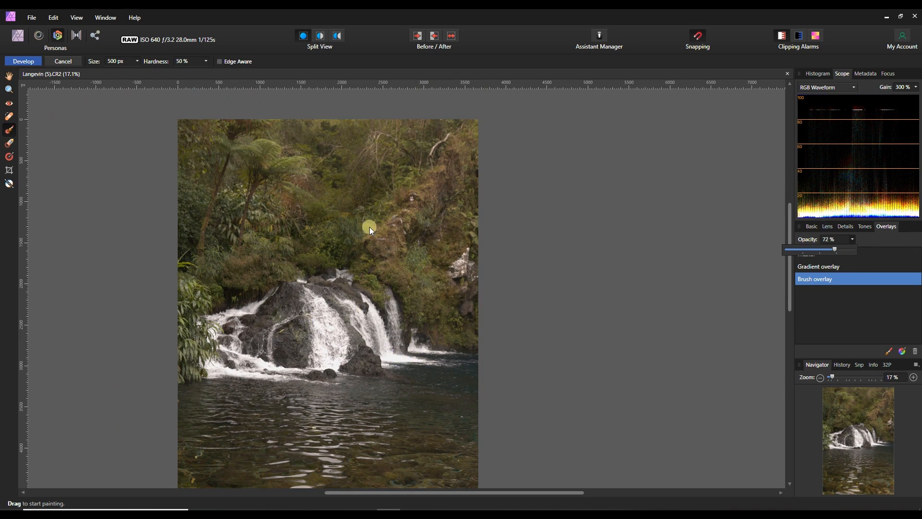
click(8, 132)
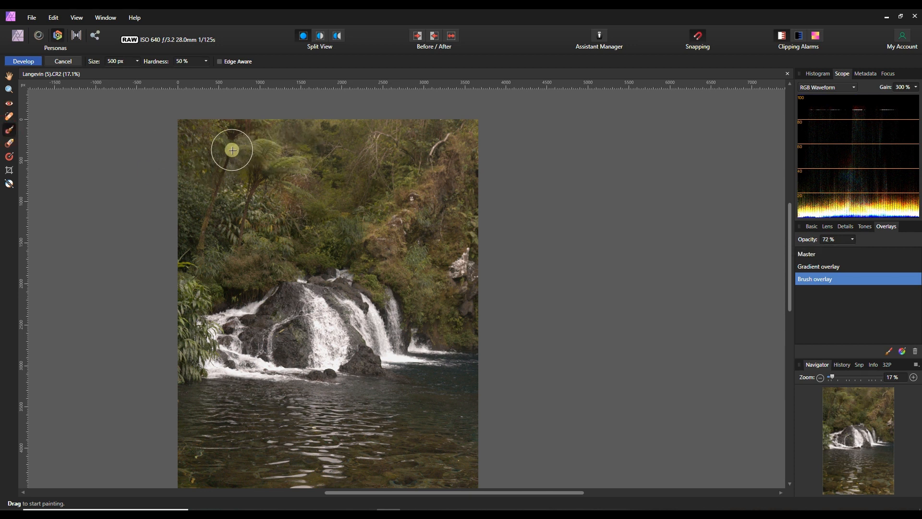
mouse_move(225, 136)
mouse_down()
mouse_move(279, 170)
mouse_move(248, 189)
mouse_up()
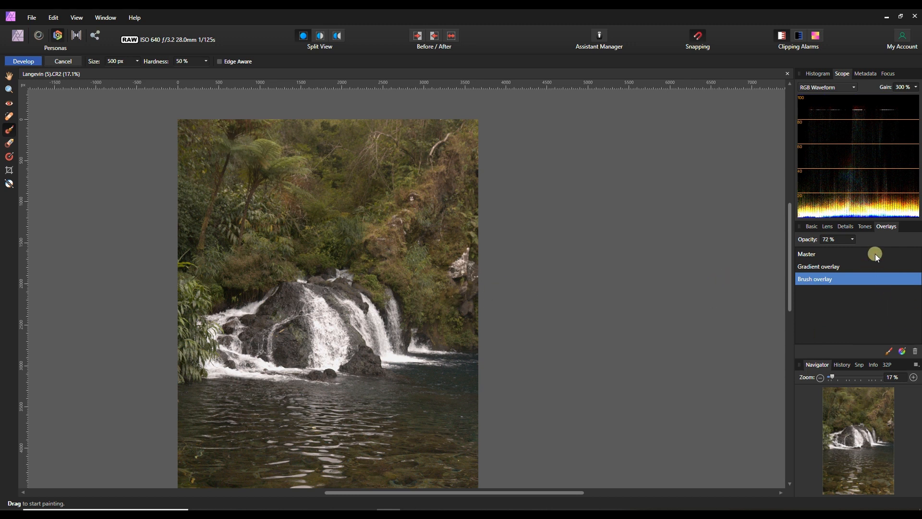
click(887, 351)
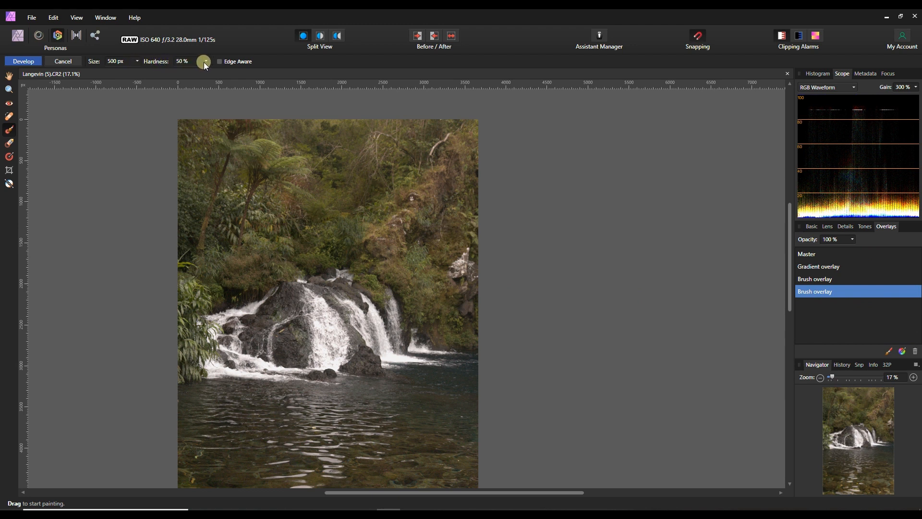
drag(204, 71, 186, 76)
click(87, 196)
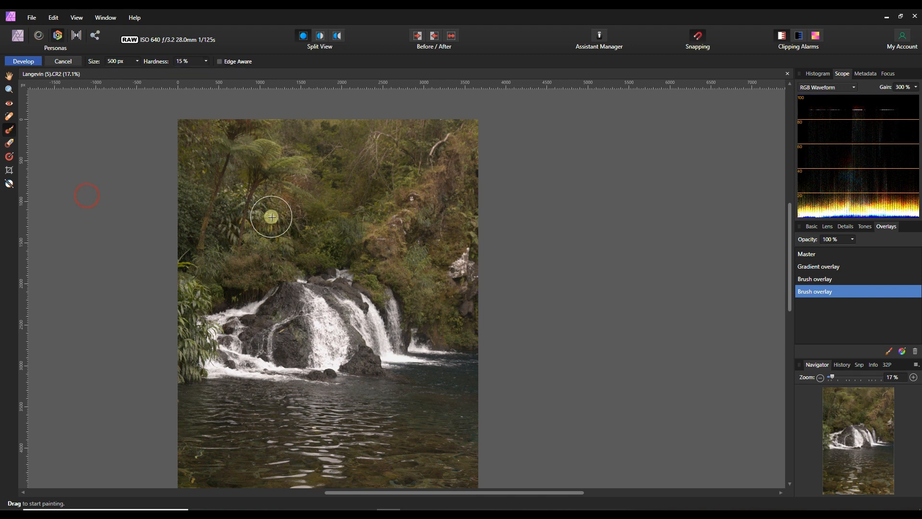
Paint the second brush overlay over the tree fern and the hillside right of the waterfall, lowering the brush Hardness to 7% after the first fern stroke.
drag(330, 352, 351, 335)
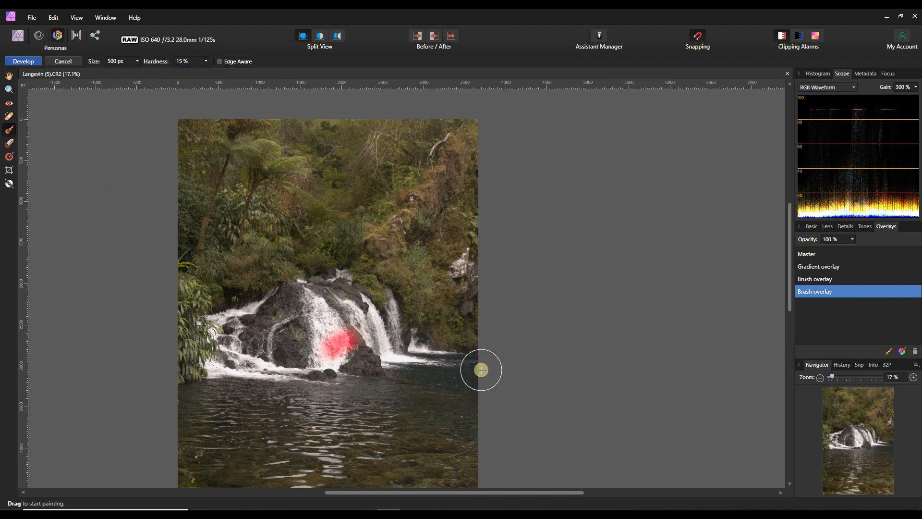
key(ctrl+z)
mouse_move(240, 150)
mouse_down()
mouse_move(270, 149)
mouse_move(270, 161)
mouse_move(243, 200)
mouse_move(235, 257)
mouse_up()
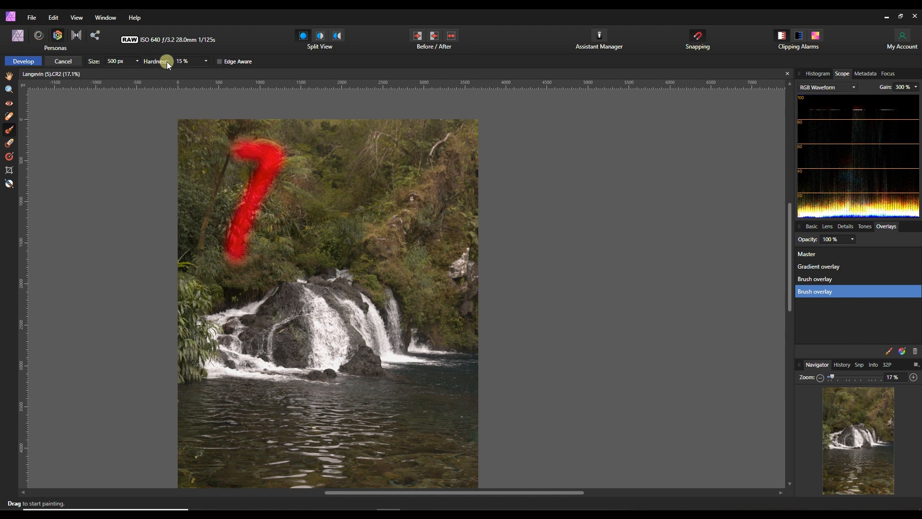
click(208, 61)
drag(205, 71, 203, 75)
mouse_move(212, 165)
mouse_down()
mouse_move(227, 150)
mouse_move(234, 202)
mouse_move(248, 159)
mouse_move(226, 250)
mouse_up()
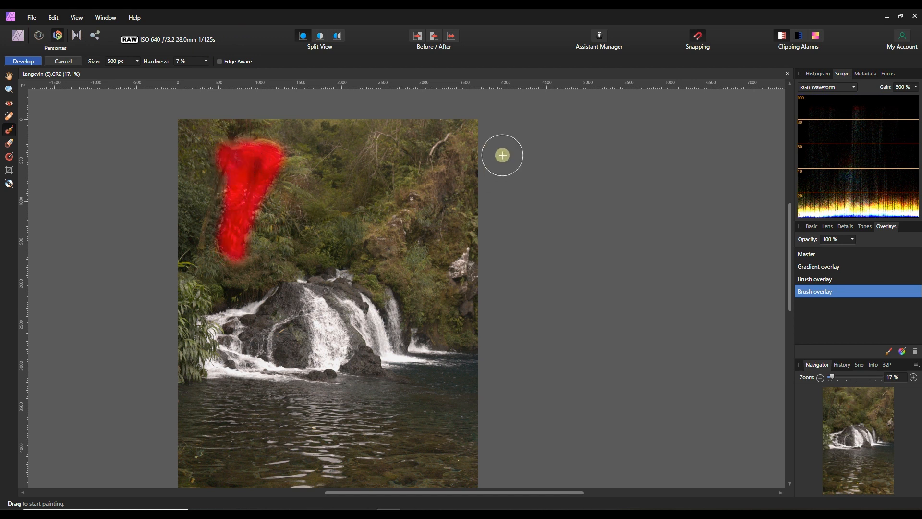
mouse_move(480, 134)
mouse_down()
mouse_move(383, 243)
mouse_move(396, 280)
mouse_move(500, 365)
mouse_up()
mouse_move(471, 172)
mouse_down()
mouse_move(424, 216)
mouse_move(425, 260)
mouse_move(487, 341)
mouse_move(409, 264)
mouse_move(472, 181)
mouse_move(439, 237)
mouse_move(488, 301)
mouse_move(473, 236)
mouse_move(485, 209)
mouse_move(453, 223)
mouse_up()
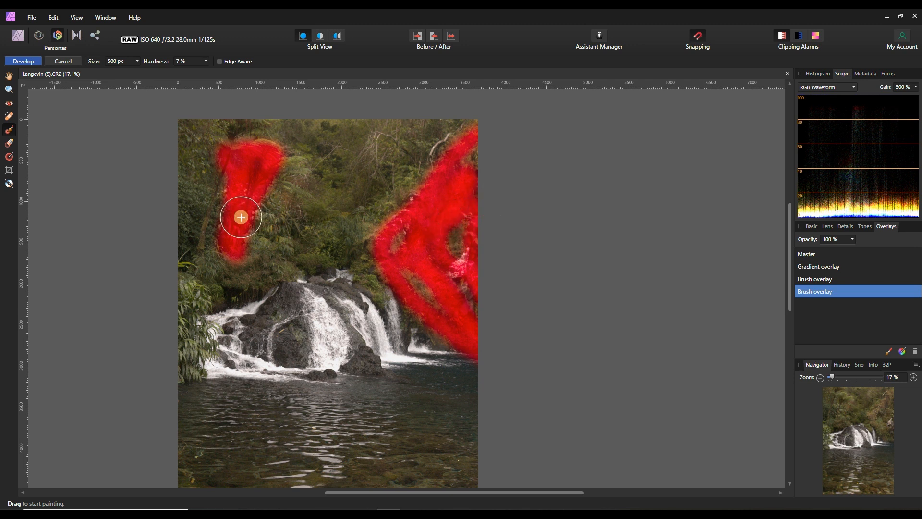
Set the second brush overlay's Vibrance to 21%, Exposure to 0.918 and Blackpoint to 5%.
click(809, 227)
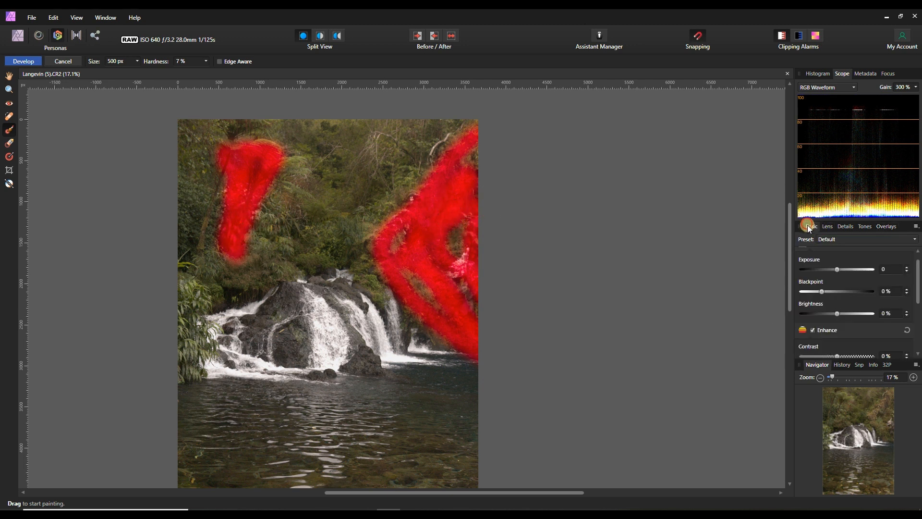
scroll(841, 339, down, 1)
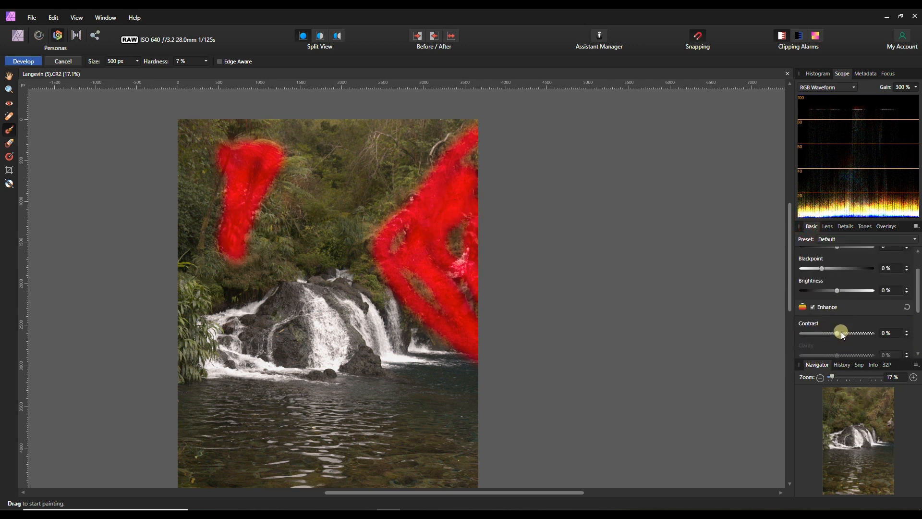
scroll(847, 302, down, 2)
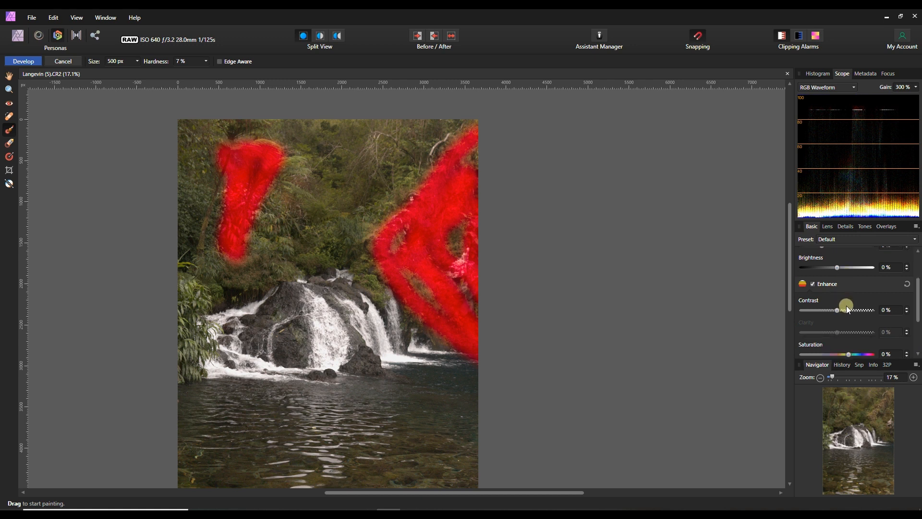
drag(840, 353, 846, 350)
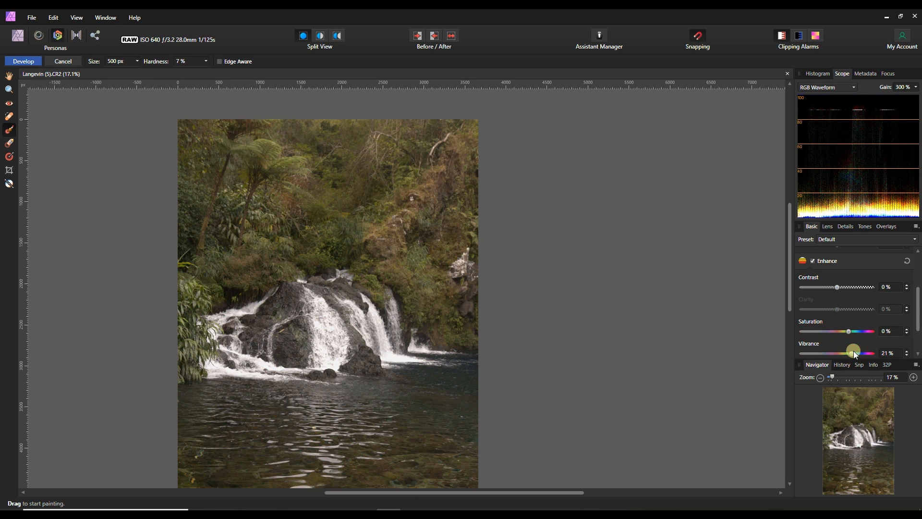
scroll(853, 341, up, 4)
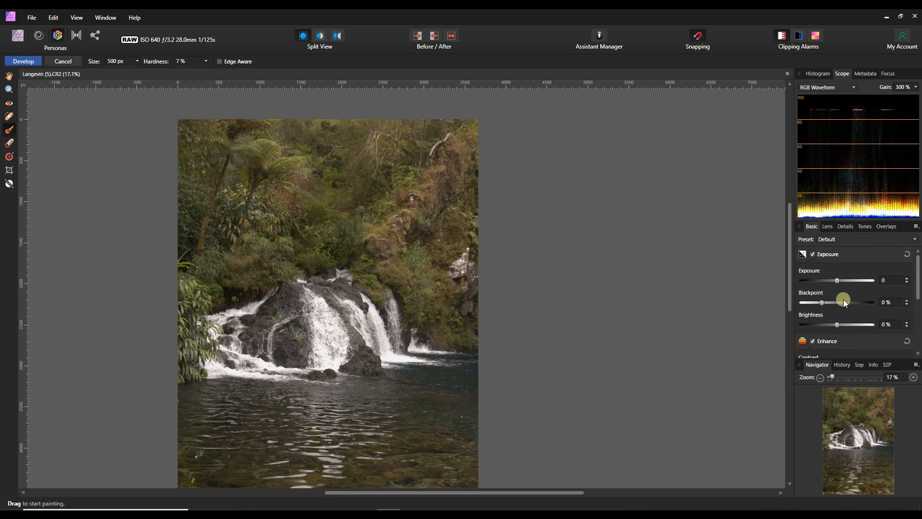
click(844, 280)
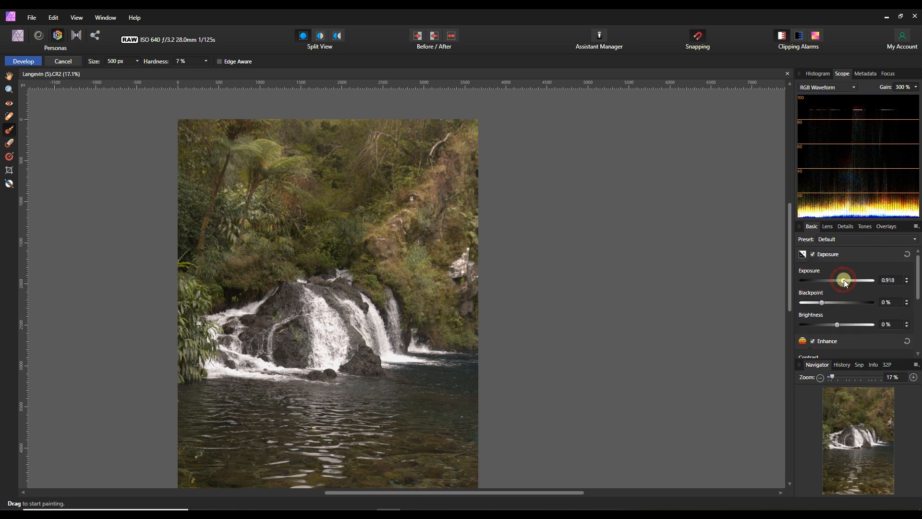
click(839, 325)
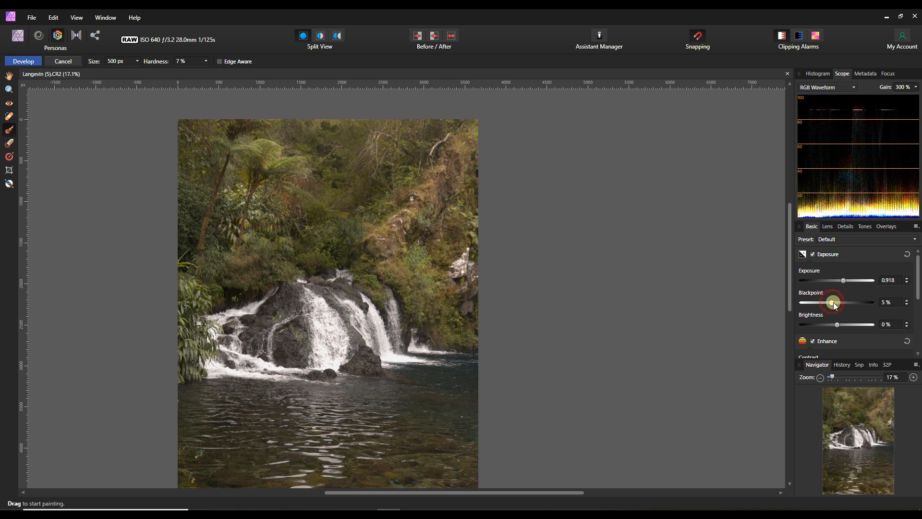
scroll(838, 305, down, 6)
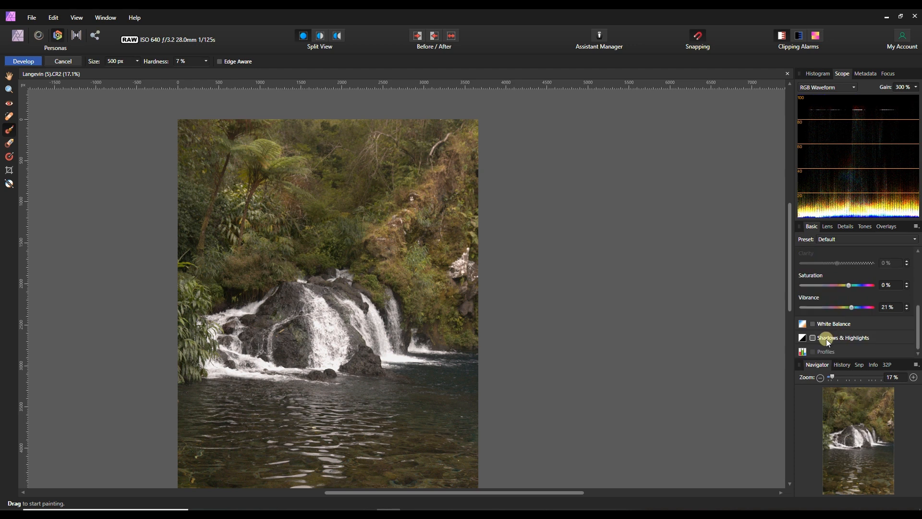
Develop the raw photo and duplicate the resulting Background layer.
mouse_move(879, 450)
mouse_down()
mouse_move(866, 428)
mouse_move(866, 447)
mouse_up()
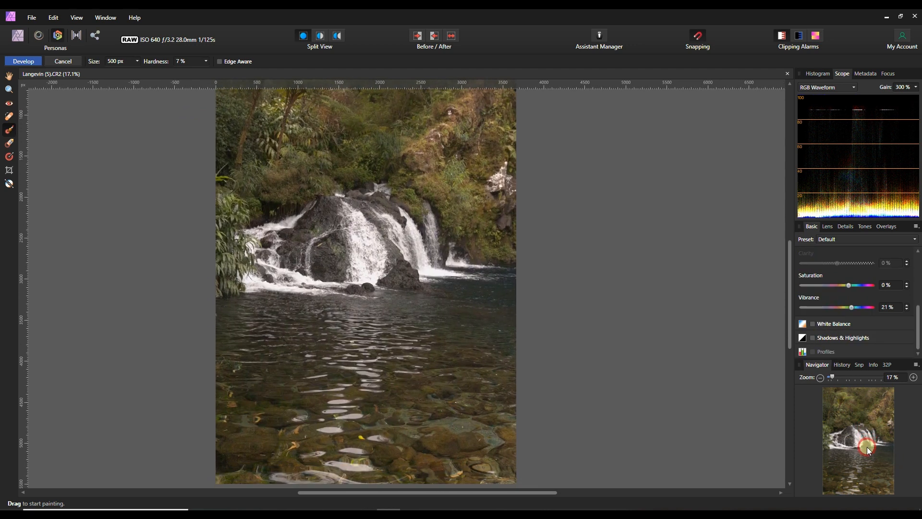
click(32, 62)
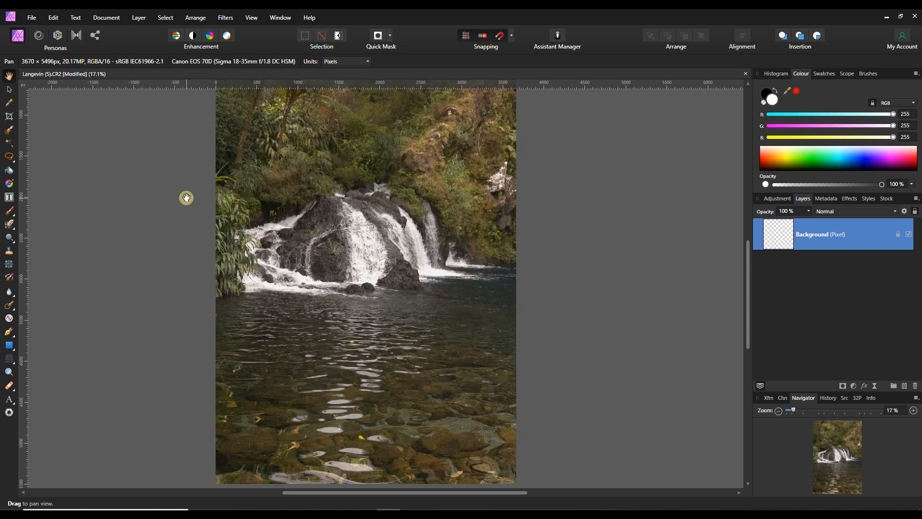
scroll(319, 256, down, 1)
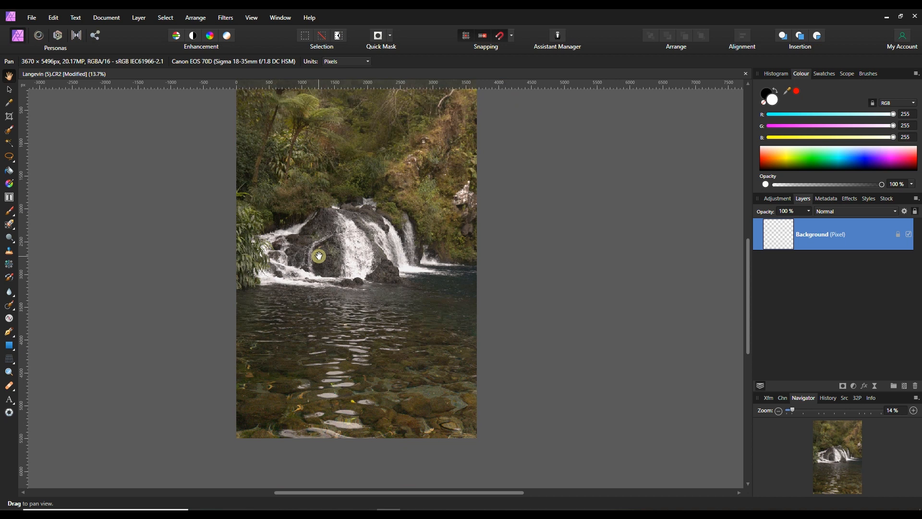
drag(348, 225, 346, 264)
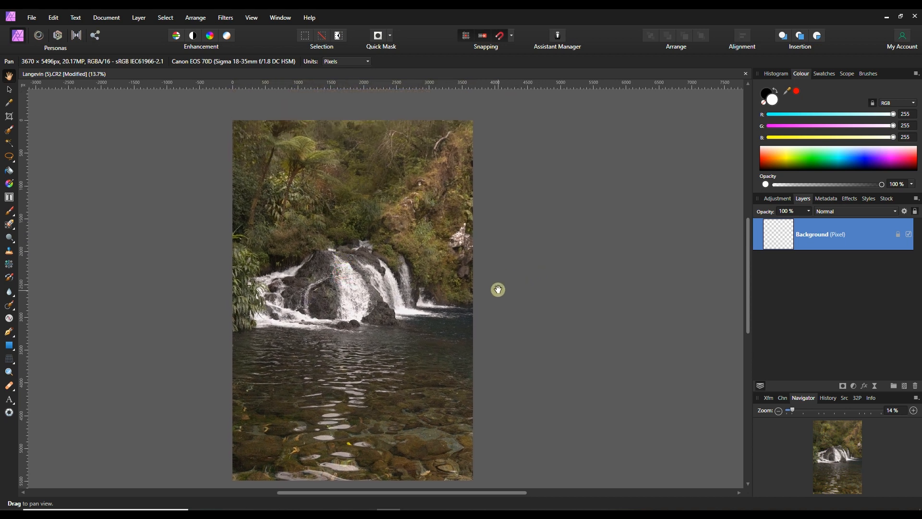
right_click(772, 234)
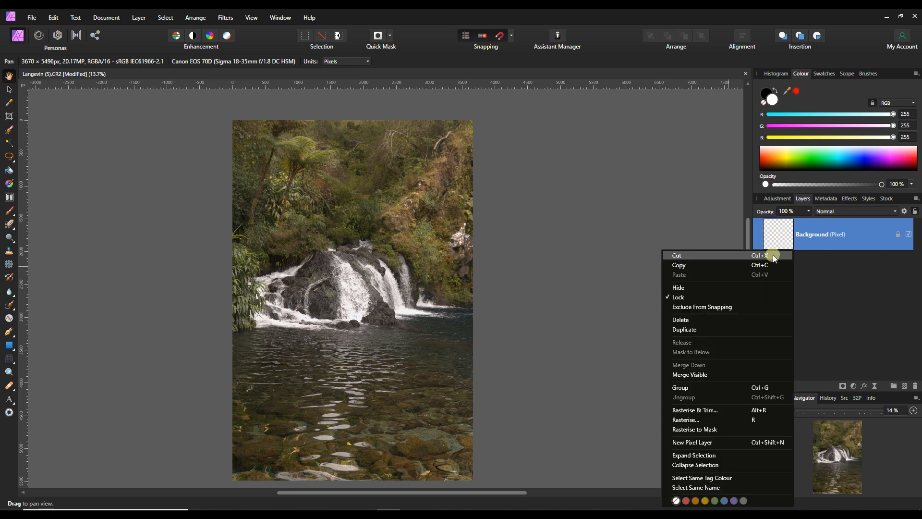
click(687, 330)
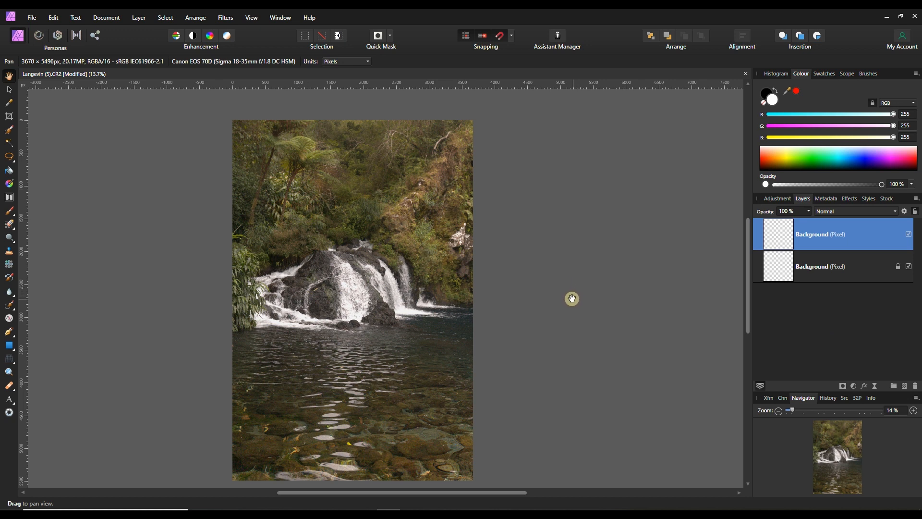
Show the histogram and add an HSL adjustment above the duplicated Background layer.
mouse_move(376, 309)
mouse_down()
mouse_move(379, 292)
mouse_move(383, 300)
mouse_up()
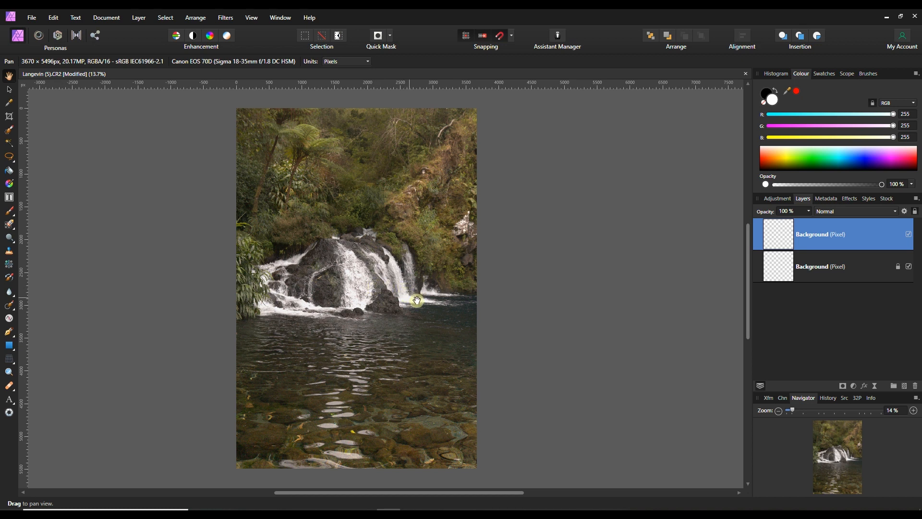
click(854, 387)
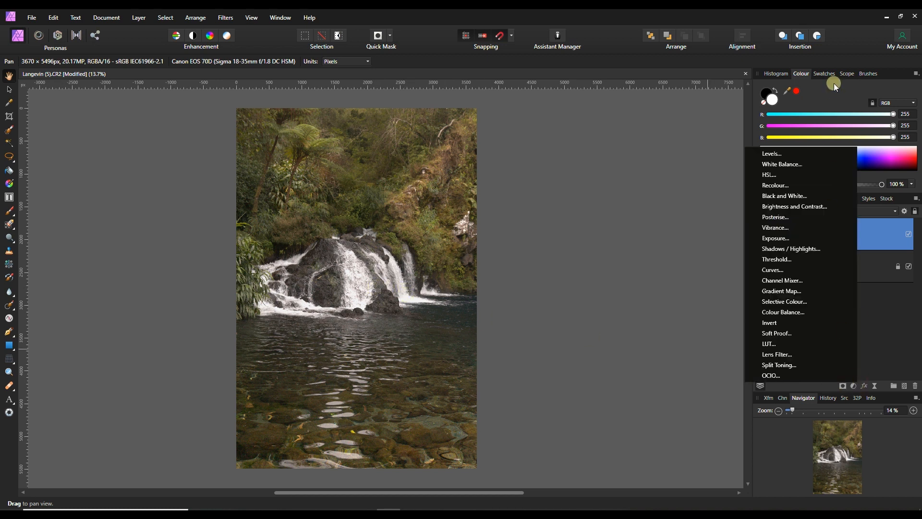
click(774, 71)
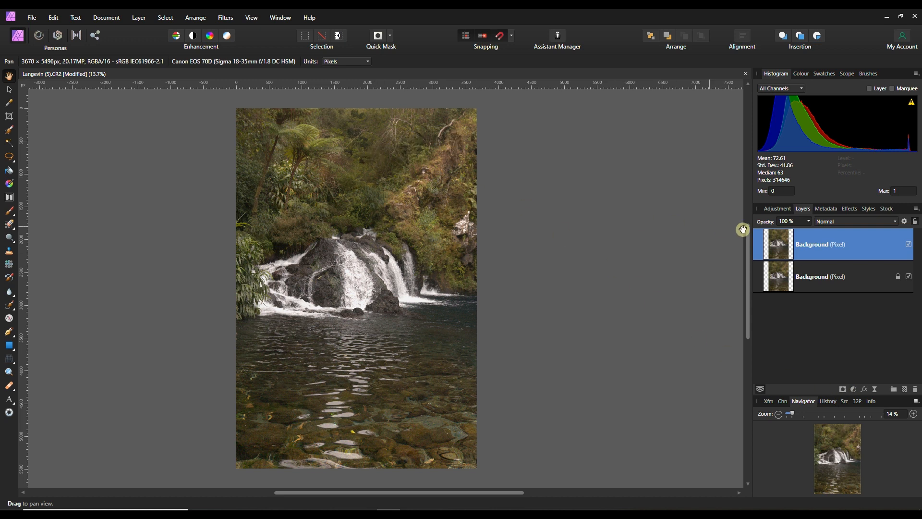
click(853, 390)
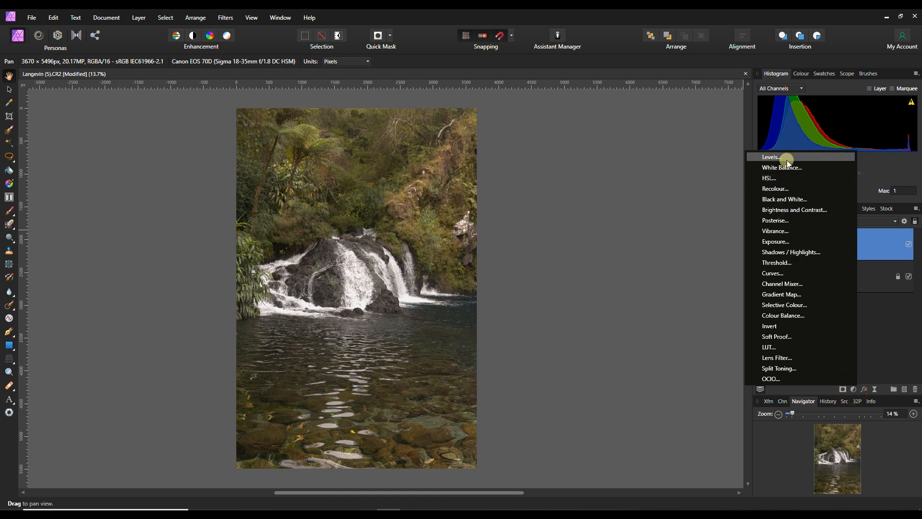
click(782, 177)
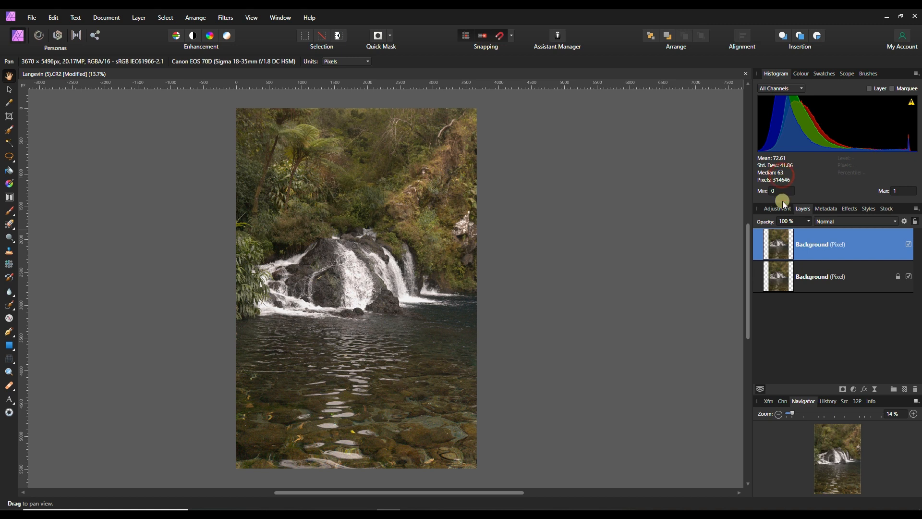
Resample the HSL green range from the tree fern and set its Hue Shift to -13.7° and Saturation Shift to 17%.
click(631, 398)
click(707, 392)
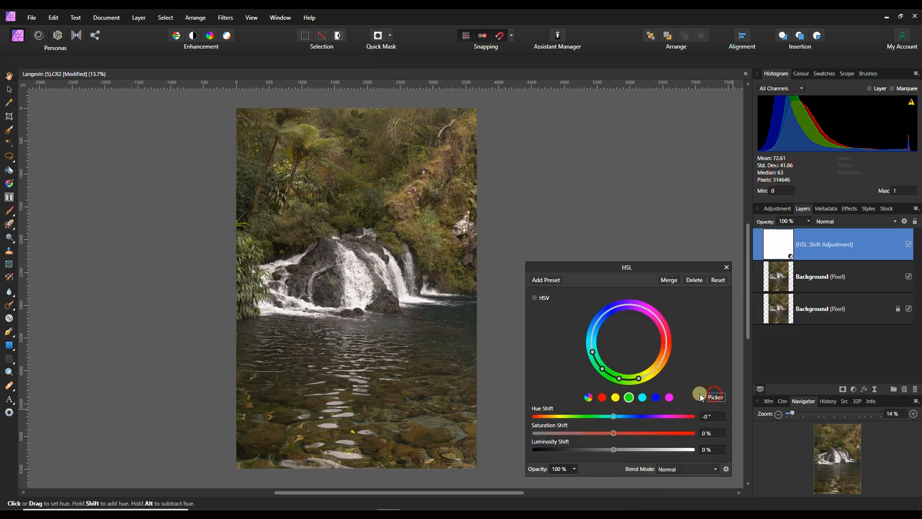
click(309, 130)
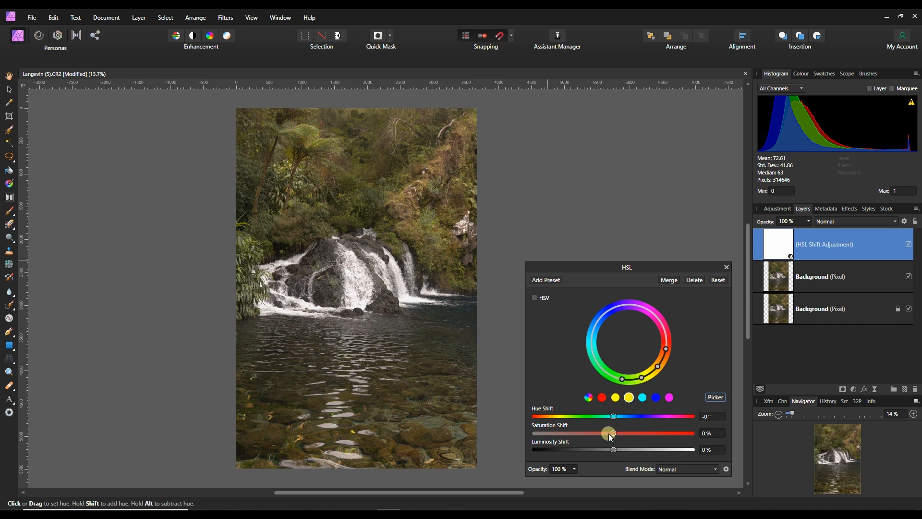
drag(612, 416, 625, 438)
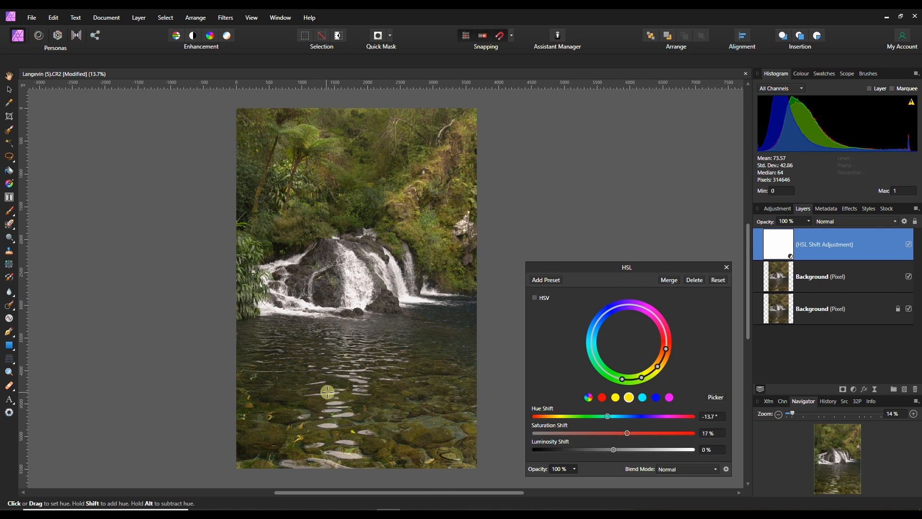
click(727, 268)
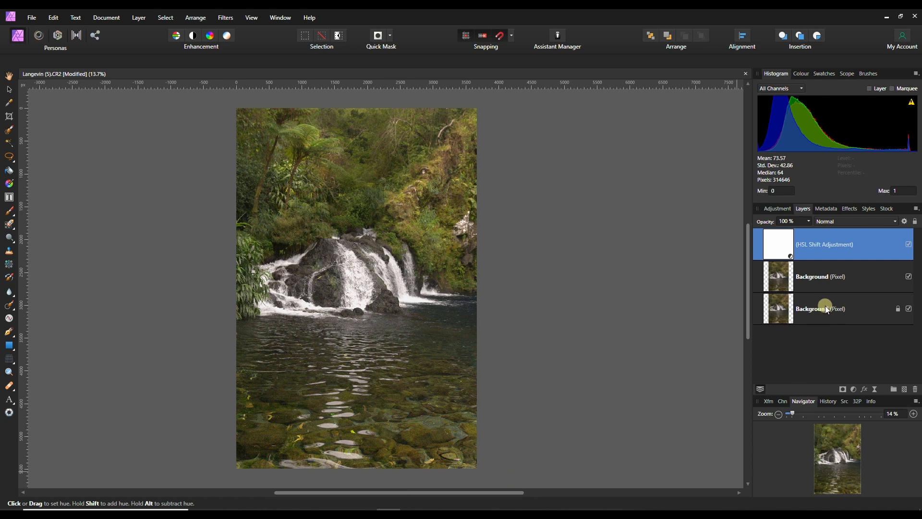
Add a second HSL adjustment above the first and give it a black mask.
click(854, 389)
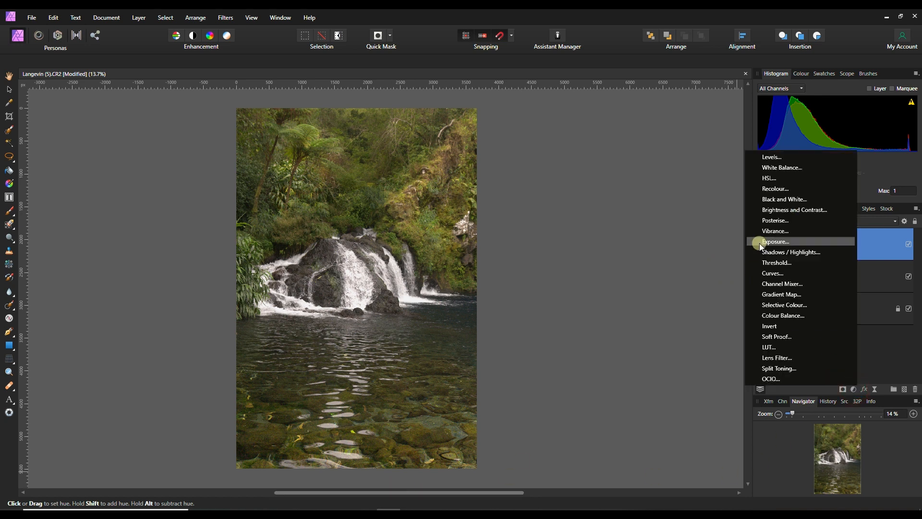
click(767, 179)
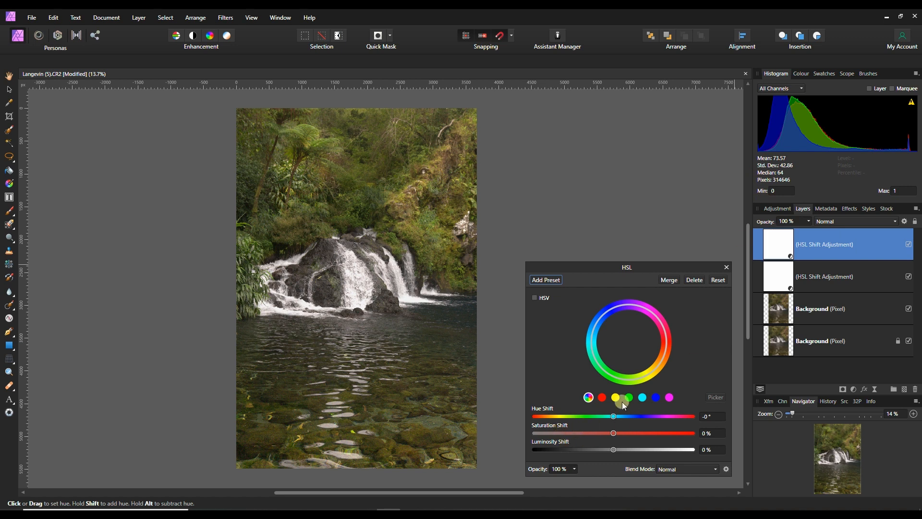
click(842, 390)
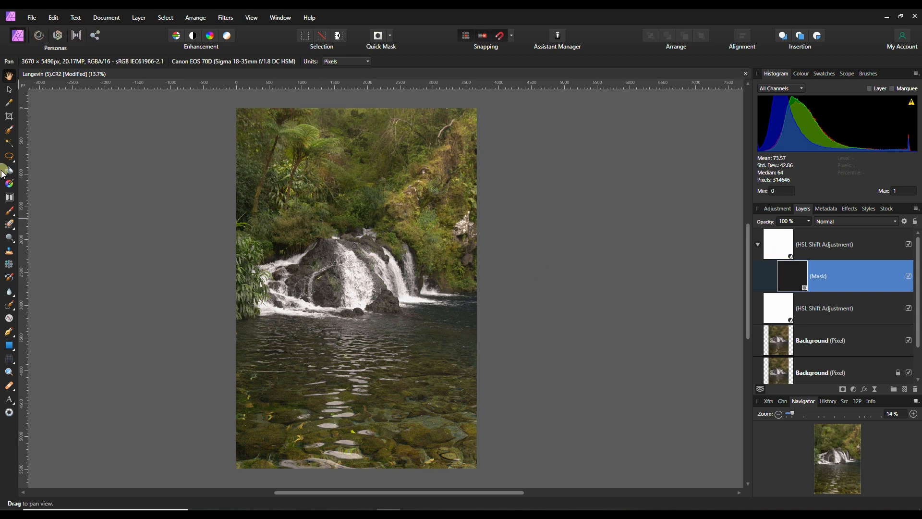
Draw a linear gradient on the HSL mask from the photo's bottom edge up to the waterfall rock, and reopen that HSL adjustment.
click(9, 184)
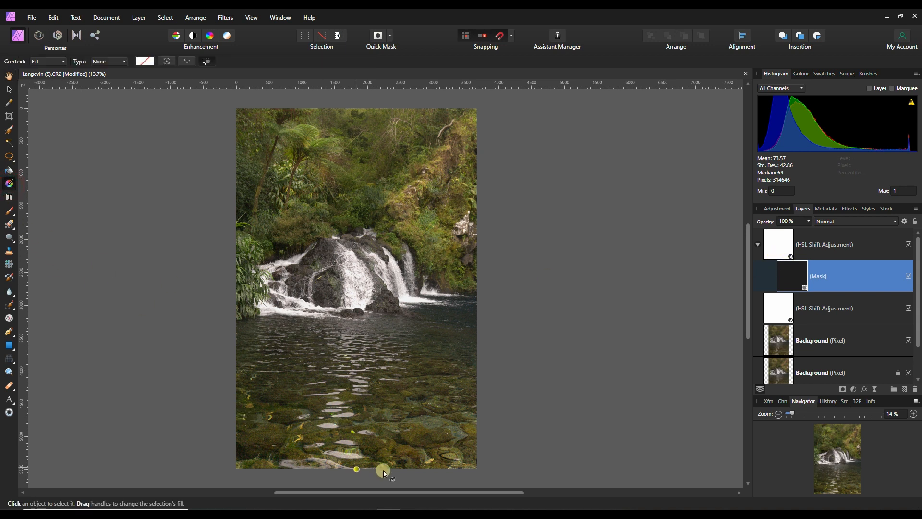
click(363, 468)
drag(364, 457, 363, 337)
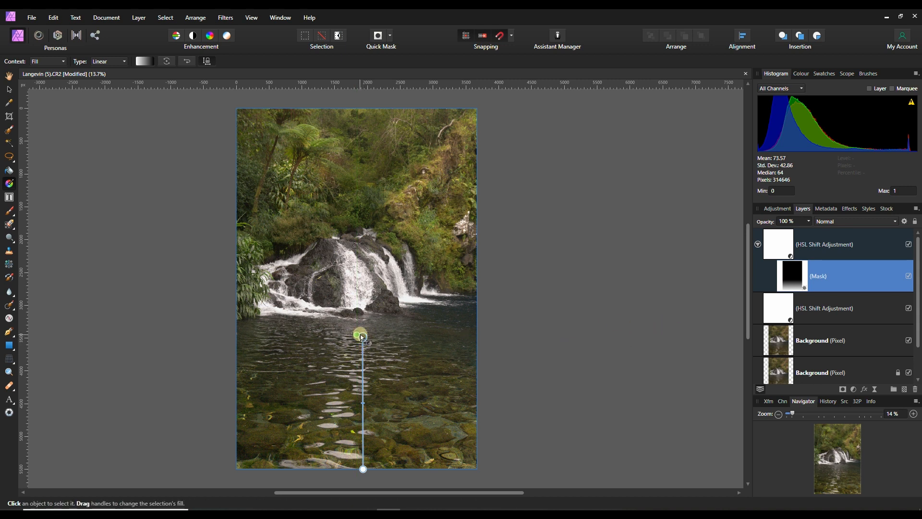
drag(362, 335, 334, 274)
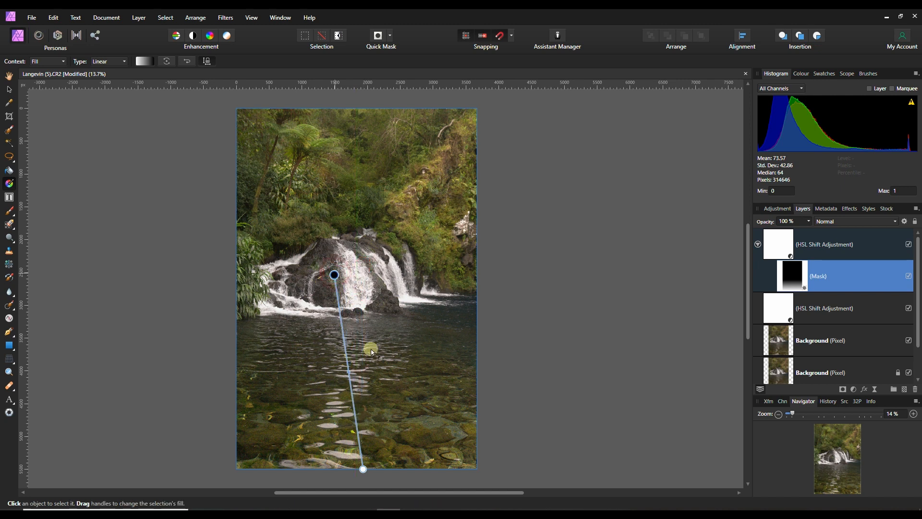
click(773, 246)
double_click(775, 249)
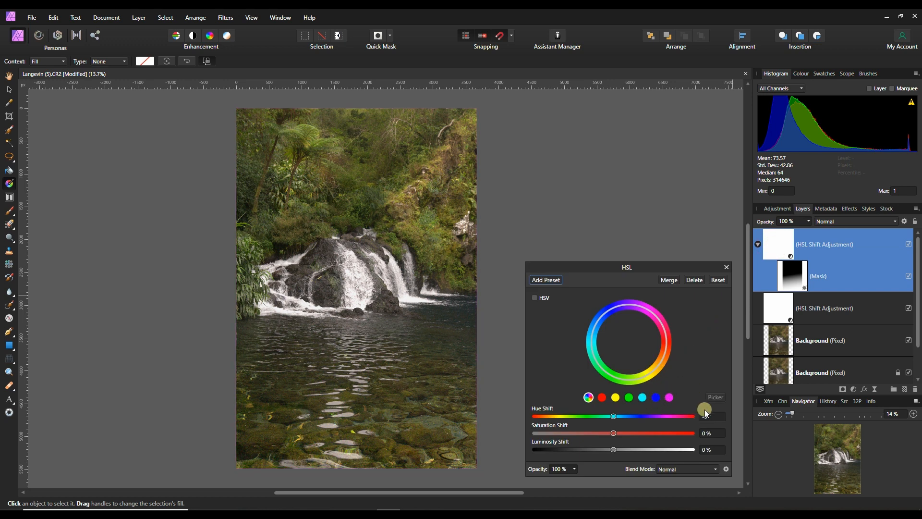
click(630, 396)
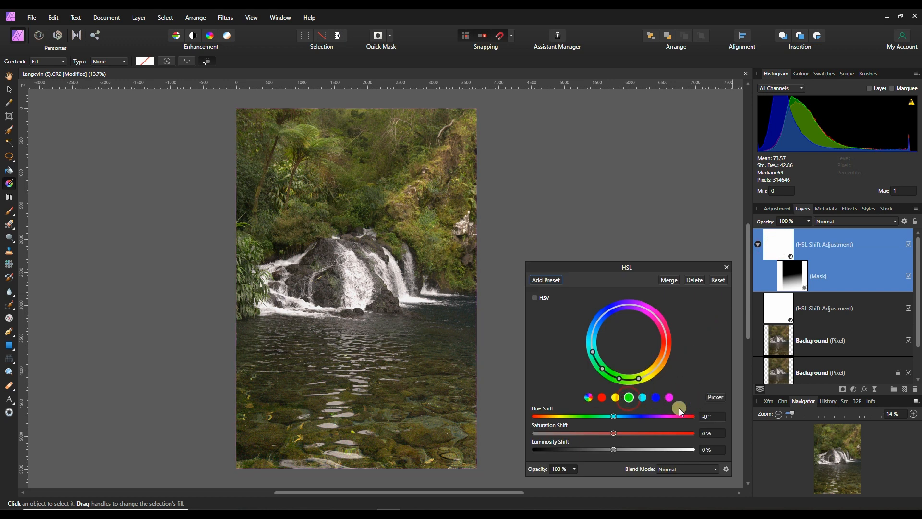
click(716, 399)
click(367, 431)
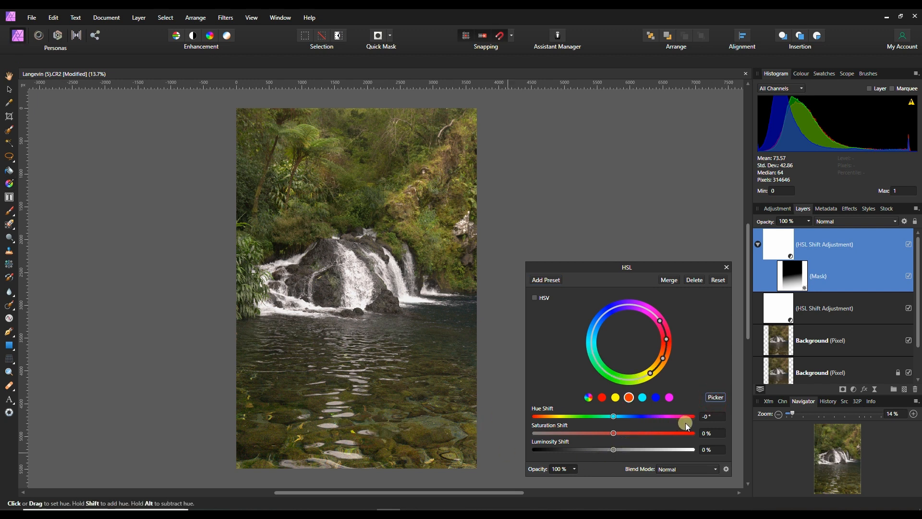
drag(613, 420, 648, 420)
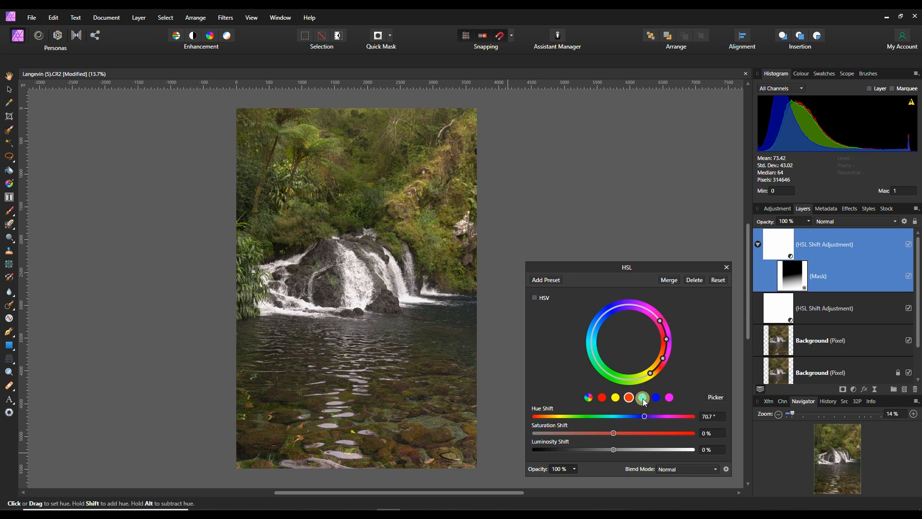
mouse_move(645, 417)
mouse_down()
mouse_move(682, 422)
mouse_move(621, 422)
mouse_move(686, 422)
mouse_move(644, 422)
mouse_up()
click(715, 397)
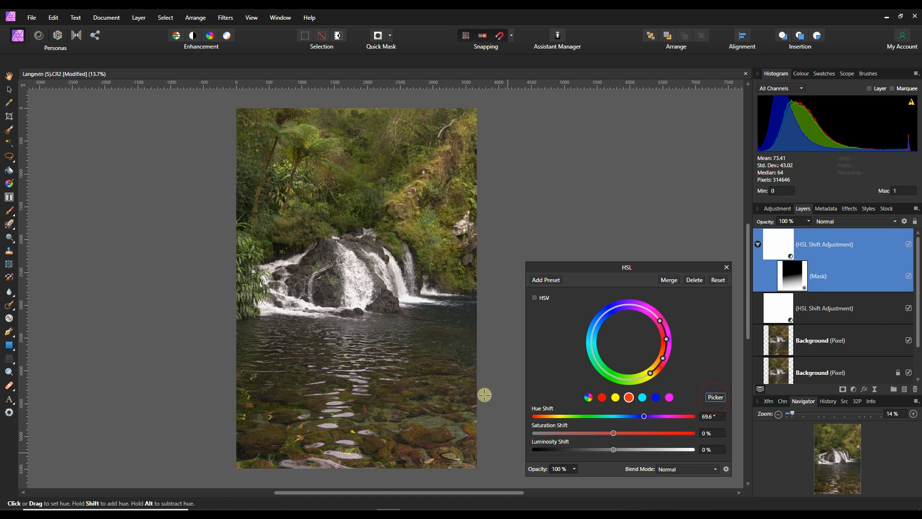
click(374, 422)
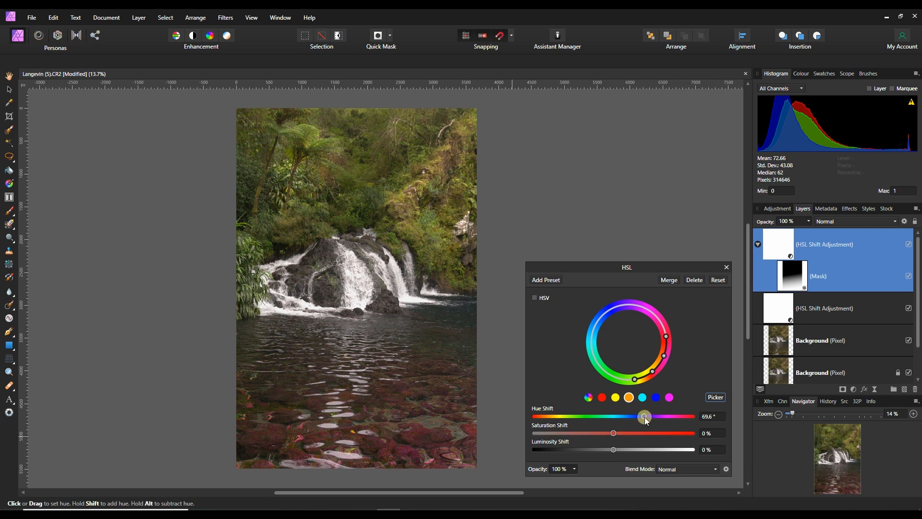
click(655, 397)
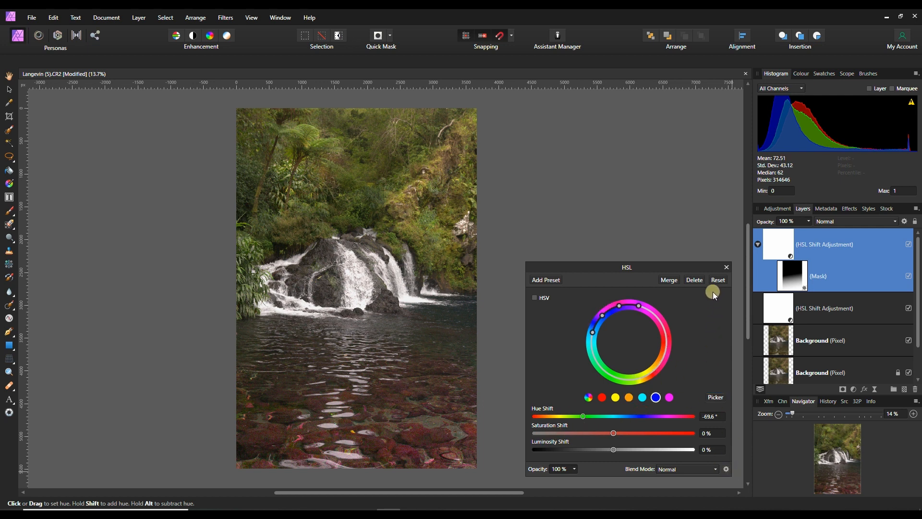
click(719, 280)
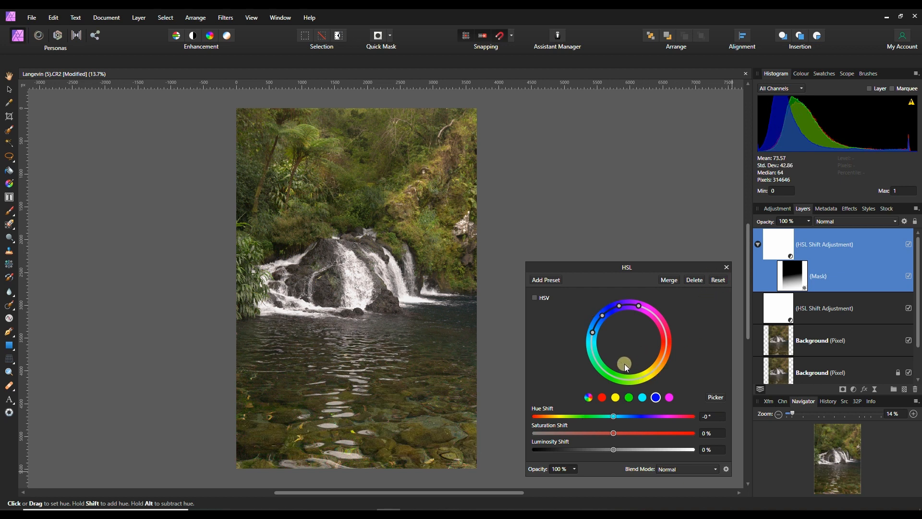
Set the masked HSL adjustment's green range to Hue Shift -132.1° and Saturation Shift 58%, with the Colour blend mode.
click(629, 397)
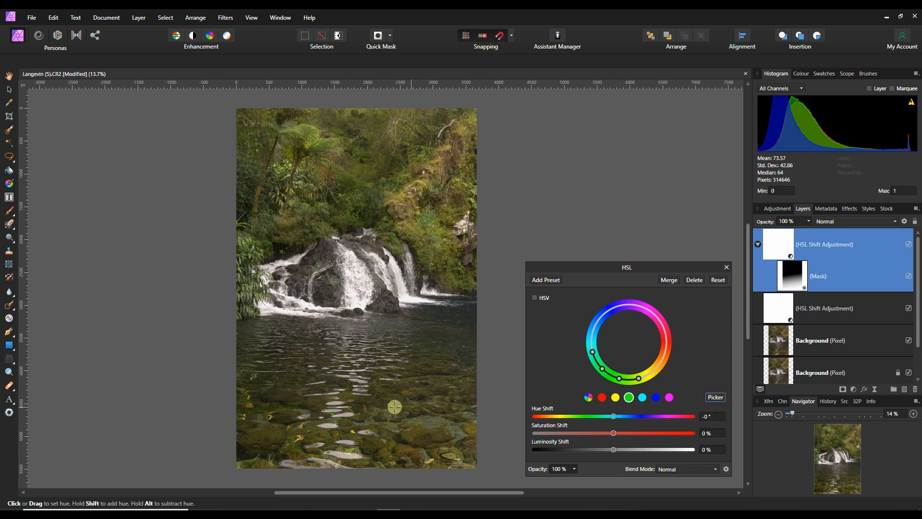
drag(613, 416, 556, 426)
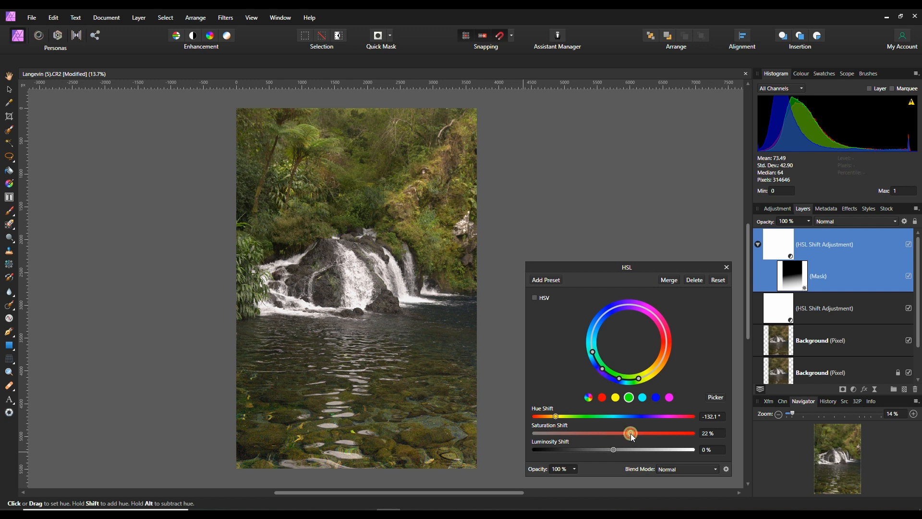
drag(645, 436, 661, 436)
click(682, 469)
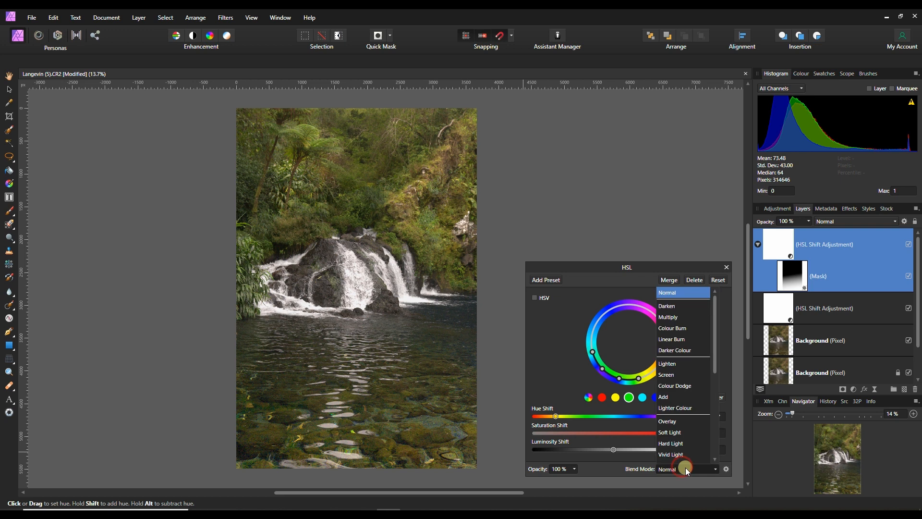
scroll(674, 402, down, 4)
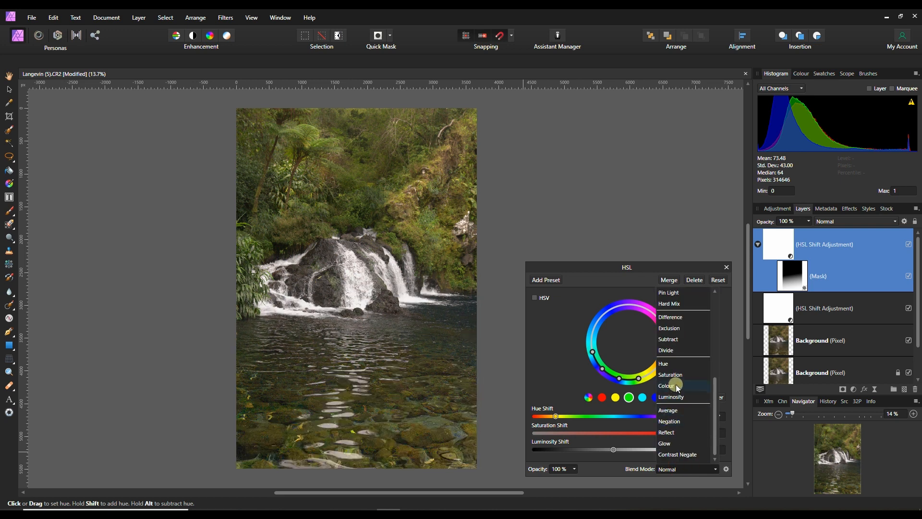
click(675, 387)
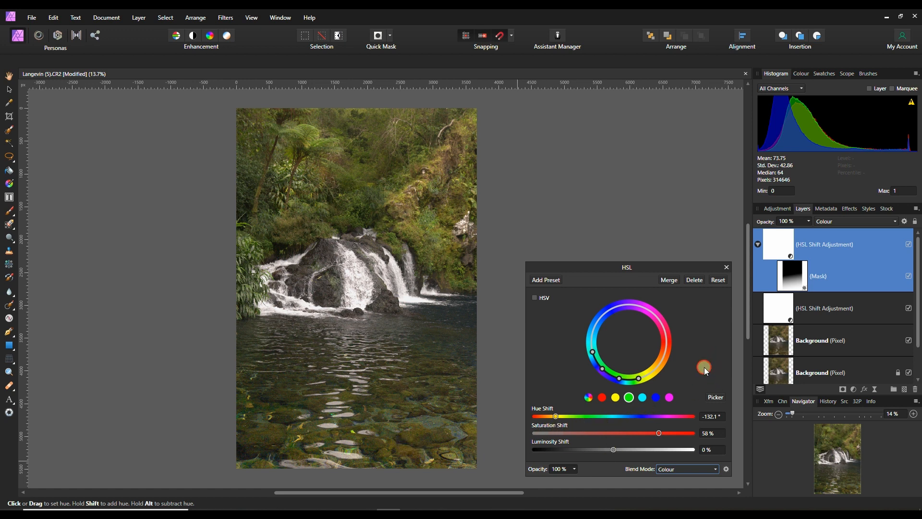
Set the cyan range's Hue Shift to -52.1° in the masked HSL adjustment.
click(643, 397)
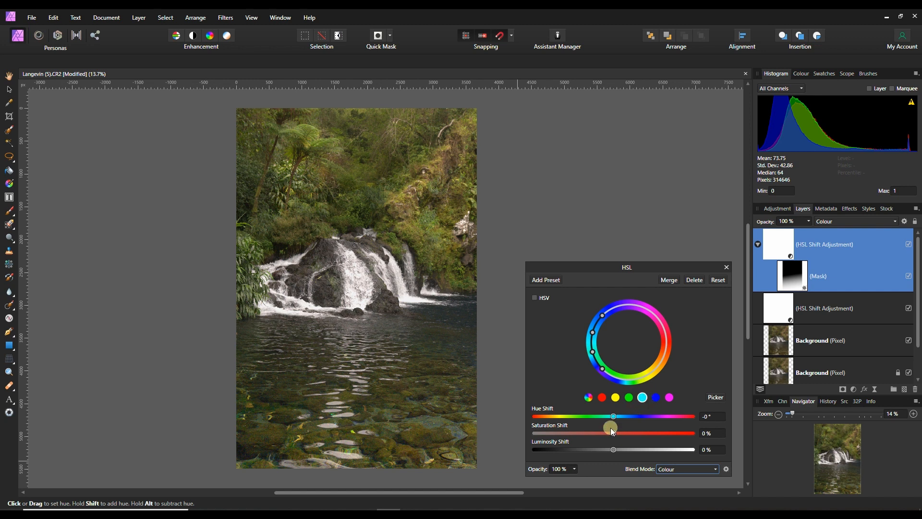
drag(616, 420, 665, 425)
drag(678, 424, 591, 422)
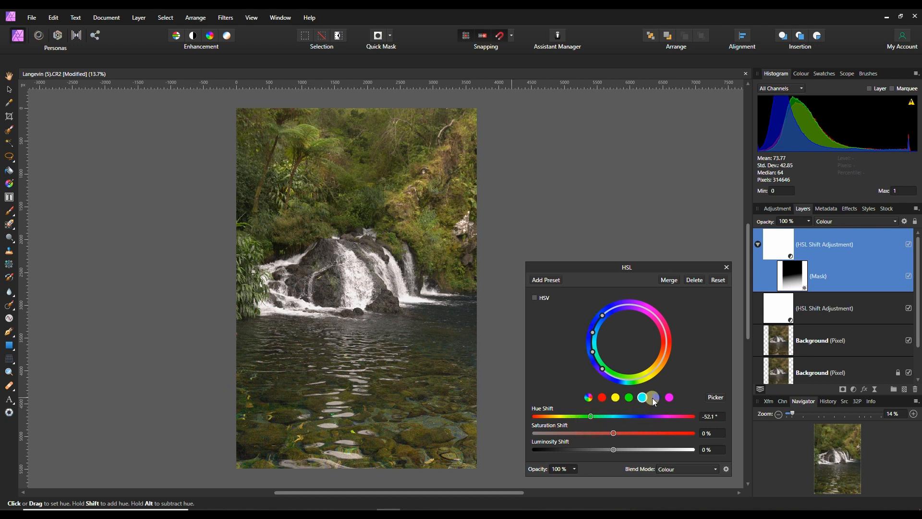
Set the red range's Hue Shift to 151.8°, Saturation Shift to 53% and Luminosity Shift to 49% in the masked HSL adjustment.
click(601, 398)
drag(614, 416, 656, 434)
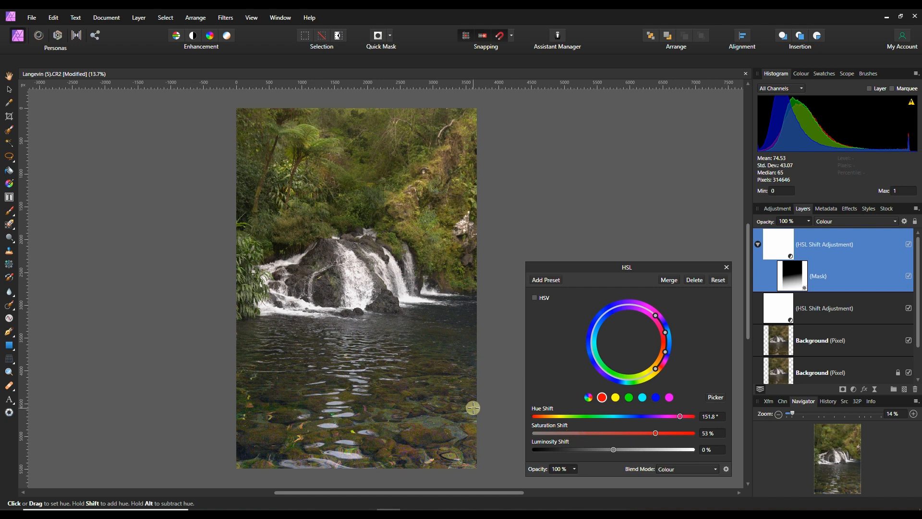
drag(616, 456, 649, 458)
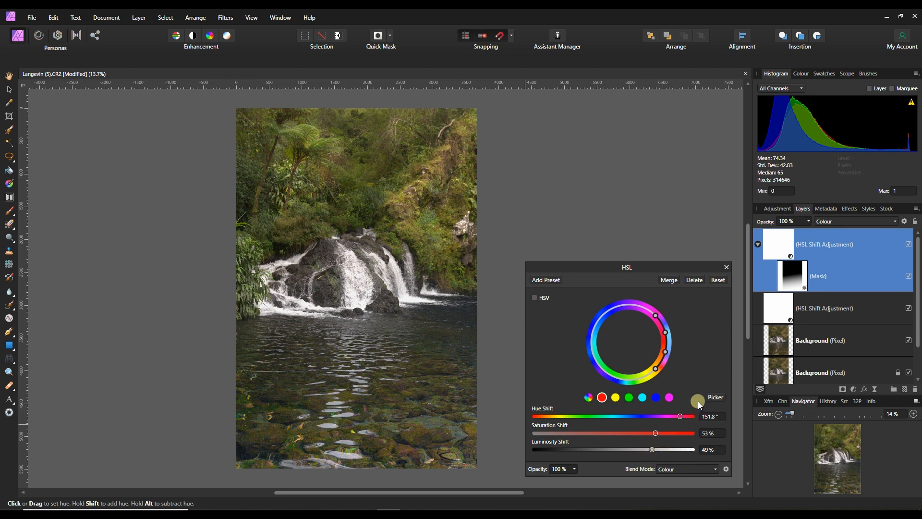
click(727, 267)
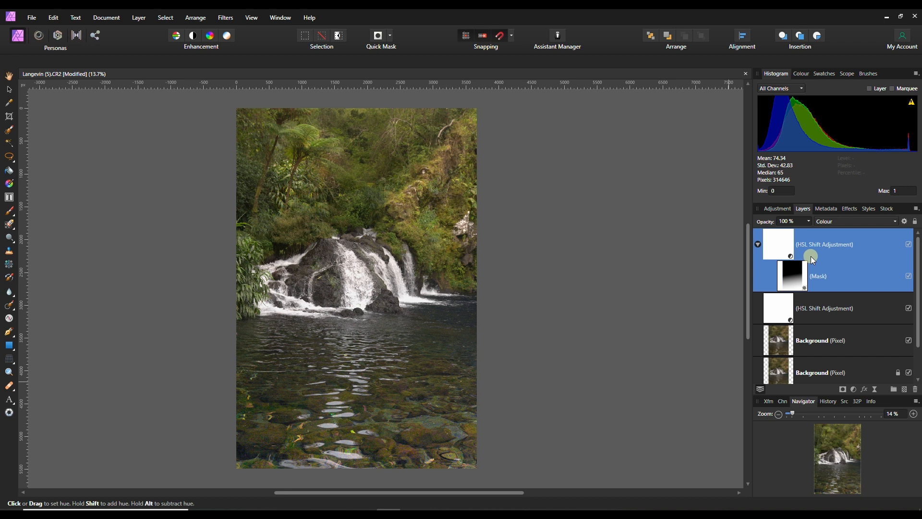
Add a masked Recolour adjustment, draw a linear gradient from the photo's bottom edge to just below the waterfall, and reopen the adjustment.
click(854, 390)
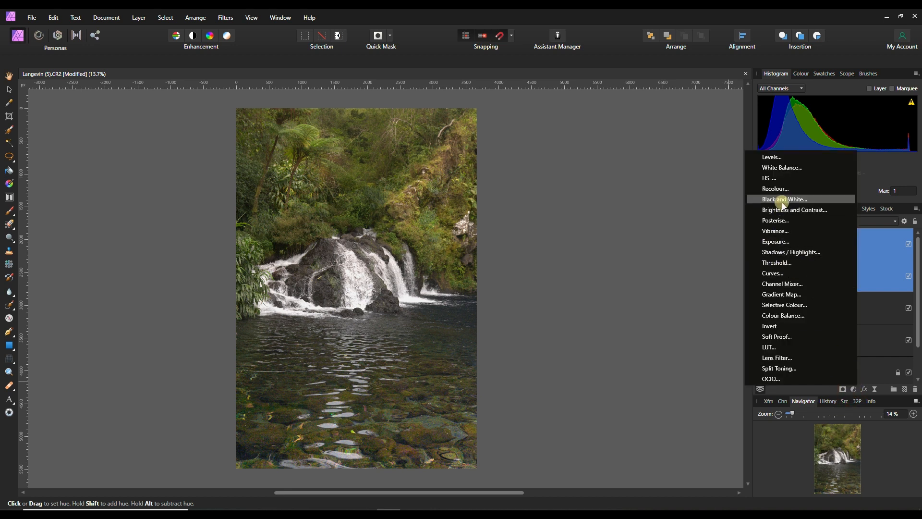
click(779, 187)
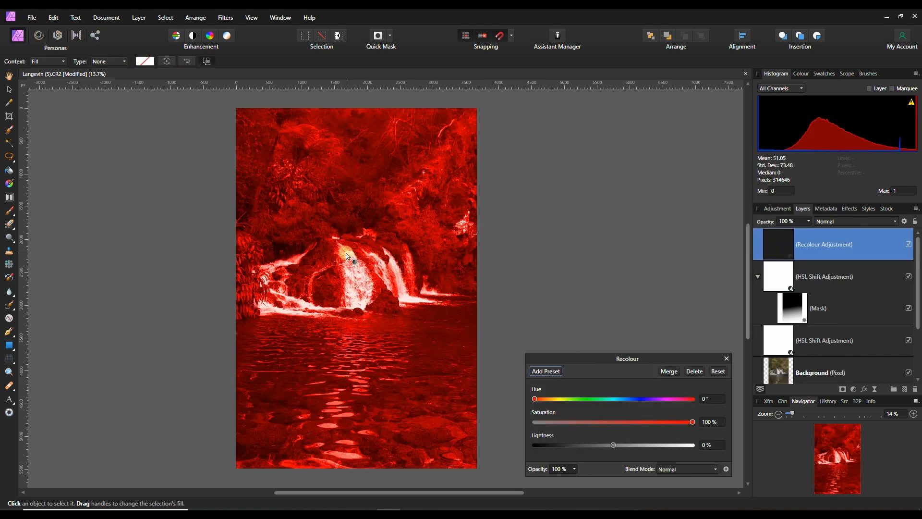
click(844, 389)
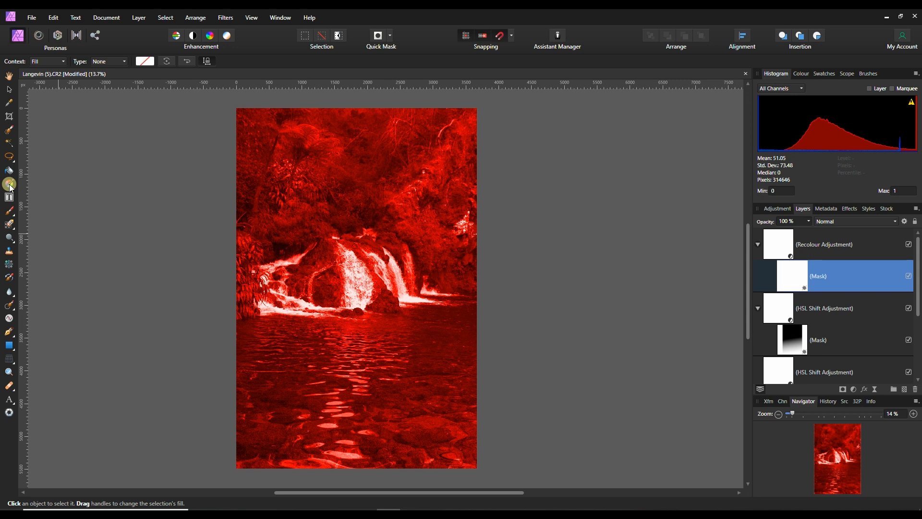
click(10, 185)
drag(355, 476, 356, 319)
double_click(835, 253)
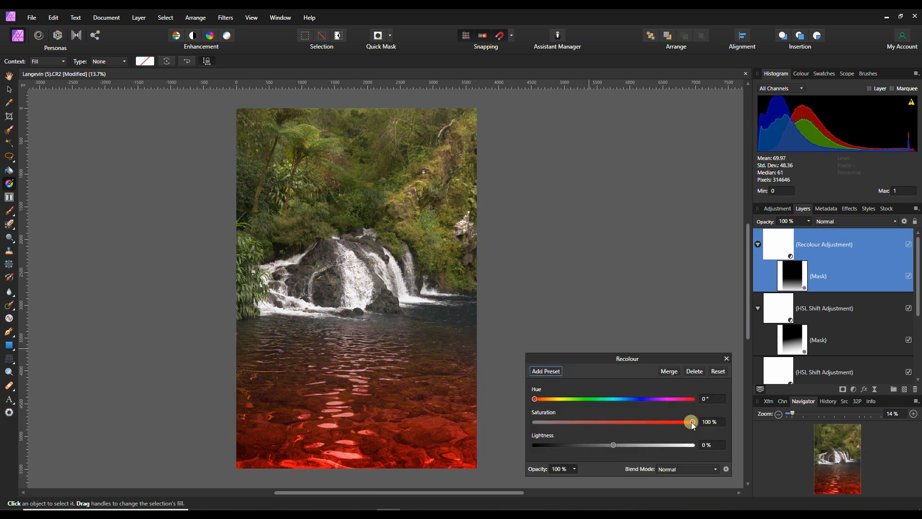
Set the Recolour adjustment's Saturation to 59%, Hue to 199.1° and Lightness to -5%.
drag(692, 425, 629, 429)
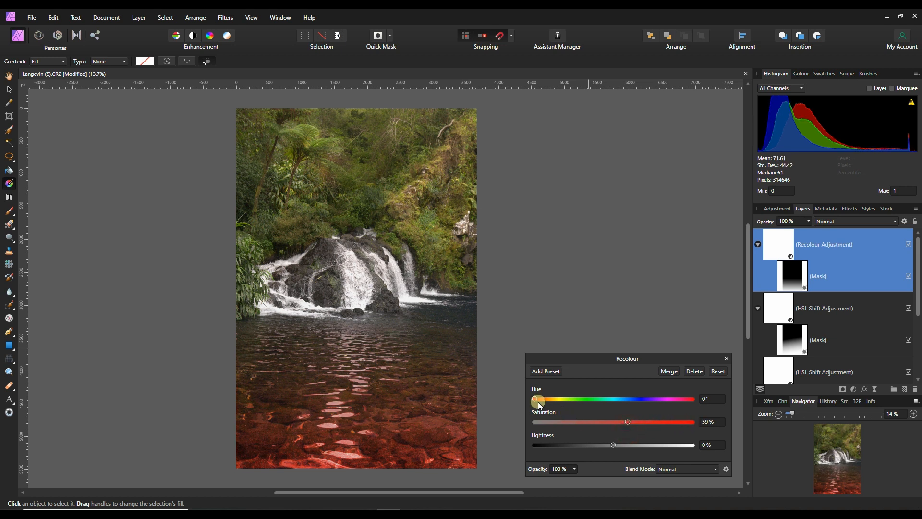
drag(536, 402, 625, 404)
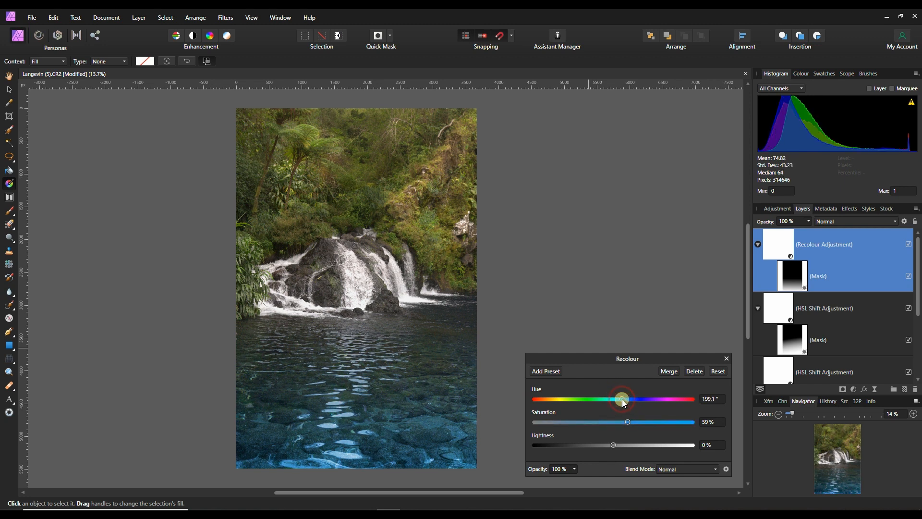
mouse_move(614, 445)
mouse_down()
mouse_move(625, 447)
mouse_move(610, 445)
mouse_up()
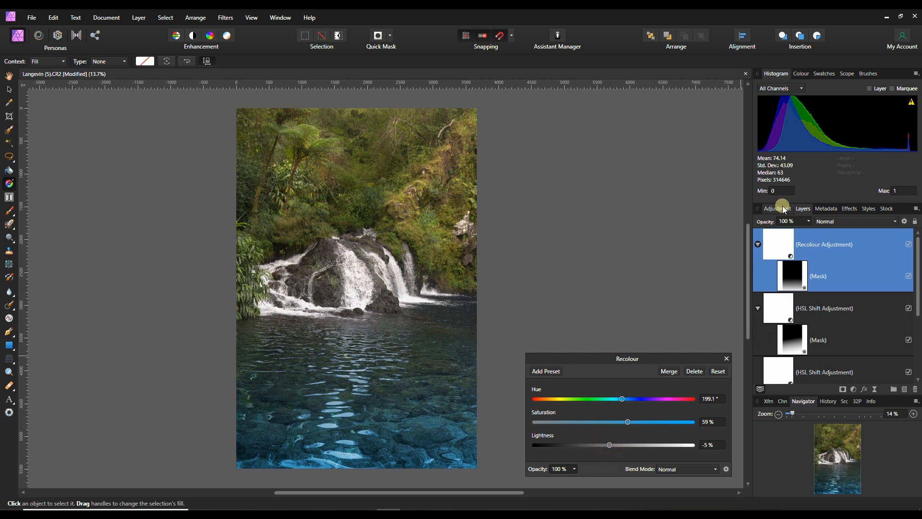
Set the Recolour adjustment's opacity to 32% and its blend mode to Lighten, and close its settings.
click(809, 221)
drag(812, 233, 766, 246)
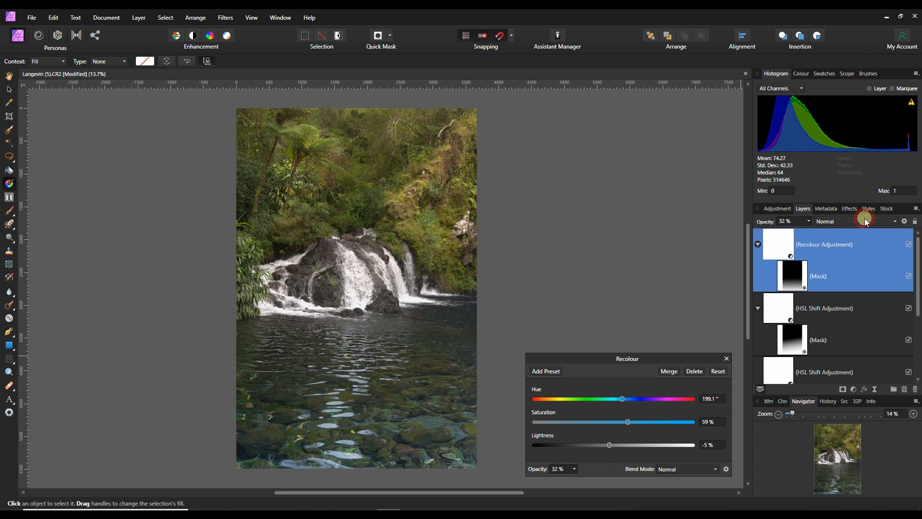
click(865, 221)
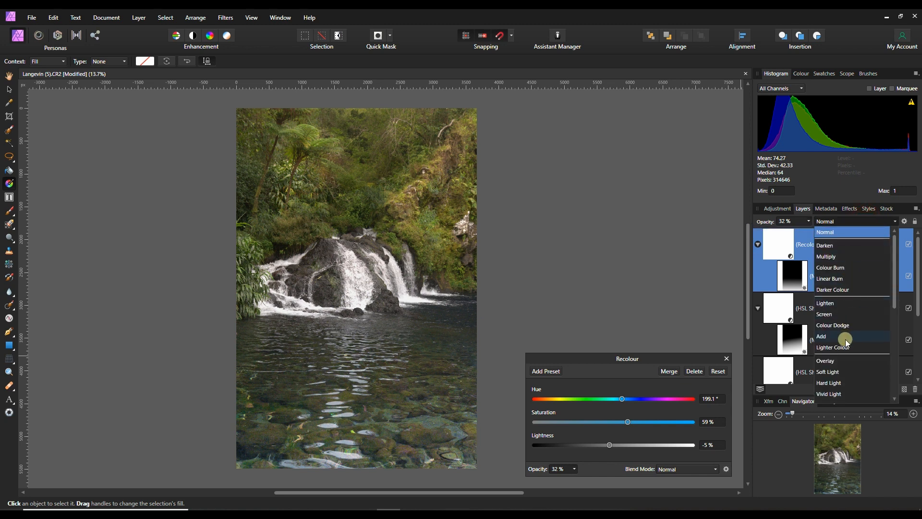
click(827, 303)
click(727, 359)
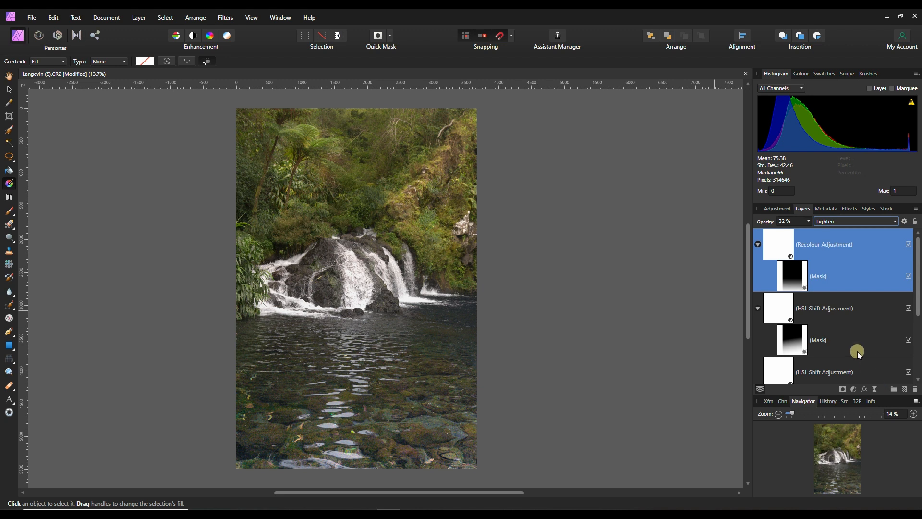
Add a live Diffuse Glow filter with the Overlay blend mode and move it above the Recolour adjustment.
click(874, 389)
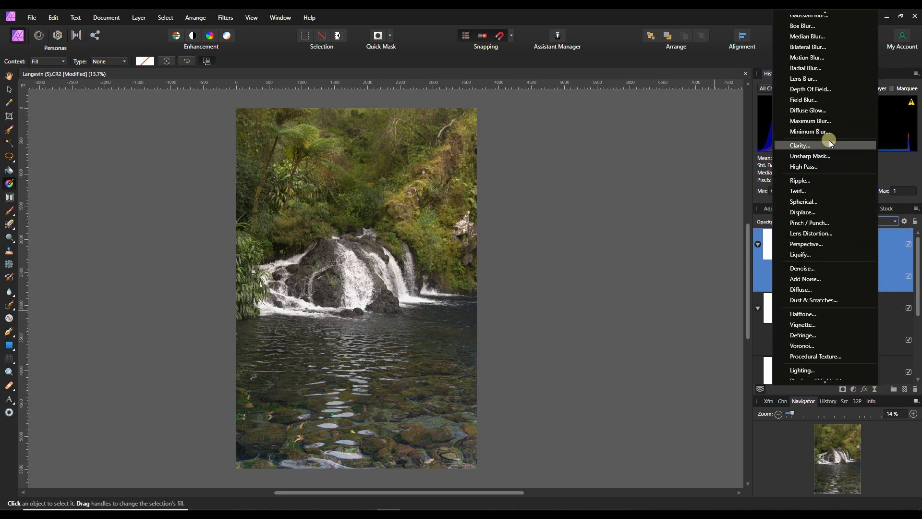
click(826, 113)
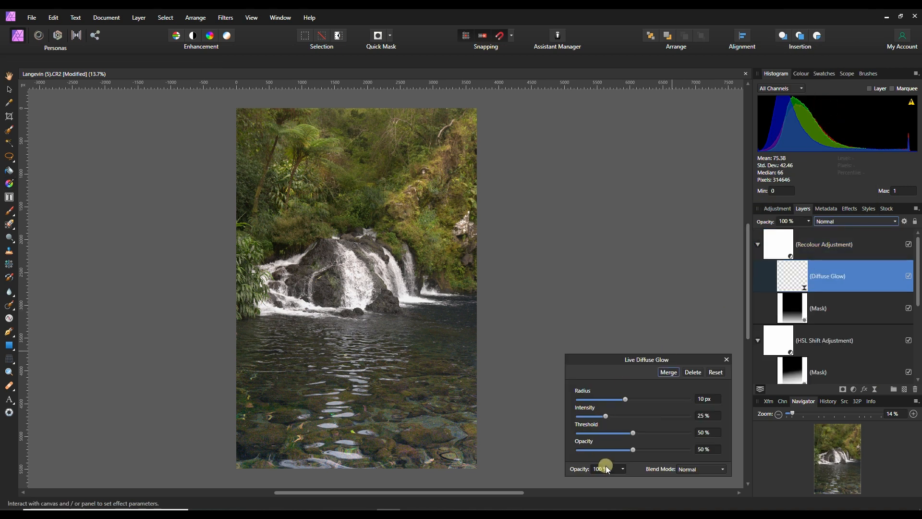
click(699, 469)
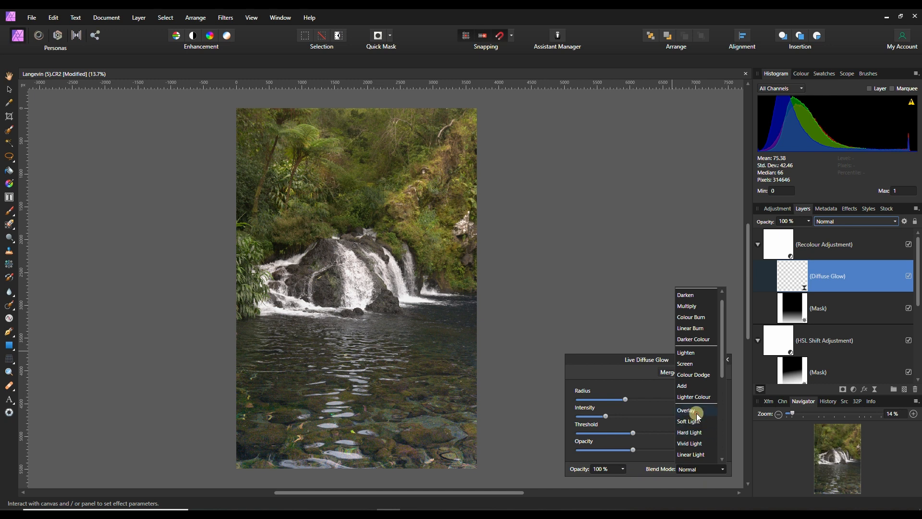
click(697, 413)
drag(786, 259, 803, 229)
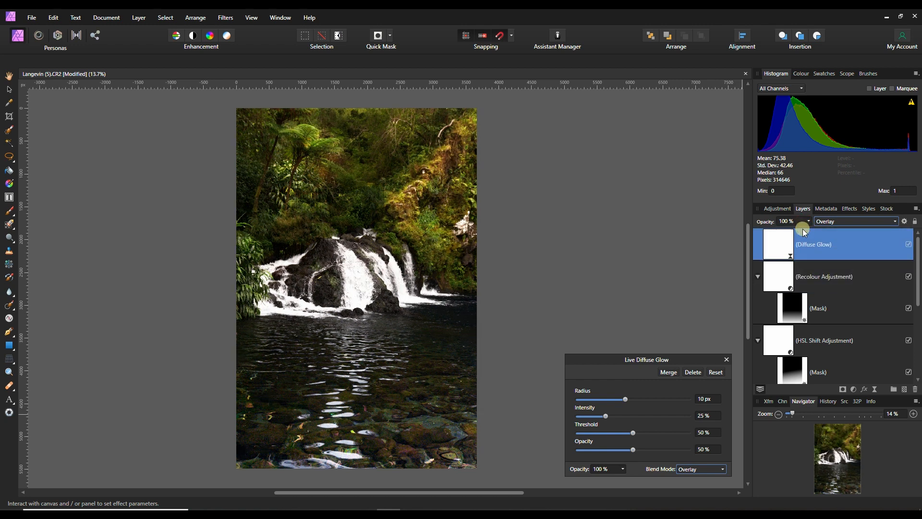
Compare the Colour and Luminosity blend modes on the Diffuse Glow over the waterfall, and settle on Colour.
click(698, 469)
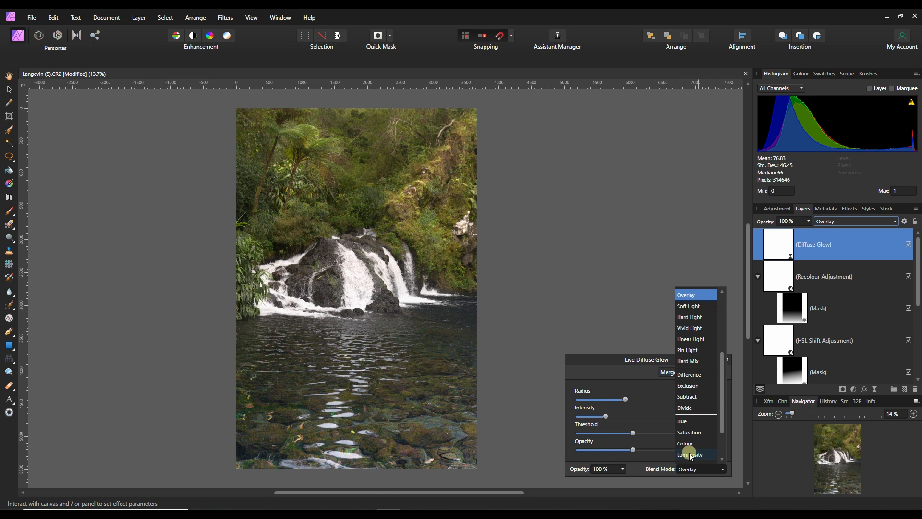
click(689, 443)
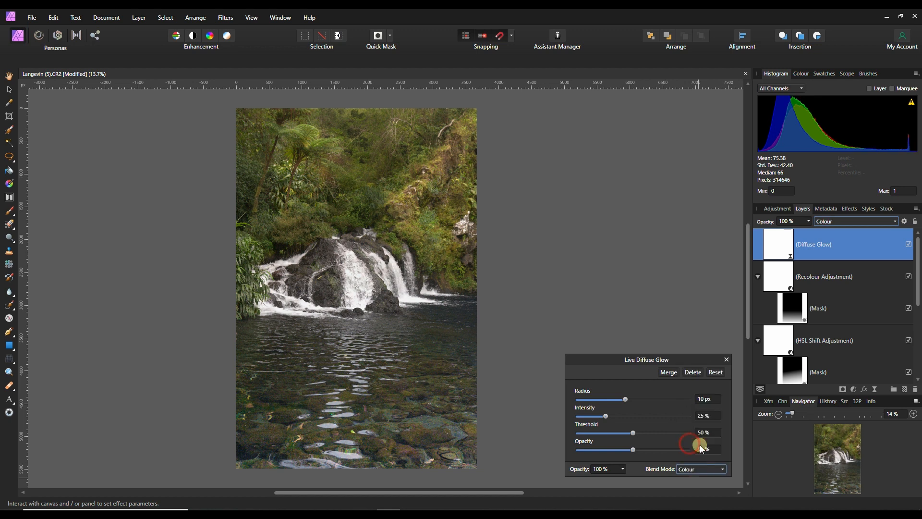
scroll(855, 460, up, 5)
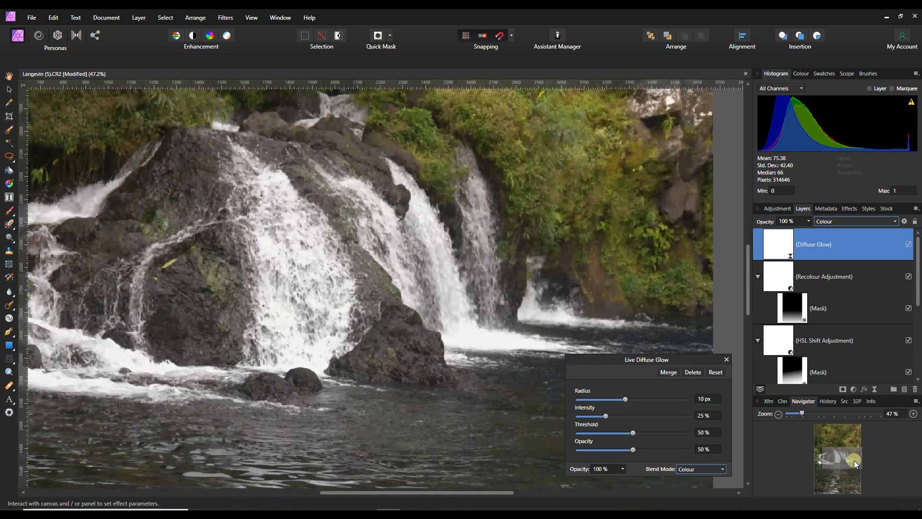
click(705, 468)
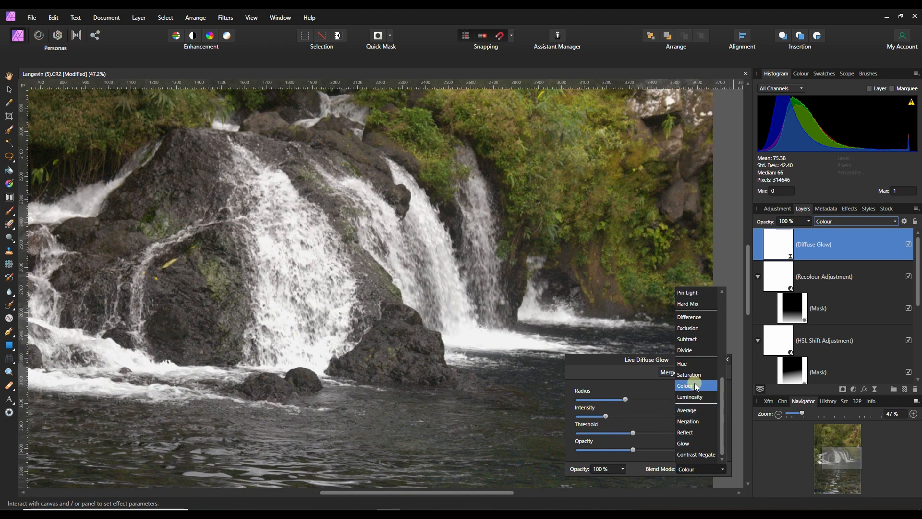
click(694, 397)
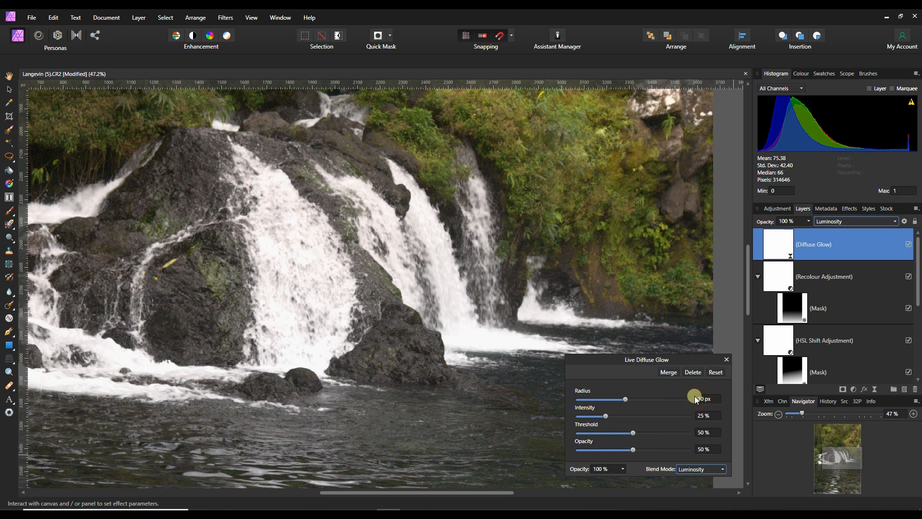
click(695, 471)
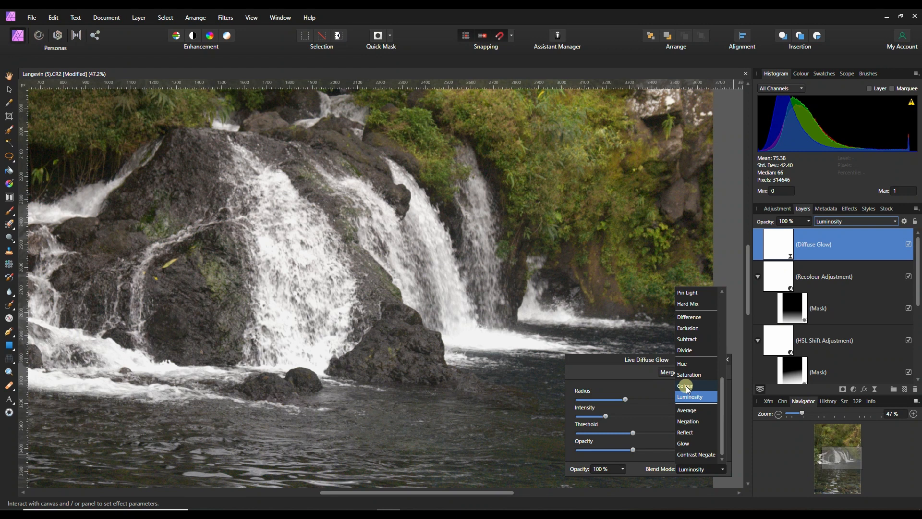
click(685, 387)
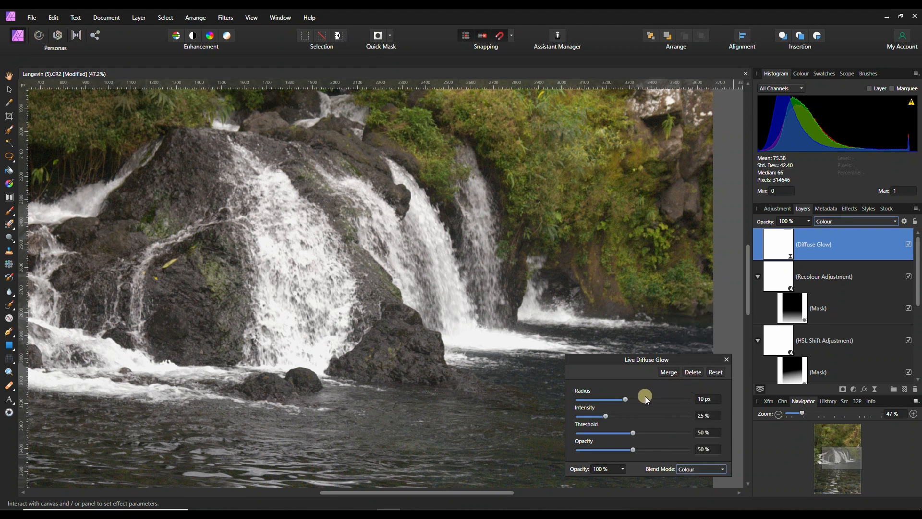
Set the Diffuse Glow's Radius to 32.1 px, Intensity to 45%, Threshold to 82% and Opacity to 68%.
scroll(304, 295, down, 3)
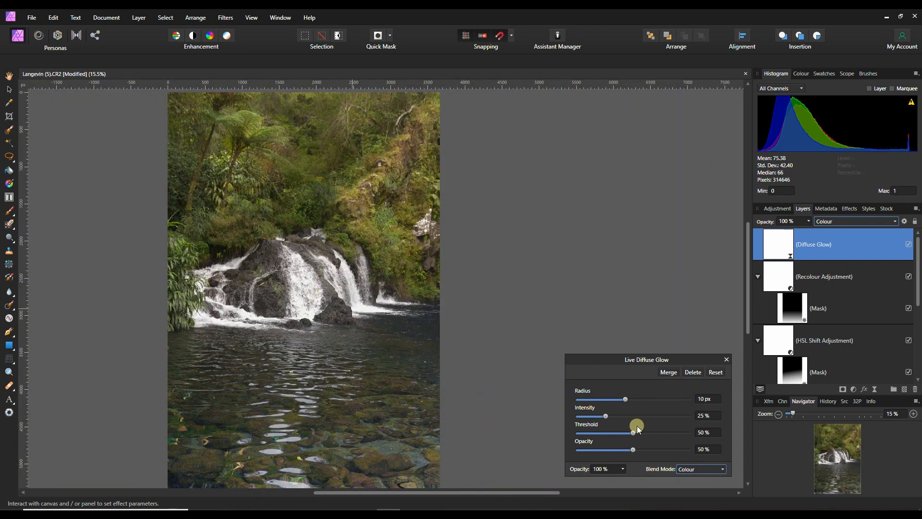
drag(632, 398, 654, 397)
click(611, 416)
drag(621, 417, 630, 418)
click(634, 450)
drag(635, 451, 697, 452)
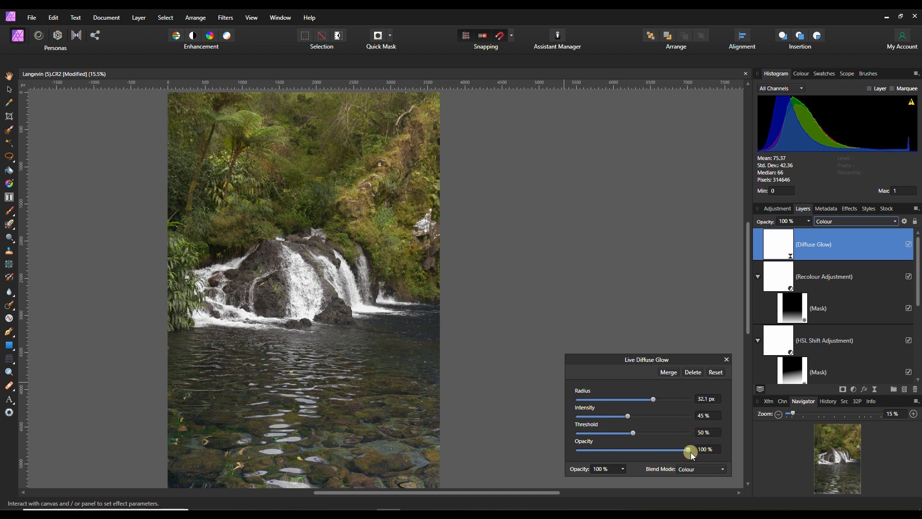
drag(690, 451, 572, 456)
drag(579, 450, 645, 440)
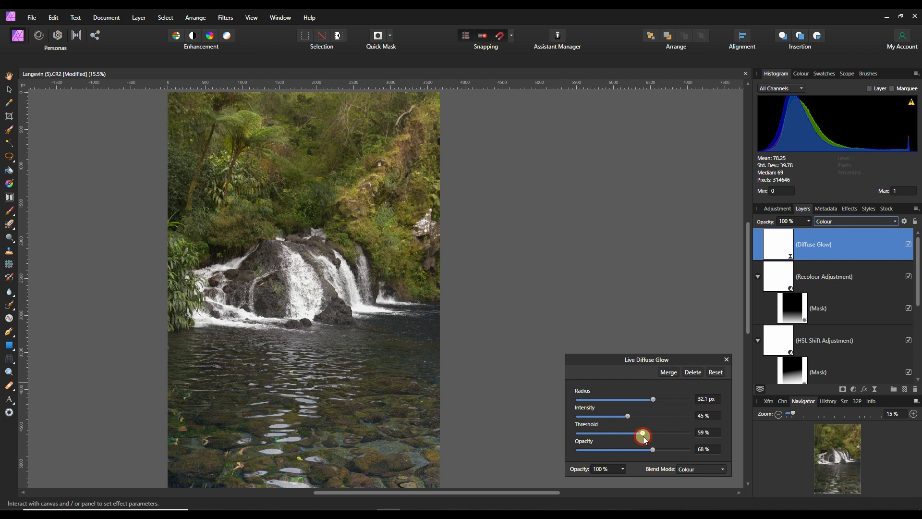
Try the Normal blend mode on the Diffuse Glow, restore Colour, and close the filter's settings.
click(694, 469)
scroll(691, 380, up, 3)
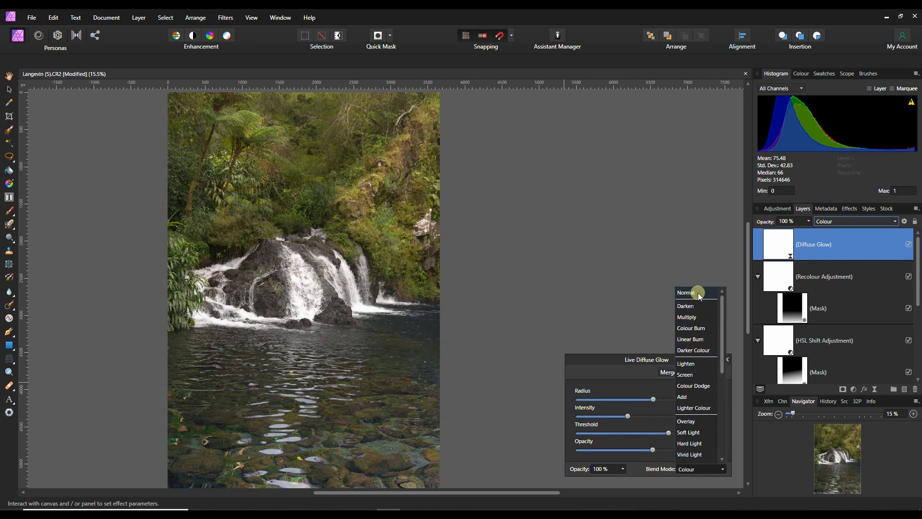
click(699, 293)
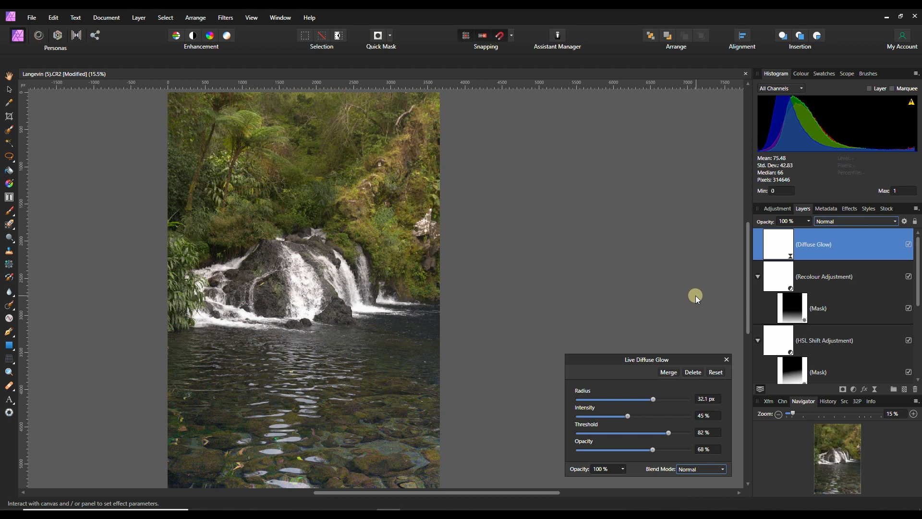
click(701, 469)
scroll(695, 418, down, 5)
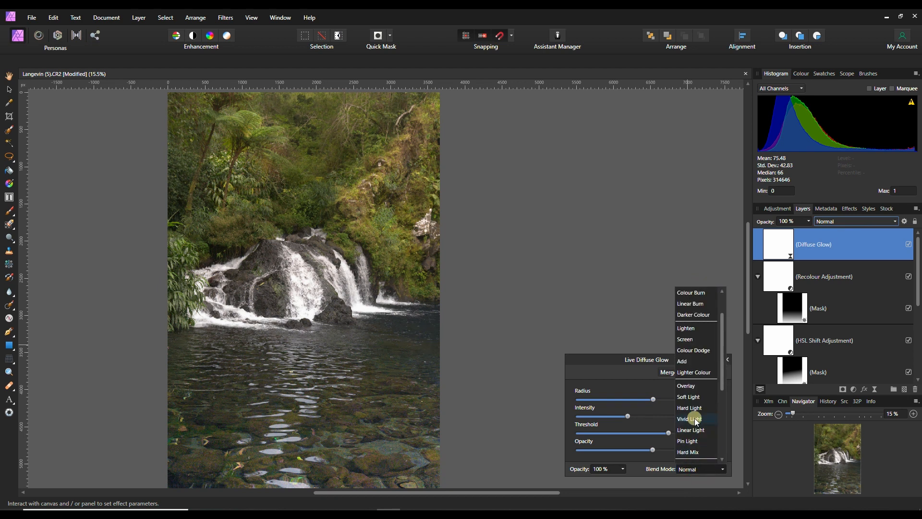
click(686, 385)
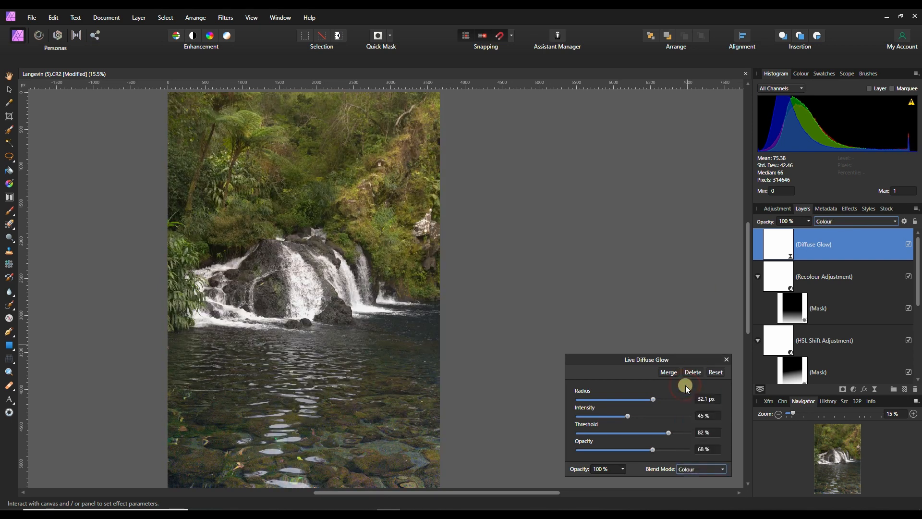
click(728, 360)
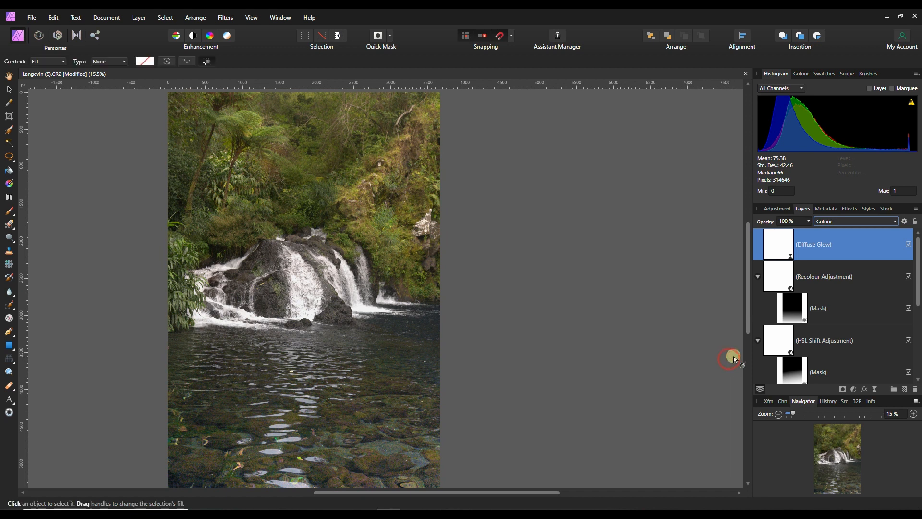
Add a Levels adjustment with Black Level 4%, White Level 89% and Gamma 0.903.
click(855, 389)
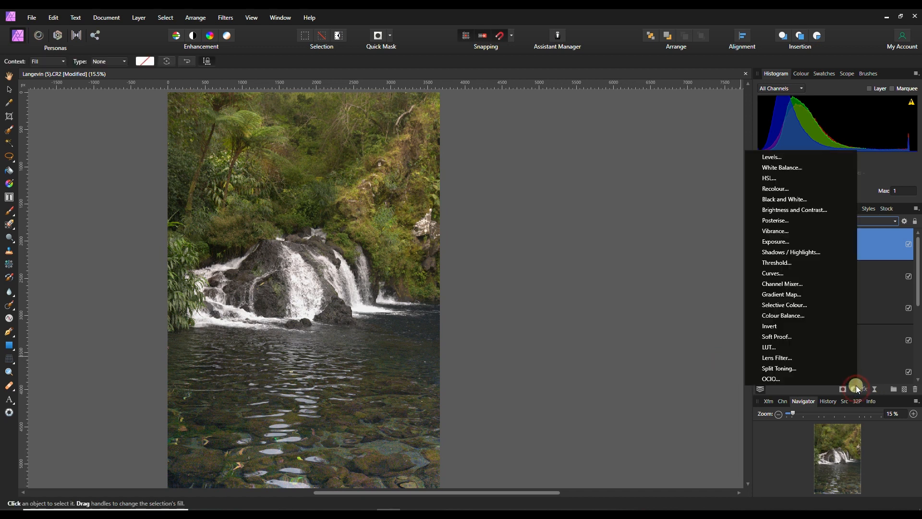
click(788, 156)
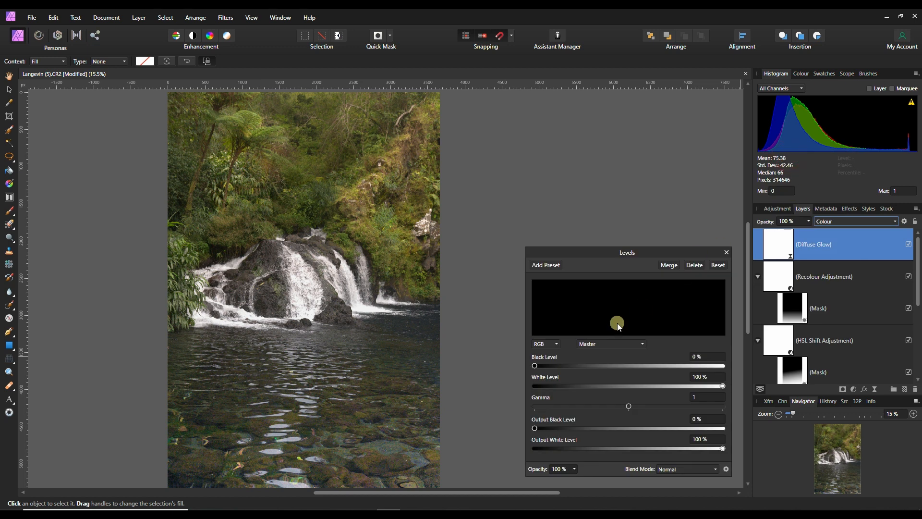
drag(543, 371, 545, 371)
drag(723, 386, 703, 386)
click(619, 408)
drag(618, 407, 620, 408)
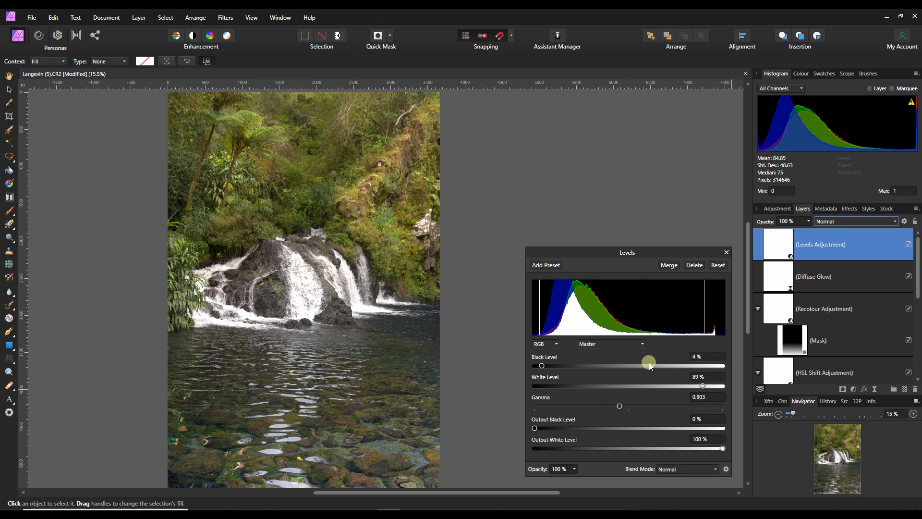
Set the Levels adjustment's blend mode to Luminosity and close its settings.
click(696, 467)
scroll(683, 405, down, 5)
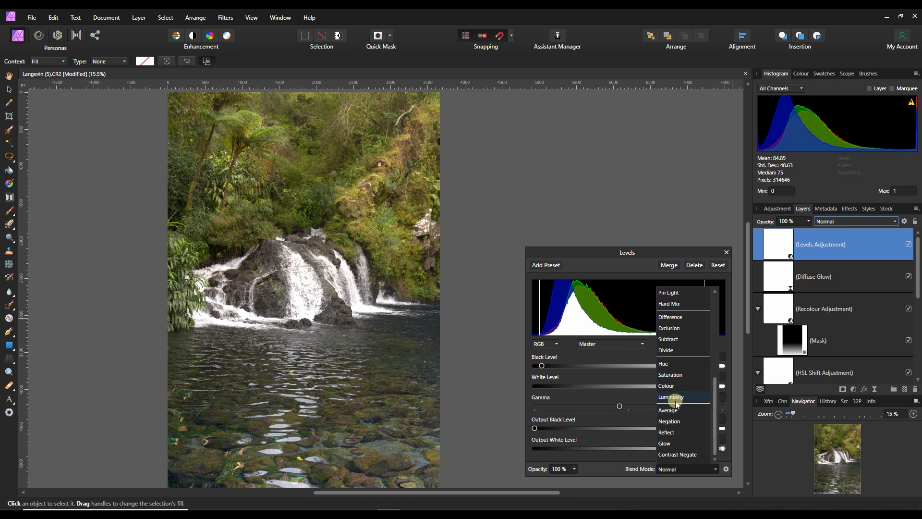
click(676, 402)
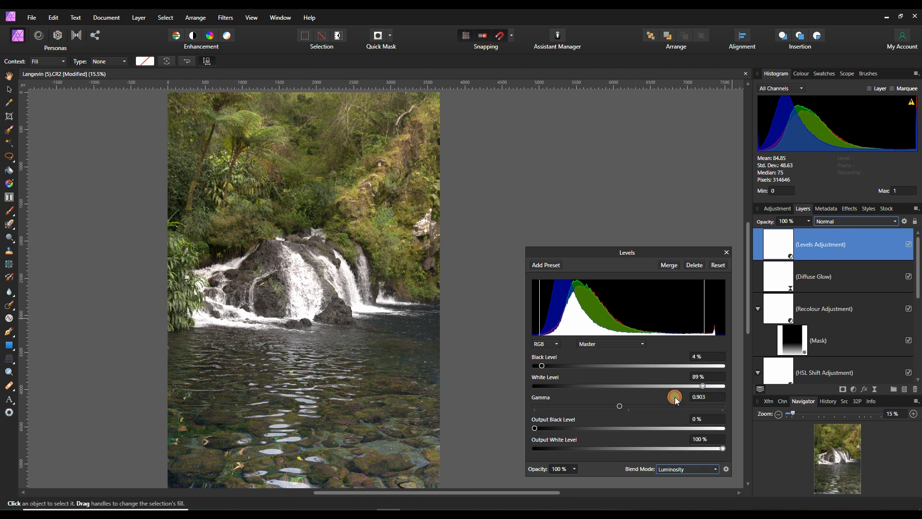
click(726, 251)
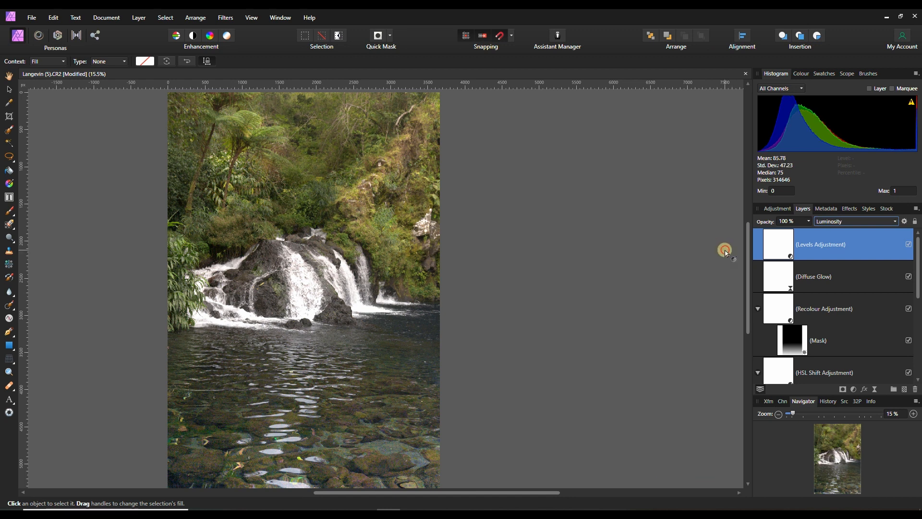
Add a Vibrance adjustment with Vibrance raised above 23%, close its settings, and merge the visible result into a new pixel layer.
click(854, 389)
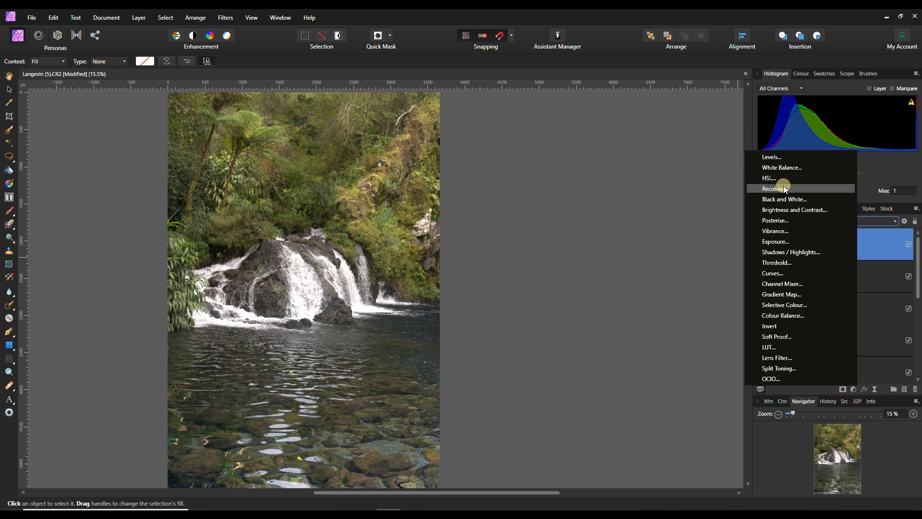
click(778, 231)
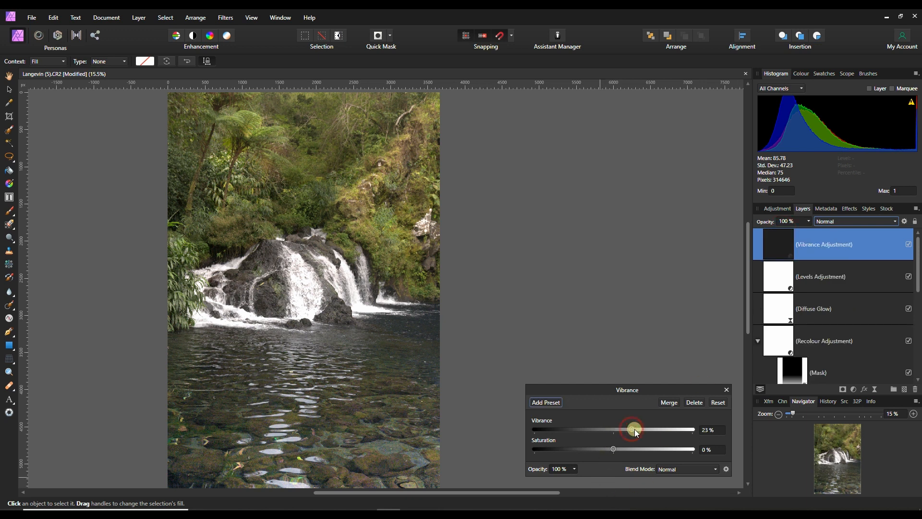
drag(636, 429, 657, 429)
click(727, 389)
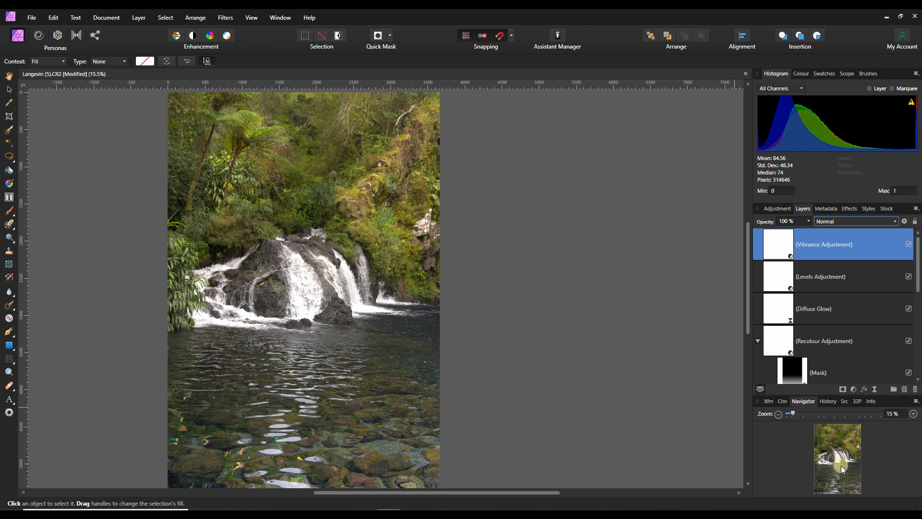
key(ctrl+alt+shift+e)
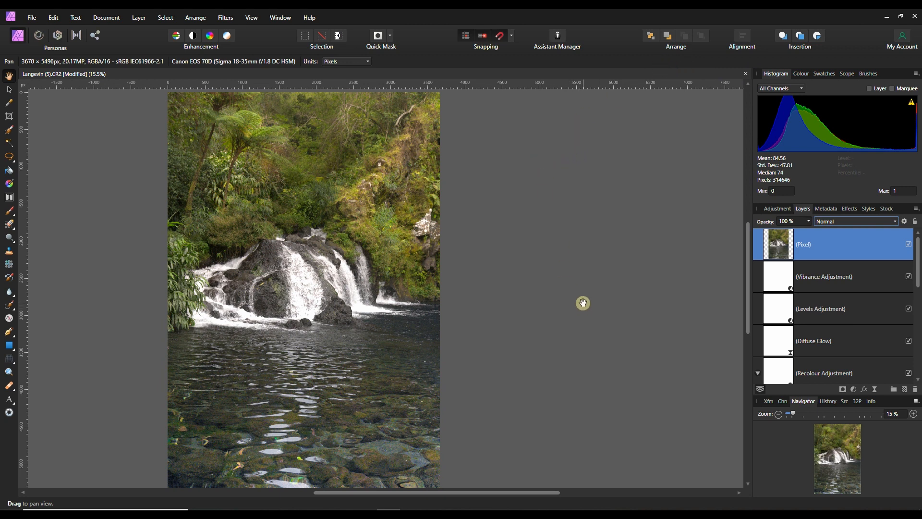
Start an export of the whole document as a JPEG with the Best quality preset.
click(32, 18)
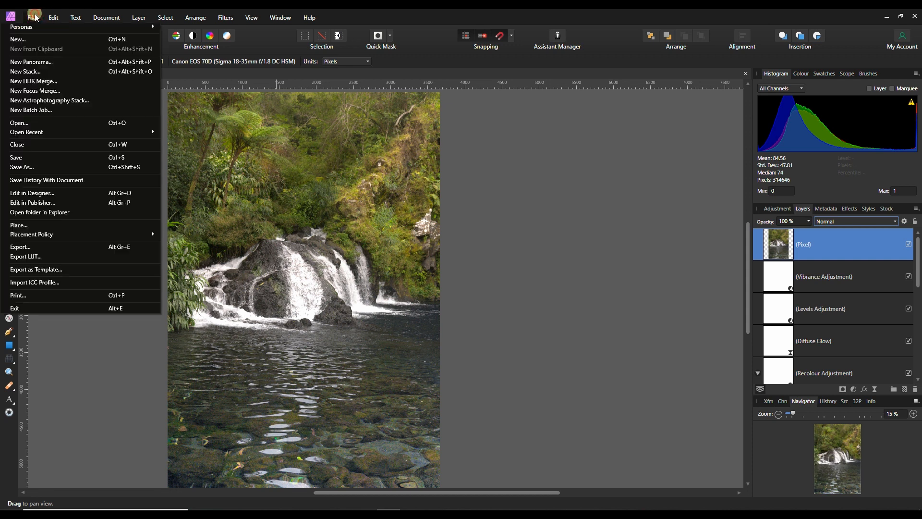
click(22, 247)
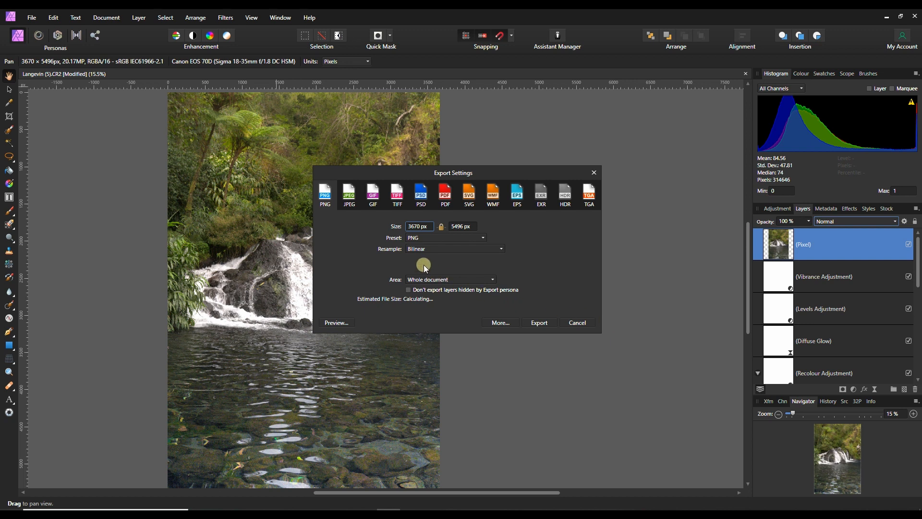
click(349, 194)
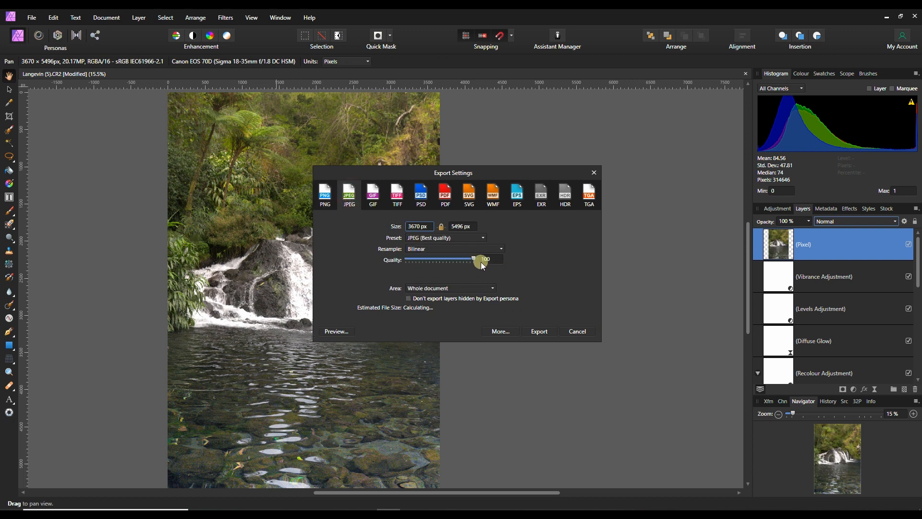
click(540, 332)
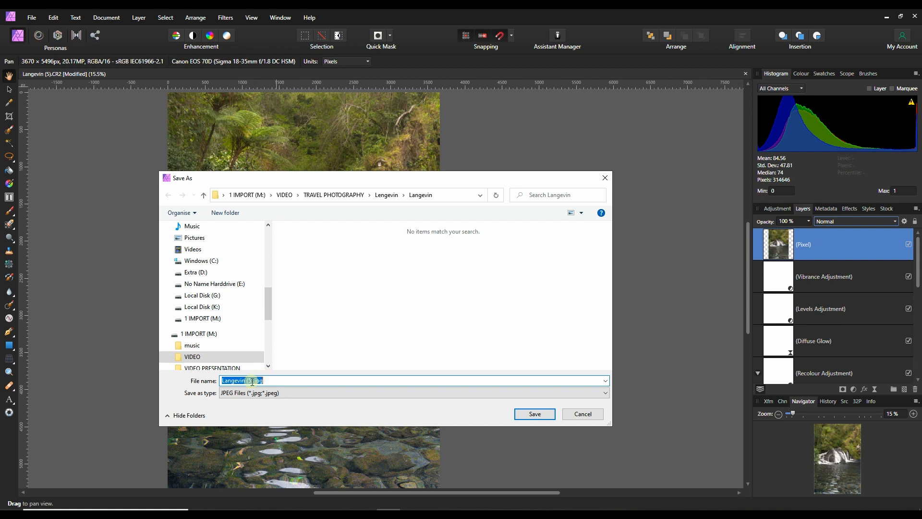
Name the exported file Langevin (AP.jpg and save it in the Langevin folder.
click(253, 381)
click(252, 381)
key(BackSpace)
key(BackSpace)
text(AP)
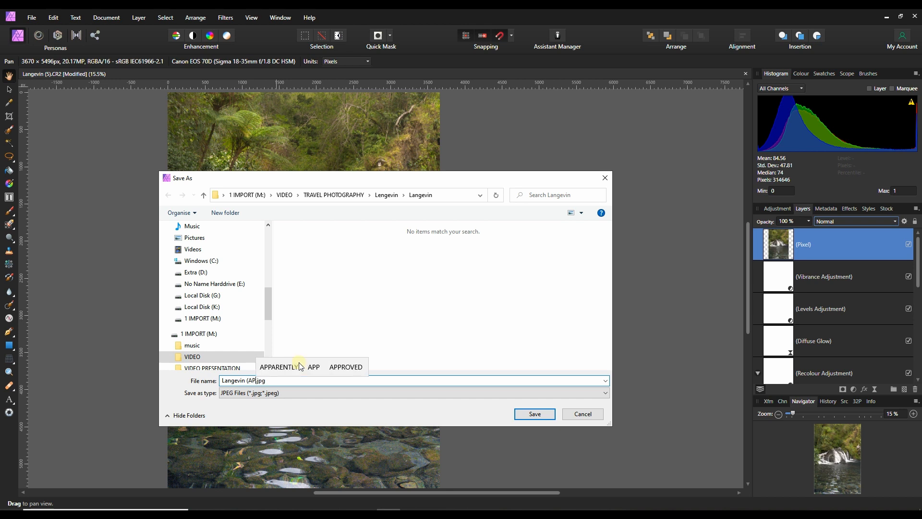
click(541, 415)
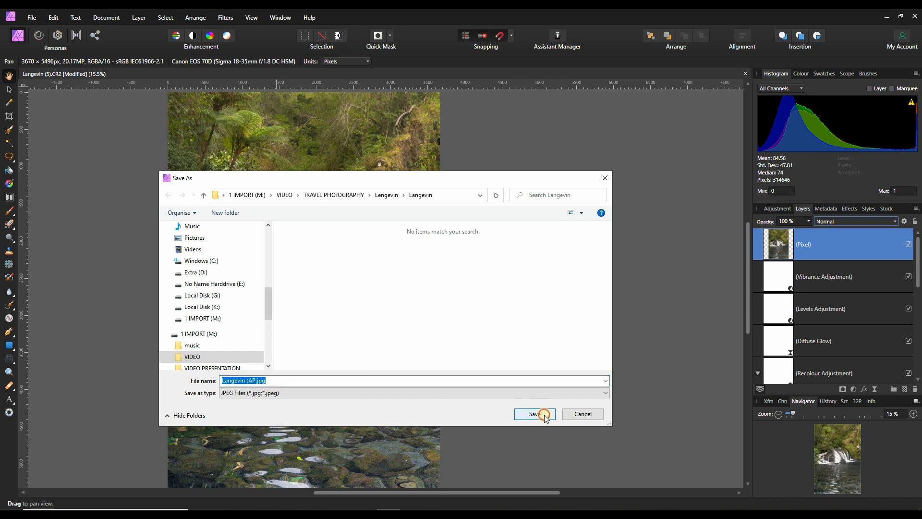
Open the exported JPEG full screen in the image viewer and inspect the waterfall's detail up close.
key(Return)
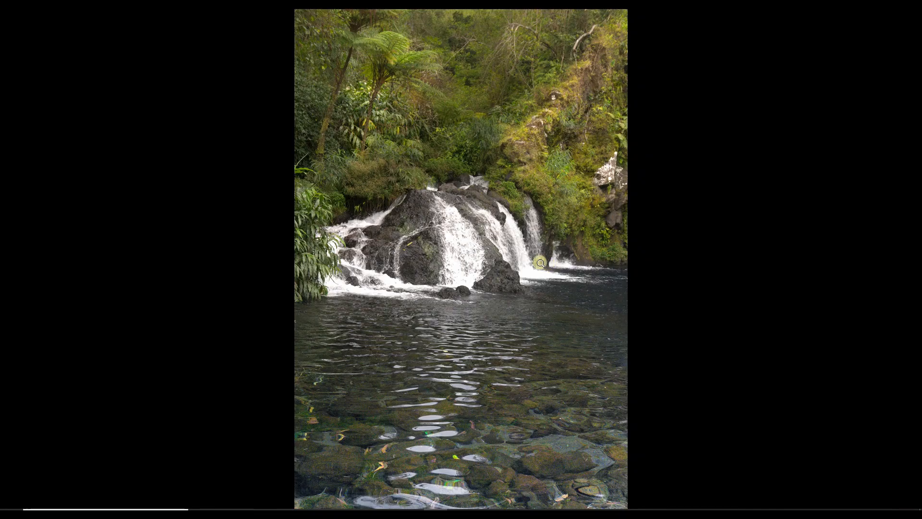
click(497, 254)
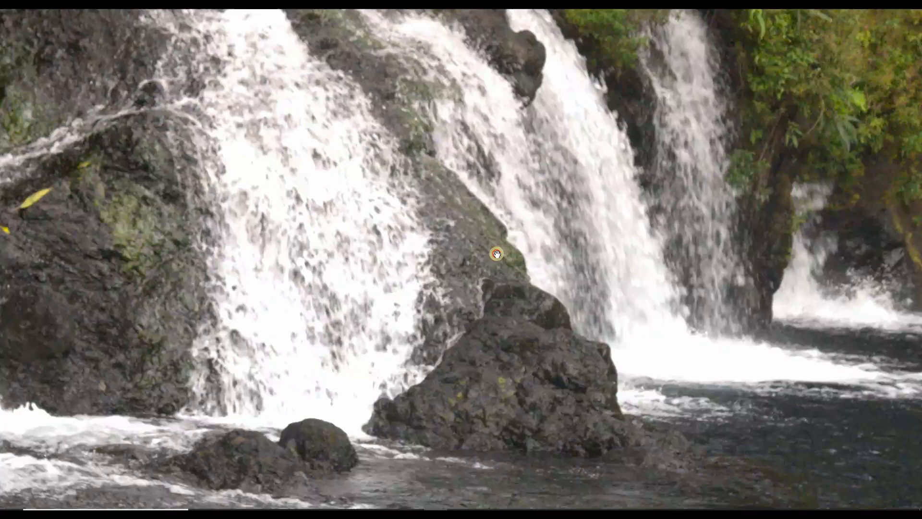
click(497, 254)
Sharpen the photo using USM Sharpen with Amount 52 and Radius 0.9, checking the effect on the rippled water.
mouse_move(2, 322)
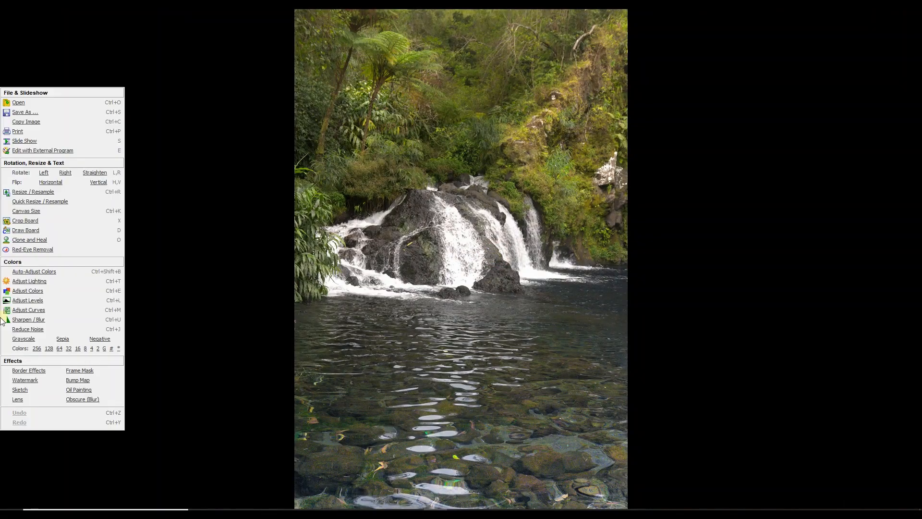
click(27, 319)
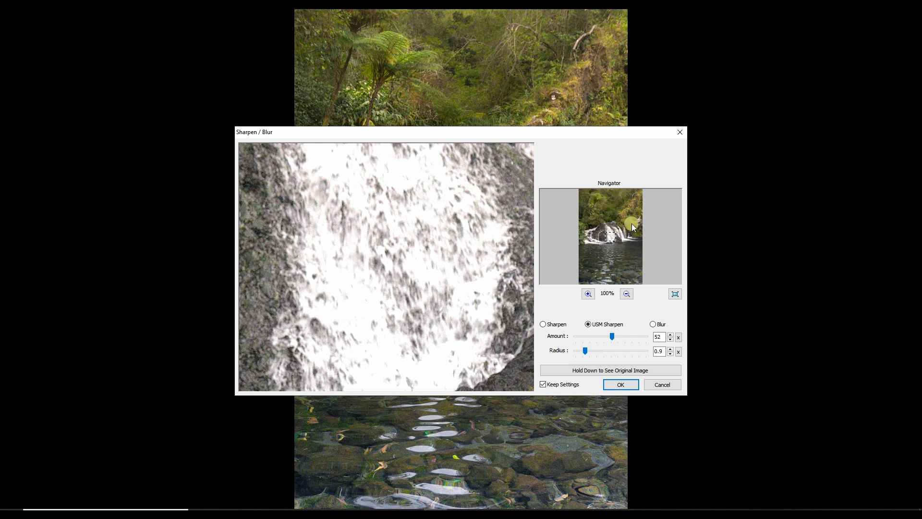
drag(609, 236, 603, 245)
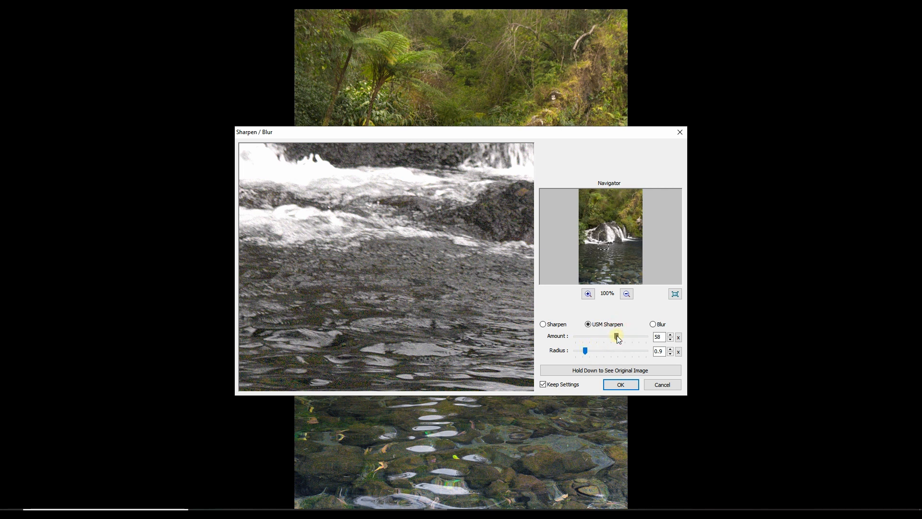
drag(619, 338, 613, 341)
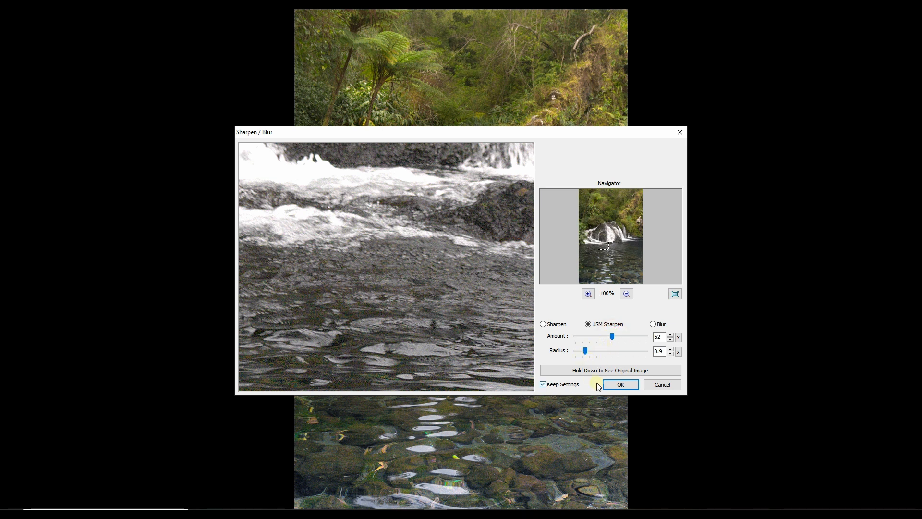
click(619, 383)
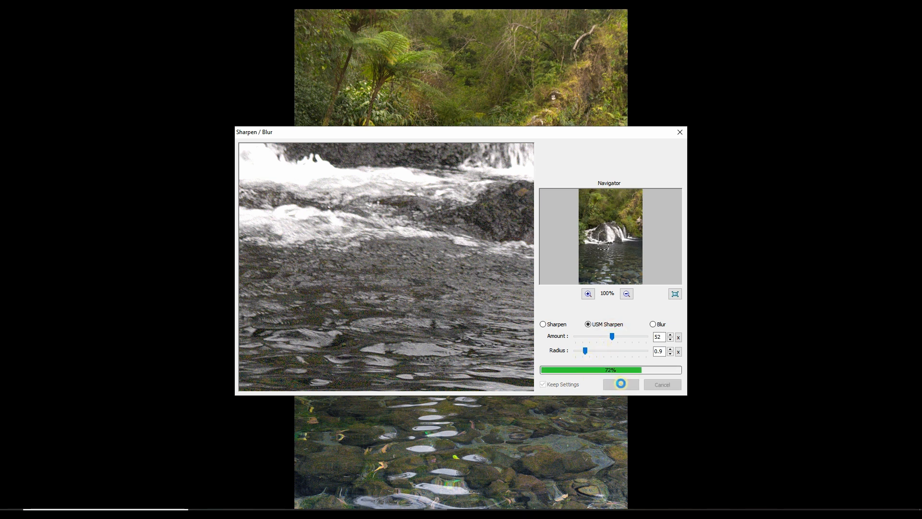
Send the sharpened photo to Dehancer as an external program and reposition its window over the image.
mouse_move(2, 312)
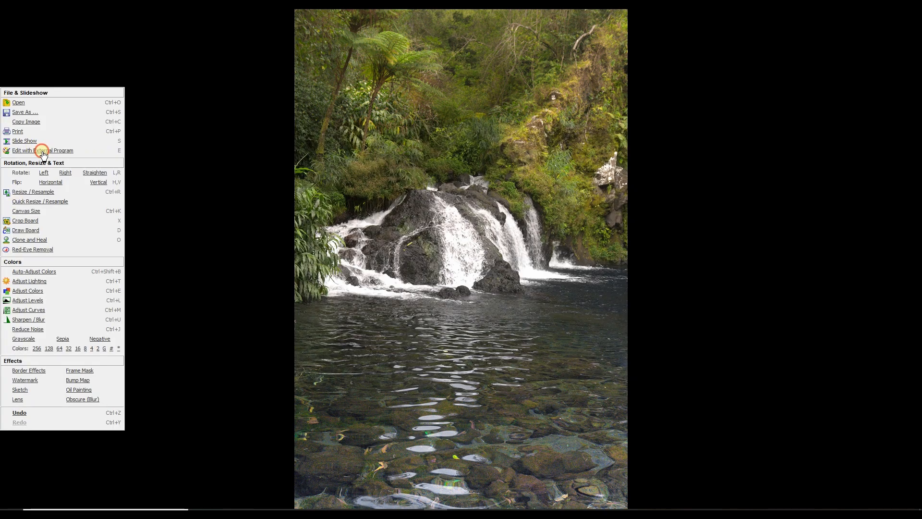
click(68, 151)
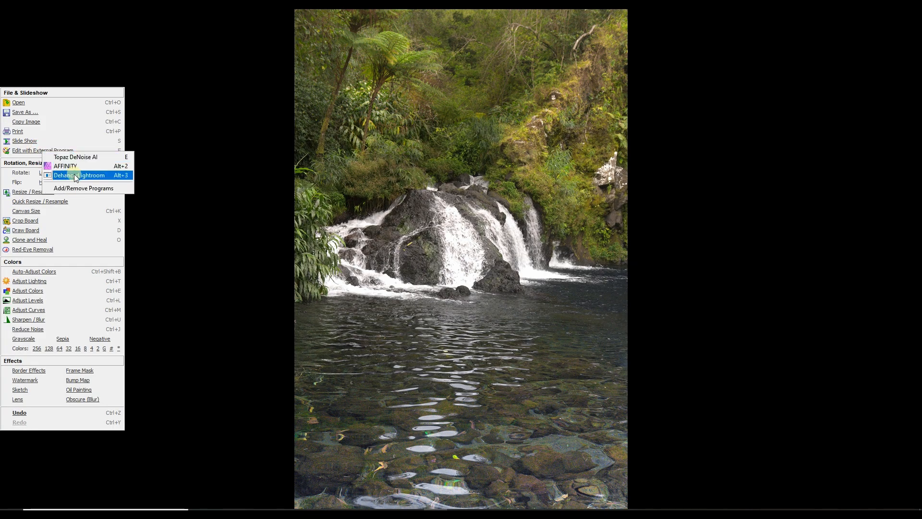
click(79, 166)
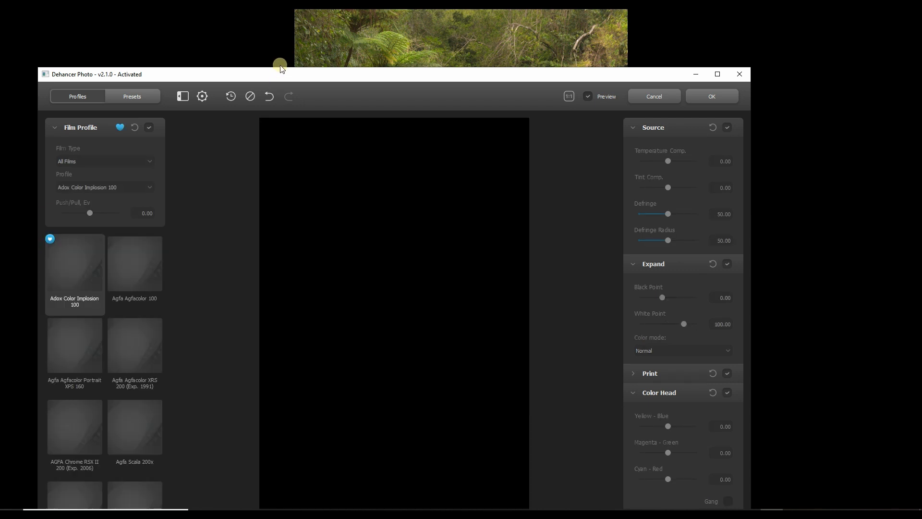
drag(268, 74, 297, 27)
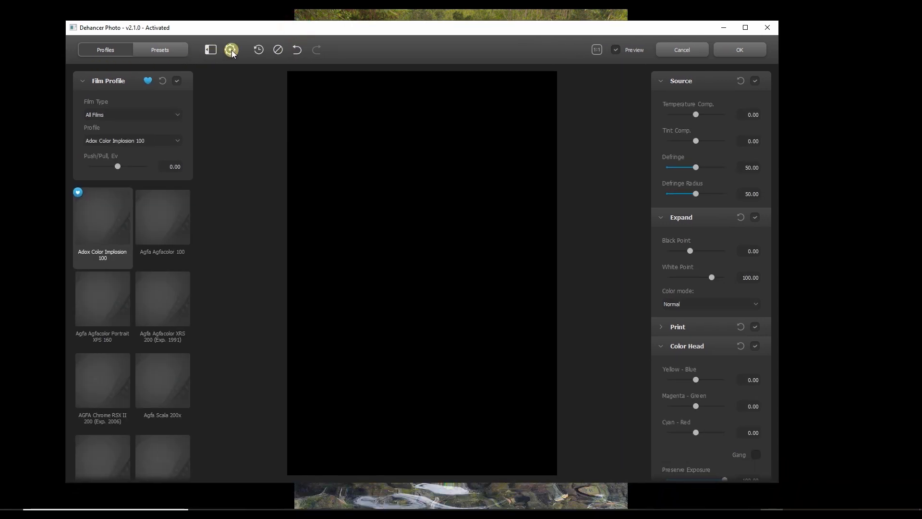
Open Dehancer's settings and go through the available options.
click(231, 50)
click(312, 238)
click(438, 216)
click(412, 229)
click(425, 365)
Limit the film profiles to Color Negative and apply the Cinestill 50D profile.
click(110, 115)
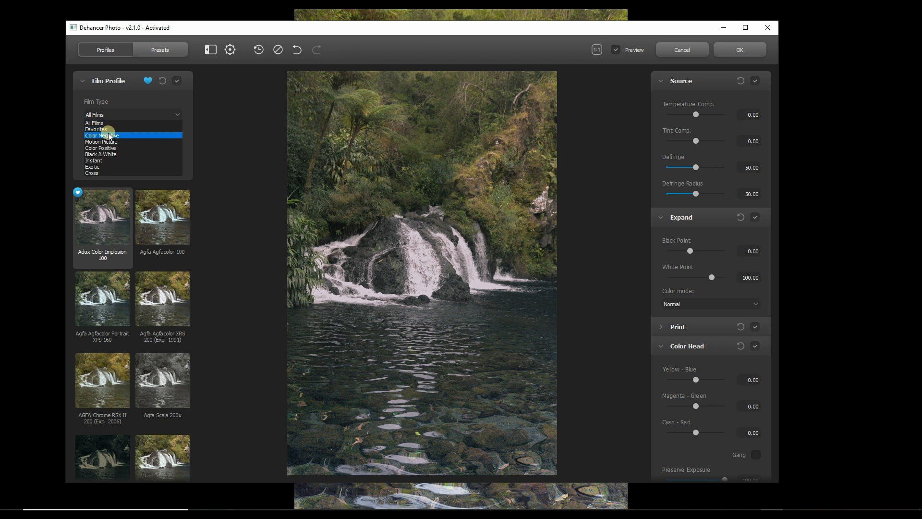
click(109, 136)
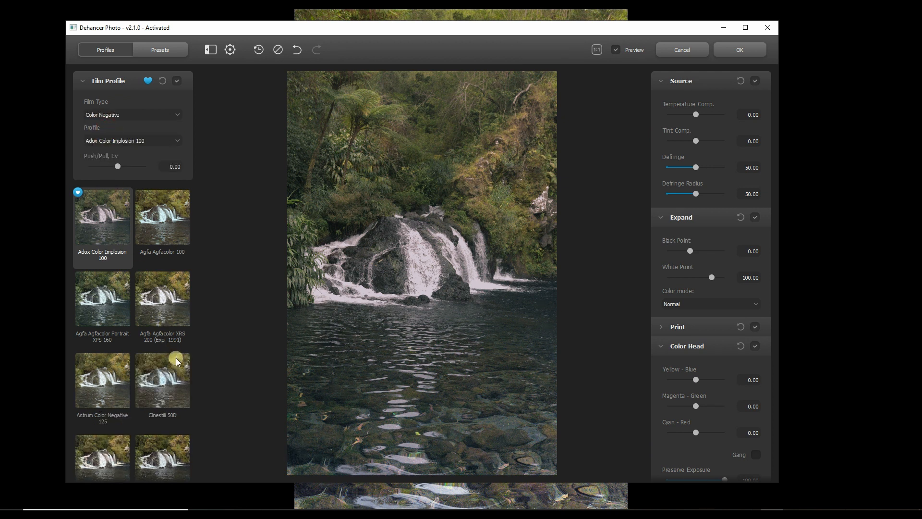
scroll(162, 384, down, 3)
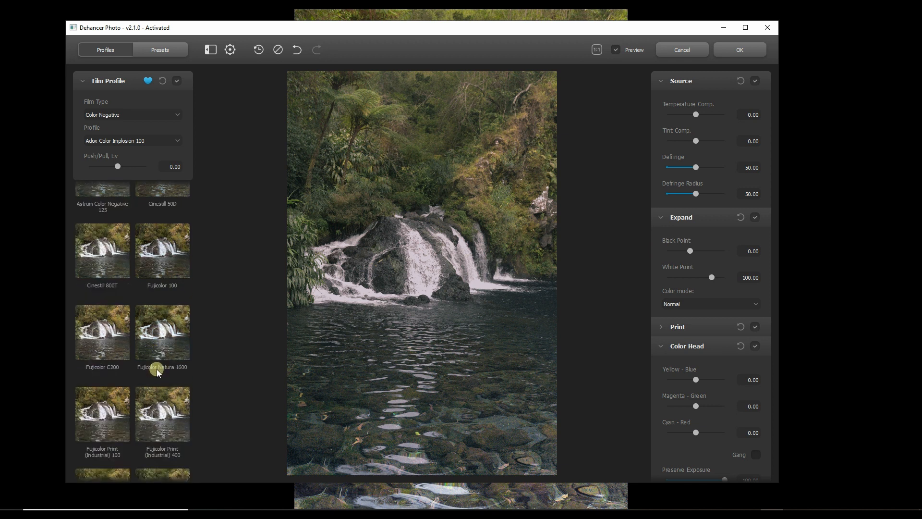
click(163, 299)
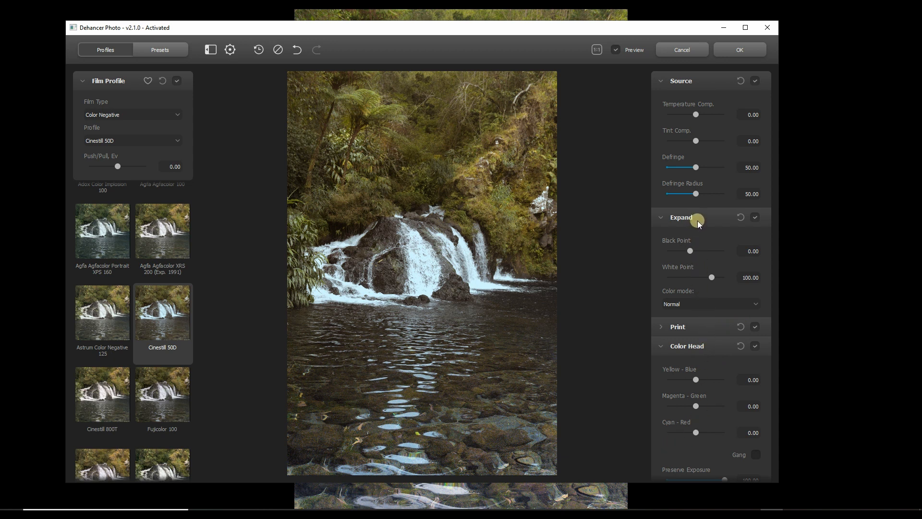
Enable the Film Grain, Halation and Bloom effects with their default values.
scroll(713, 258, down, 8)
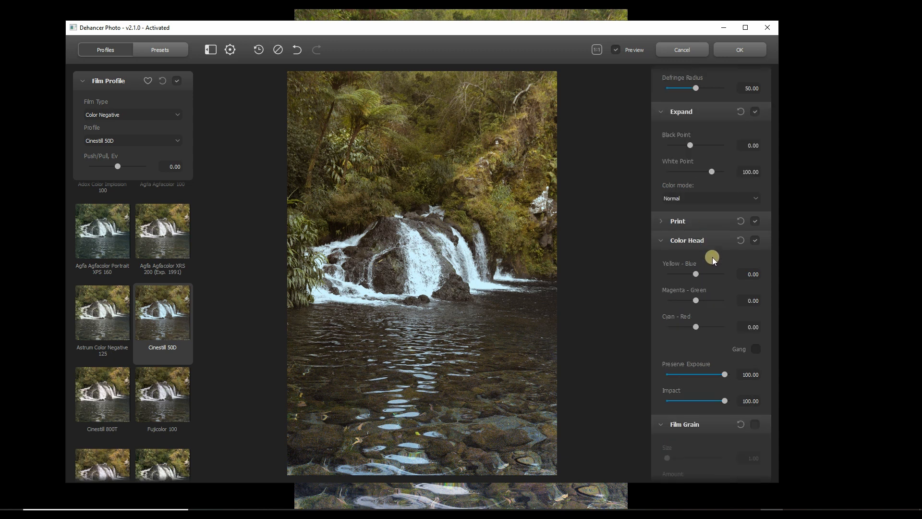
scroll(713, 264, up, 4)
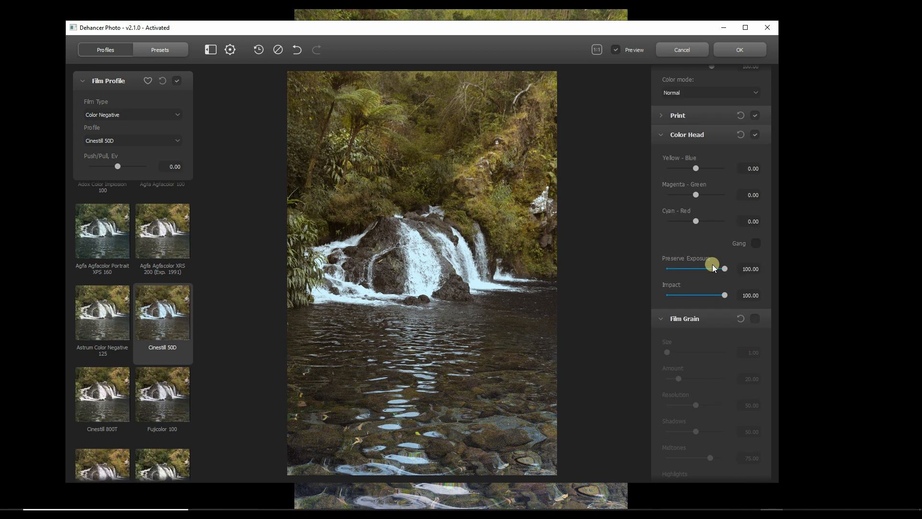
click(755, 319)
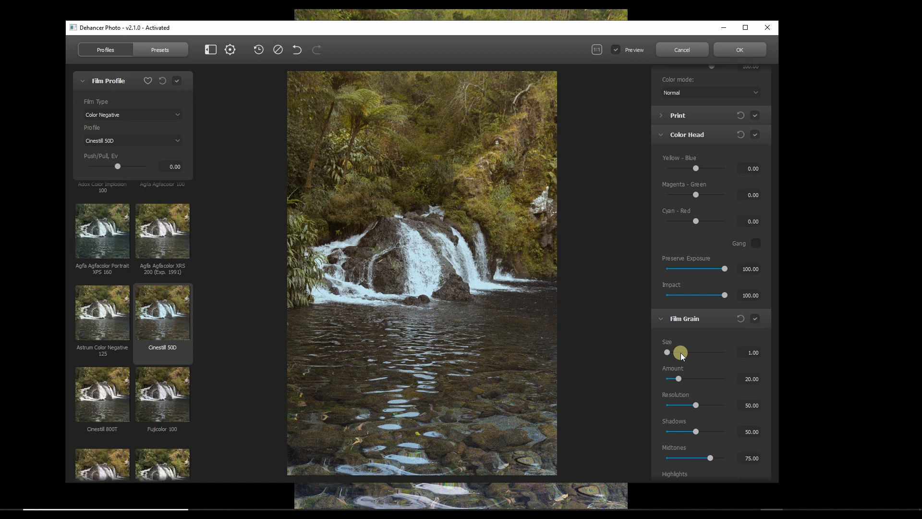
scroll(690, 347, down, 8)
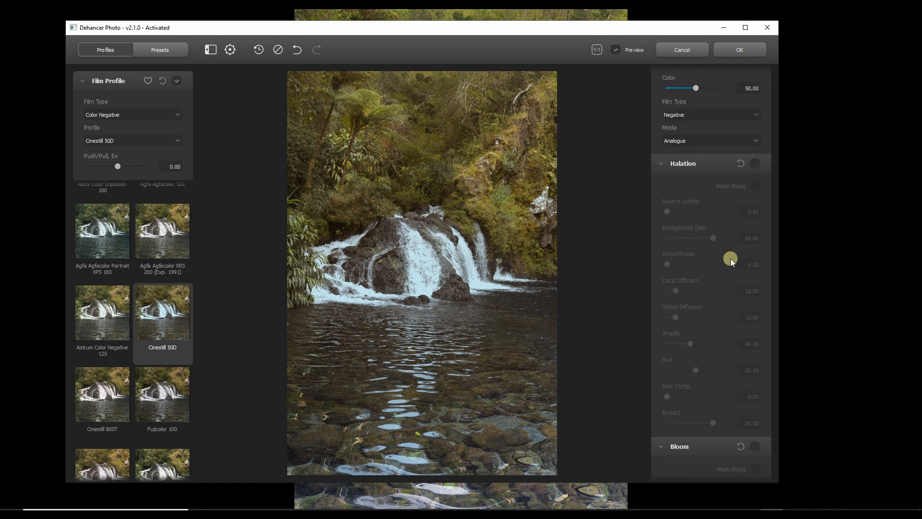
click(754, 164)
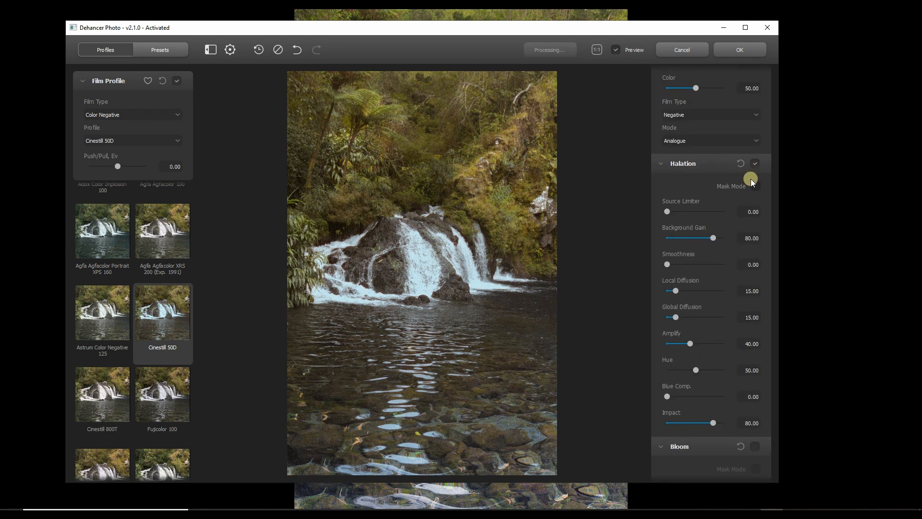
scroll(727, 338, down, 4)
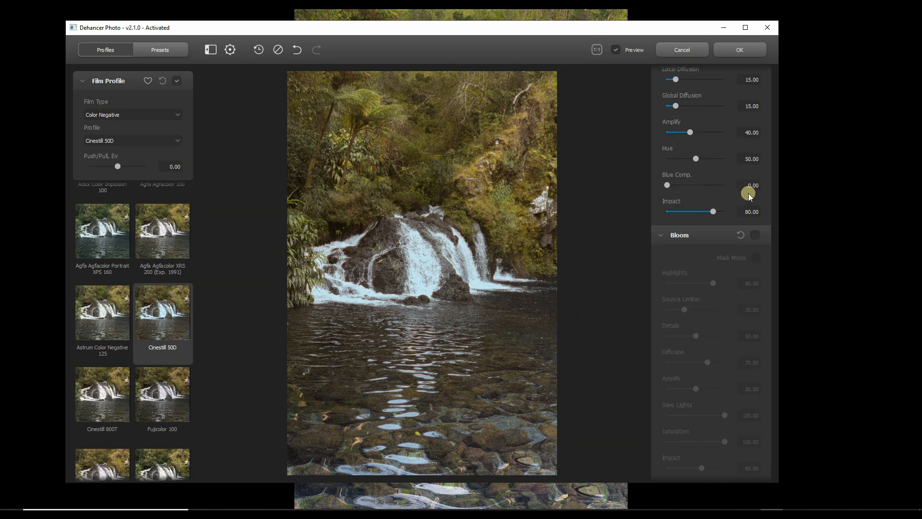
click(756, 236)
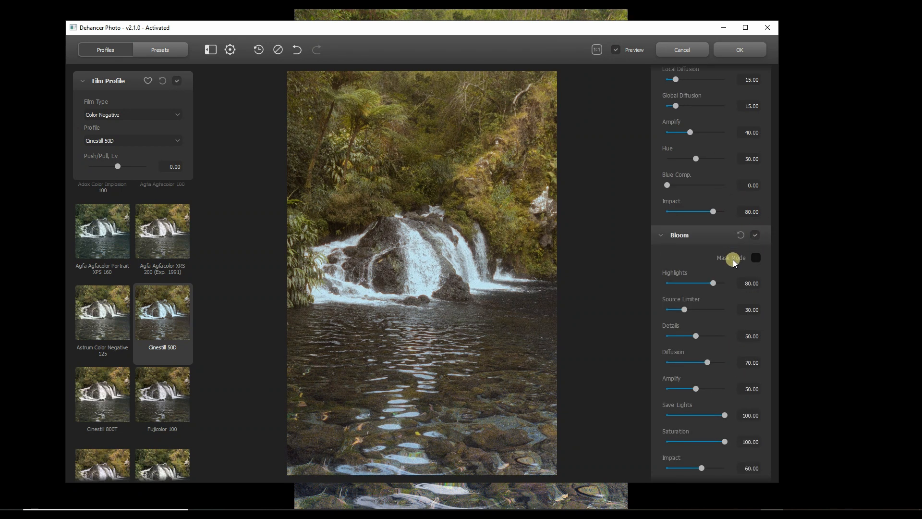
Set the White Point in the Expand section to 87.75.
scroll(711, 270, up, 10)
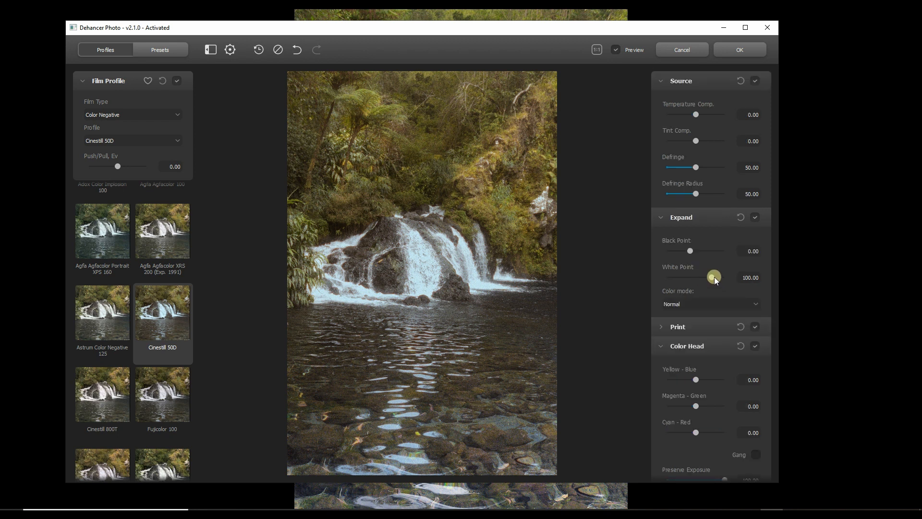
click(705, 277)
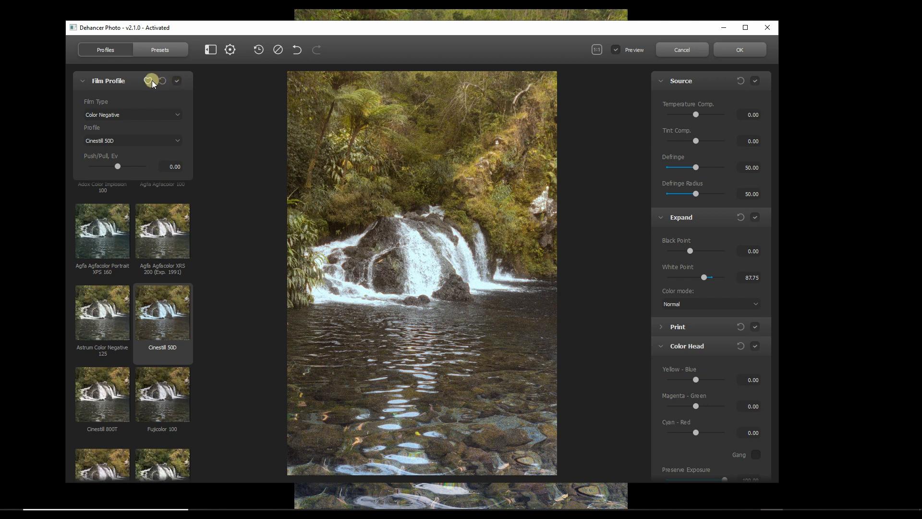
Show Dehancer's collection of saved presets.
click(148, 53)
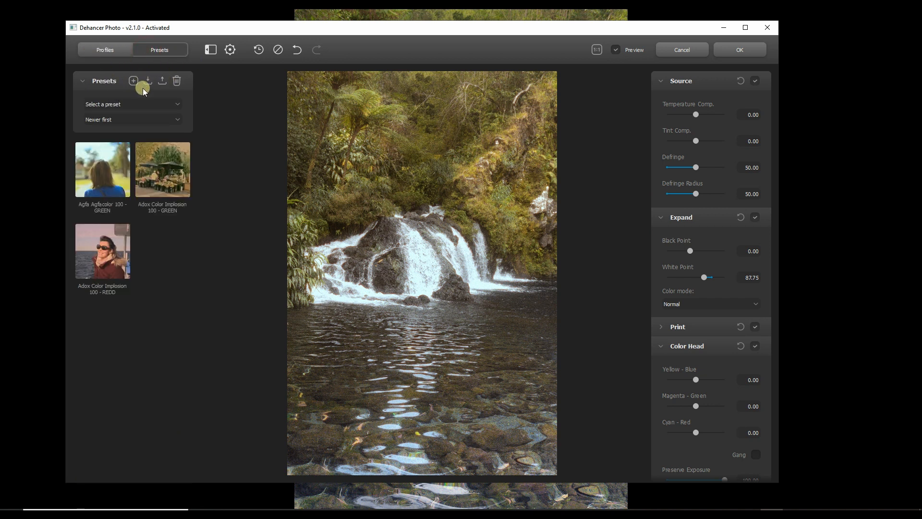